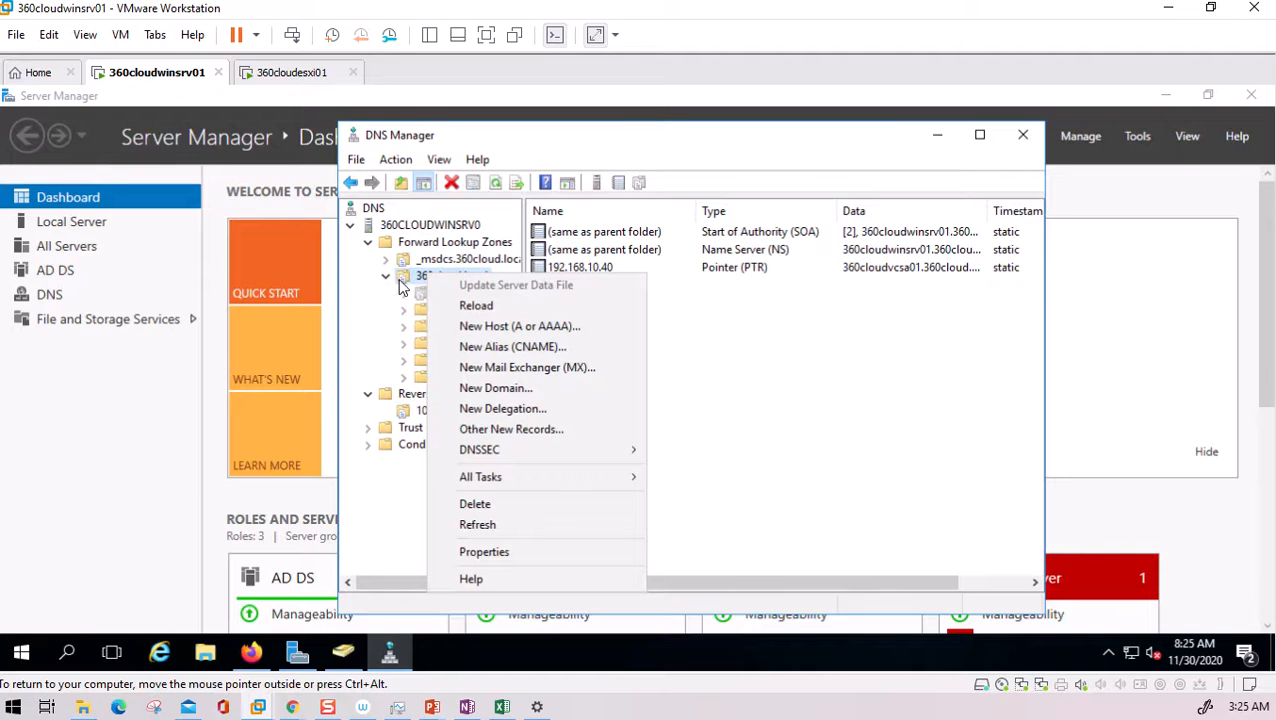
# - Add host record 360cloudesxi01 → 192.168.10.50 in 360cloud.local, with a PTR record
pyautogui.click(518, 345)
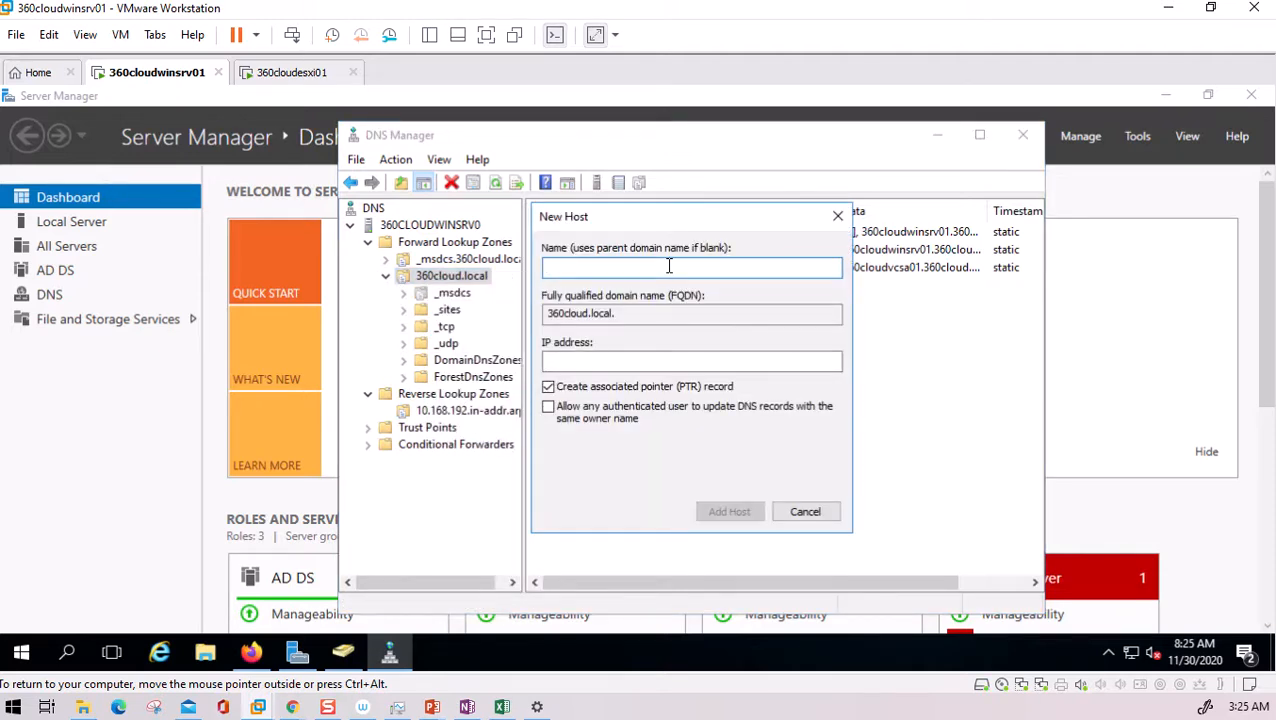
pyautogui.write('360cloud')
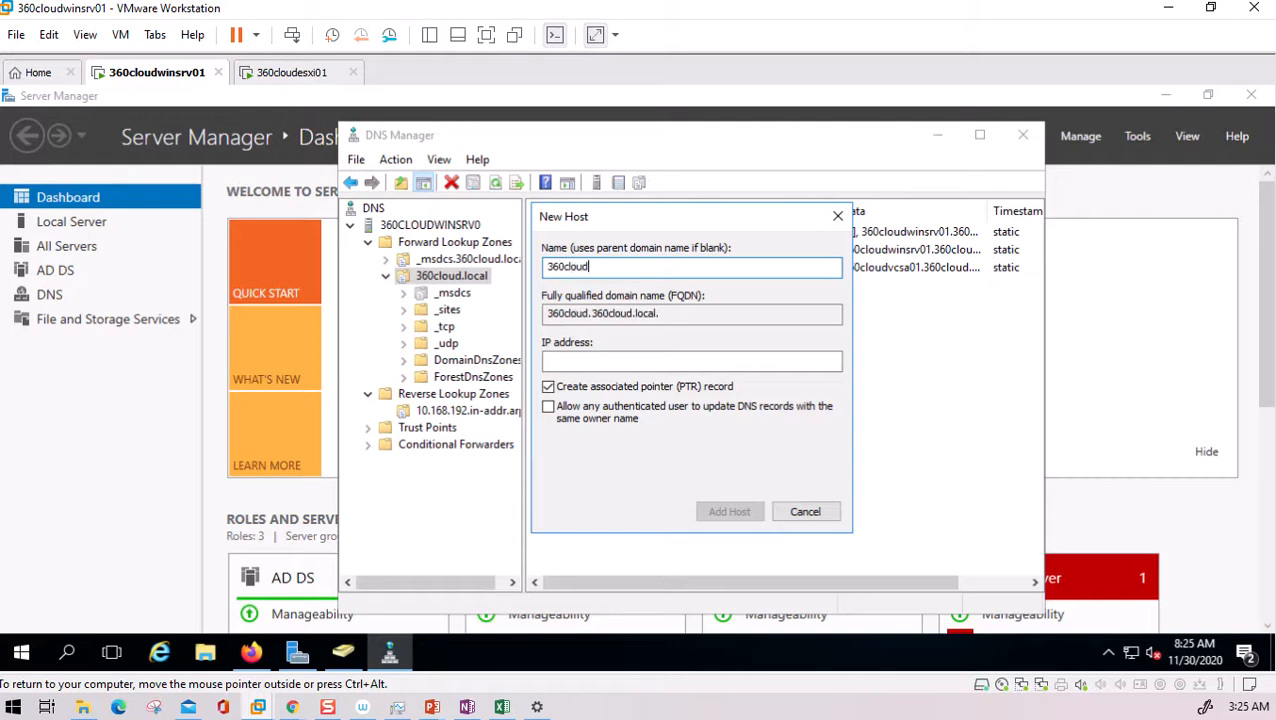
pyautogui.write('esxi01')
pyautogui.press('Tab')
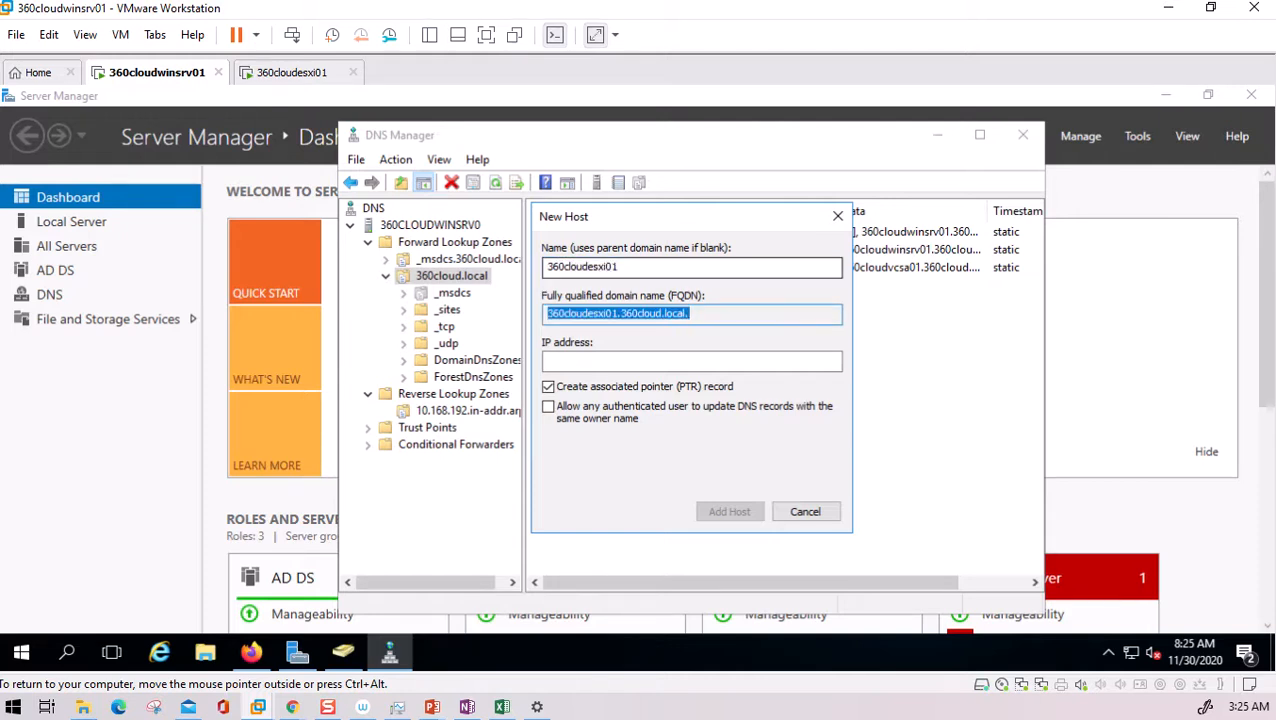
pyautogui.press('Tab')
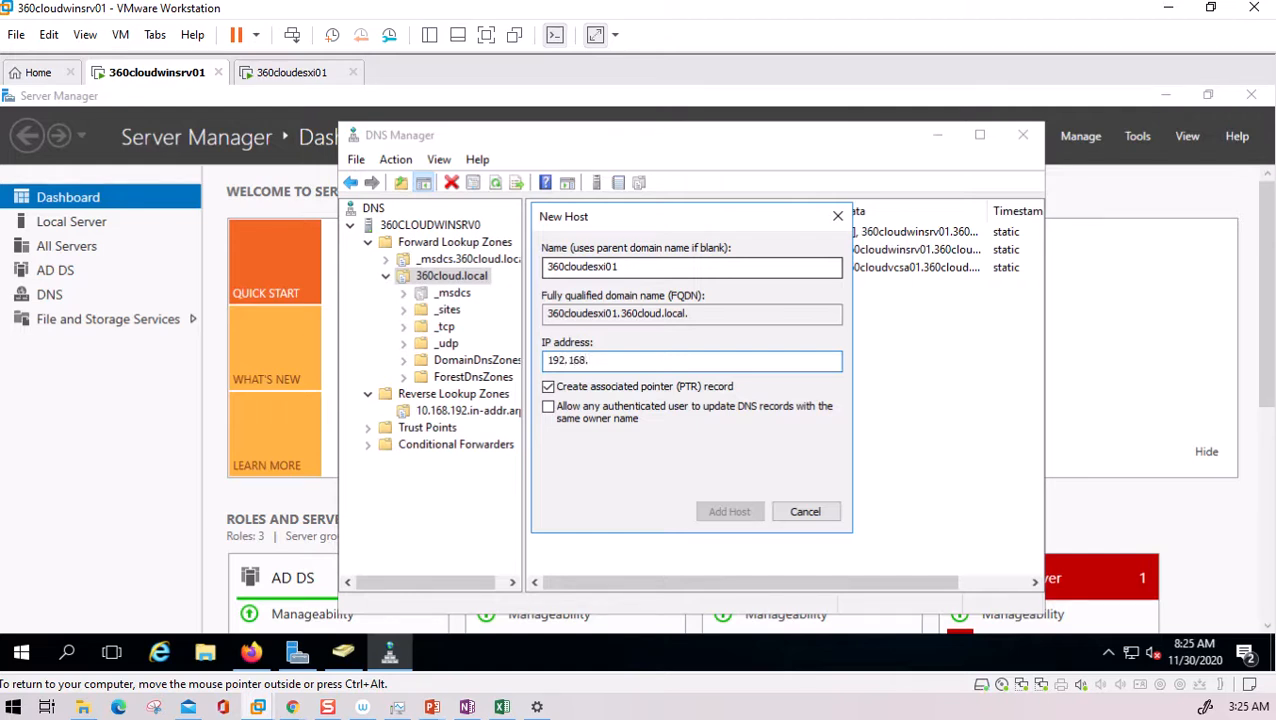
pyautogui.write('192.168.10.50')
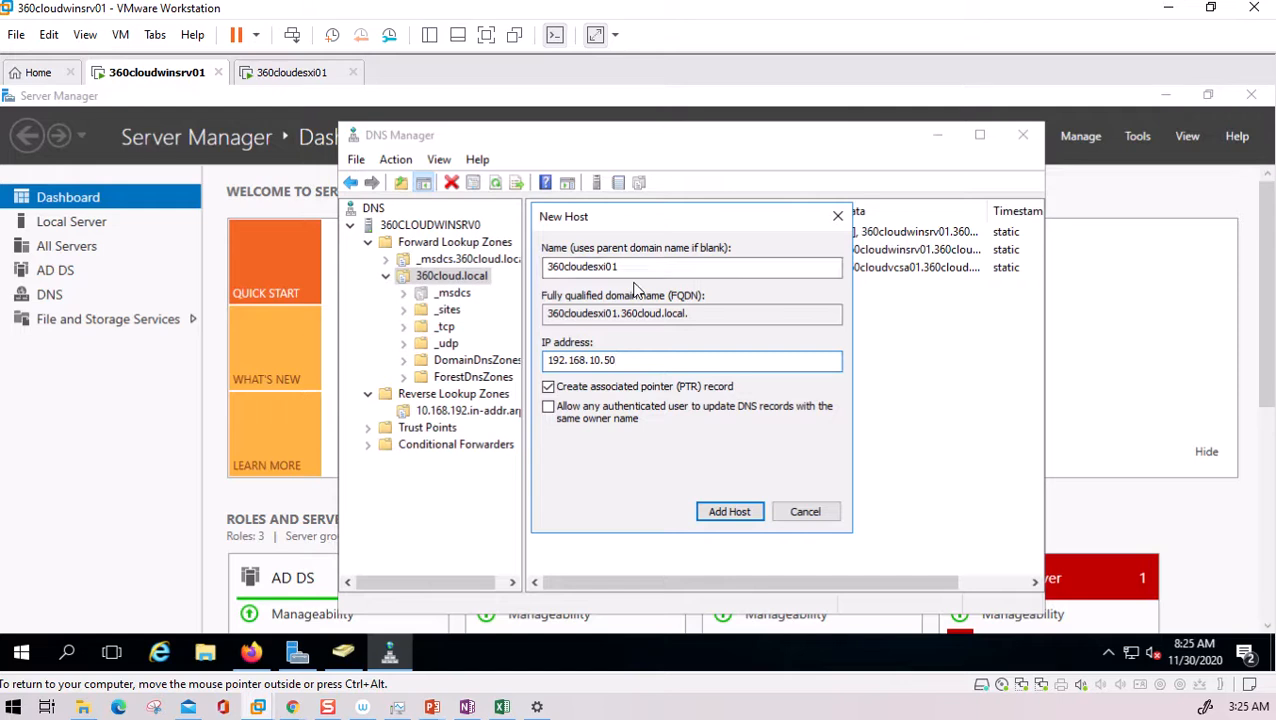
pyautogui.doubleClick(586, 268)
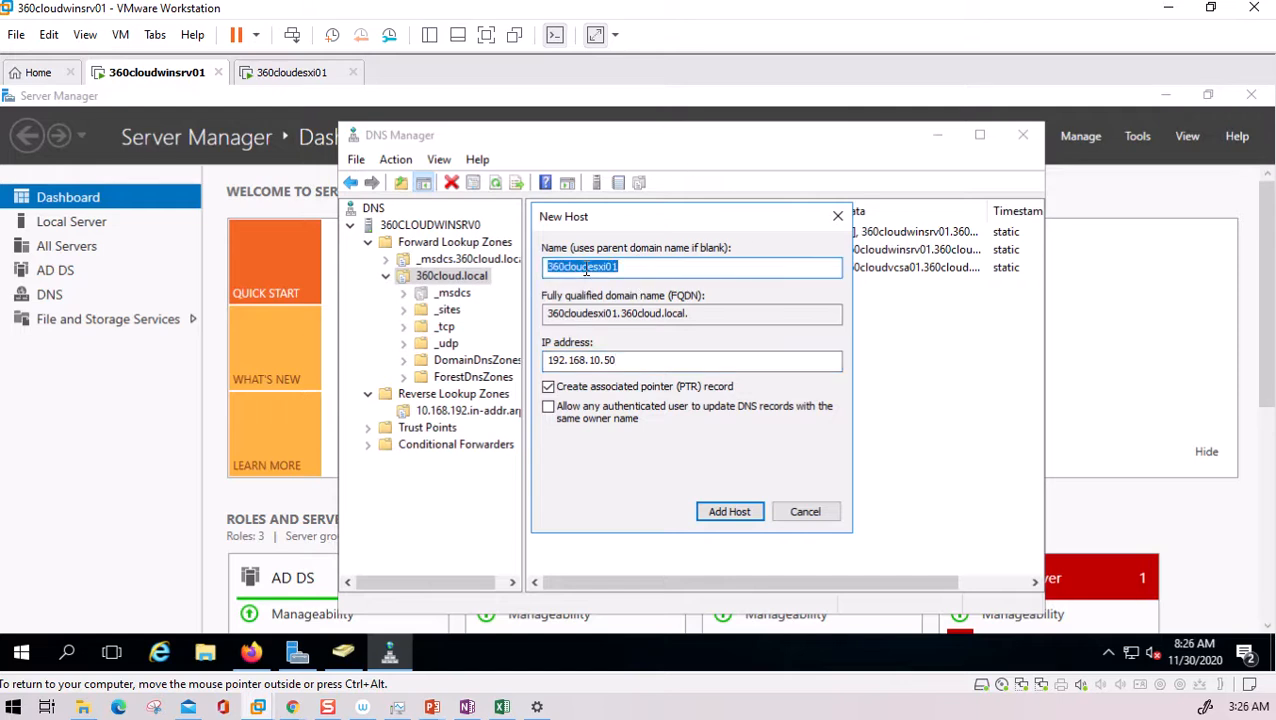
pyautogui.click(735, 511)
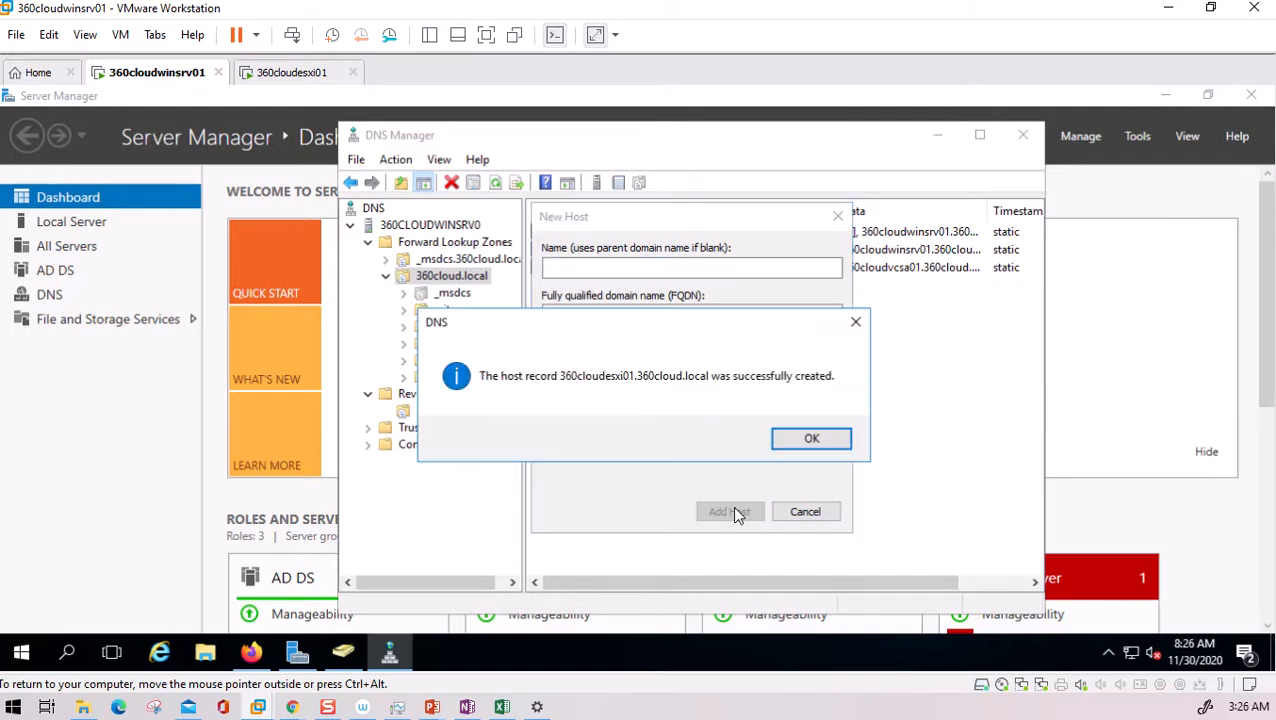
pyautogui.click(811, 440)
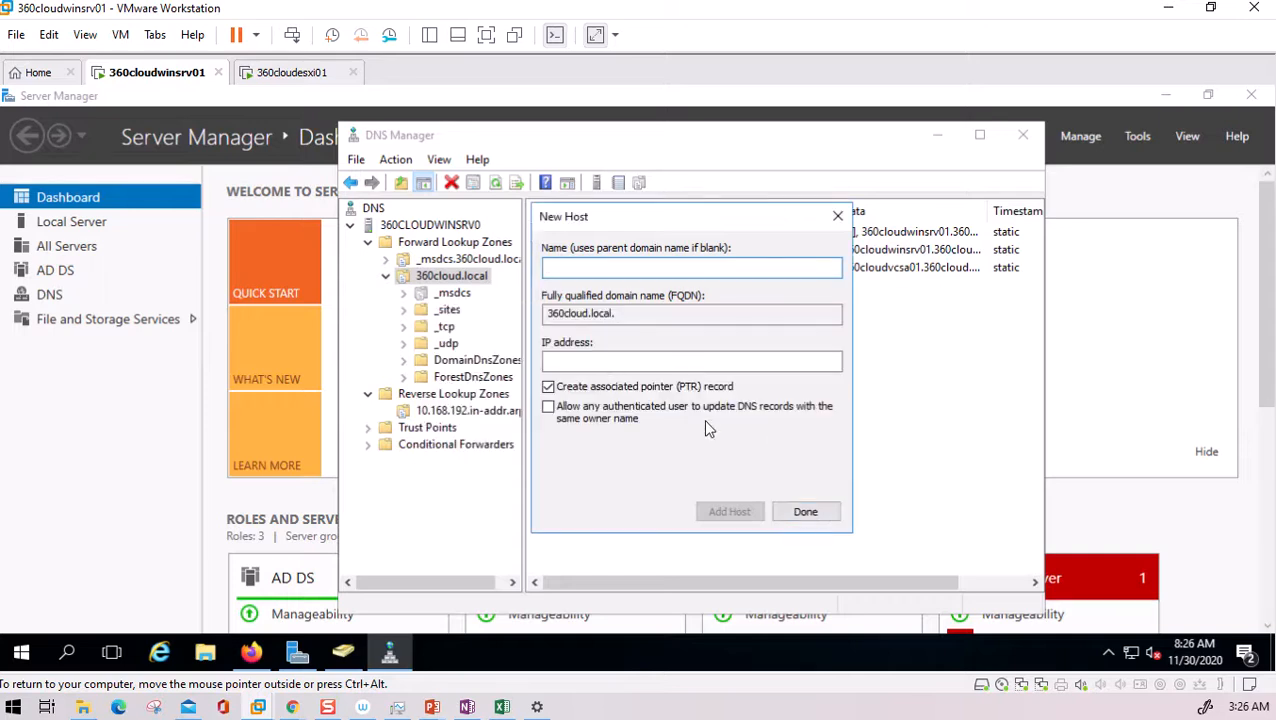
pyautogui.click(805, 511)
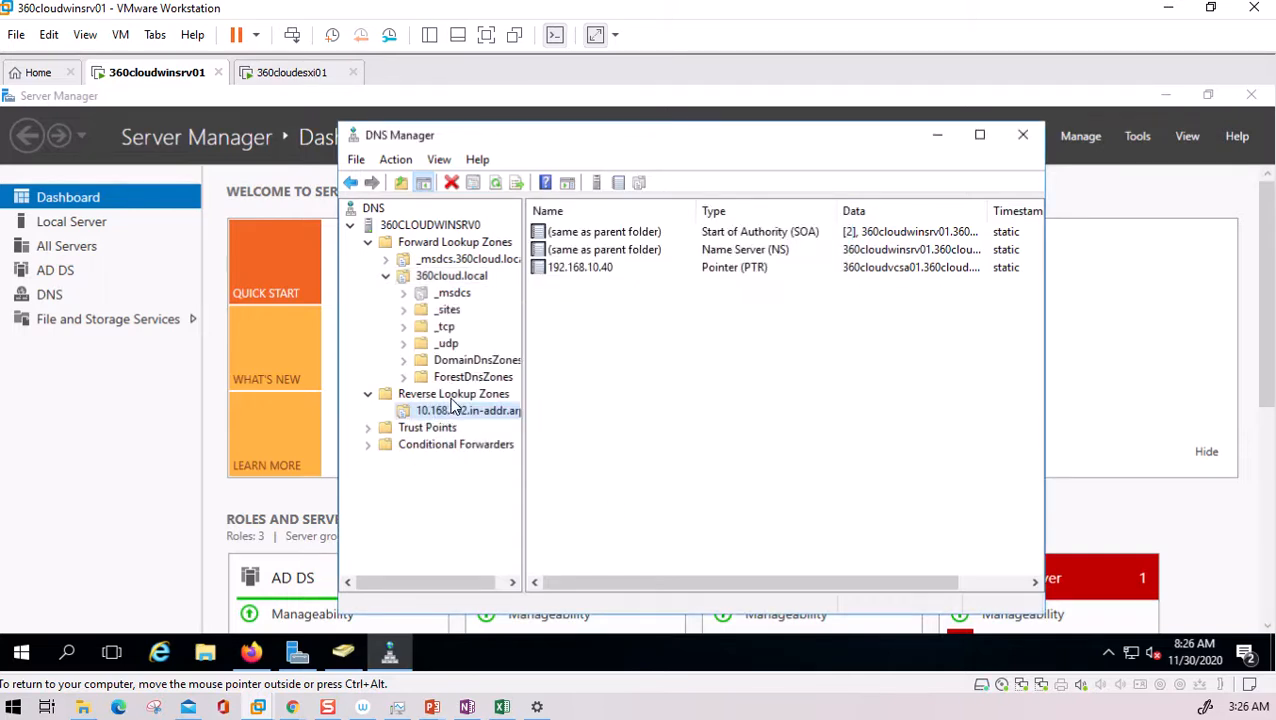
# - Refresh the reverse lookup zone to confirm the 192.168.10.50 PTR, then close DNS and Server Manager
pyautogui.click(733, 361)
pyautogui.click(475, 185)
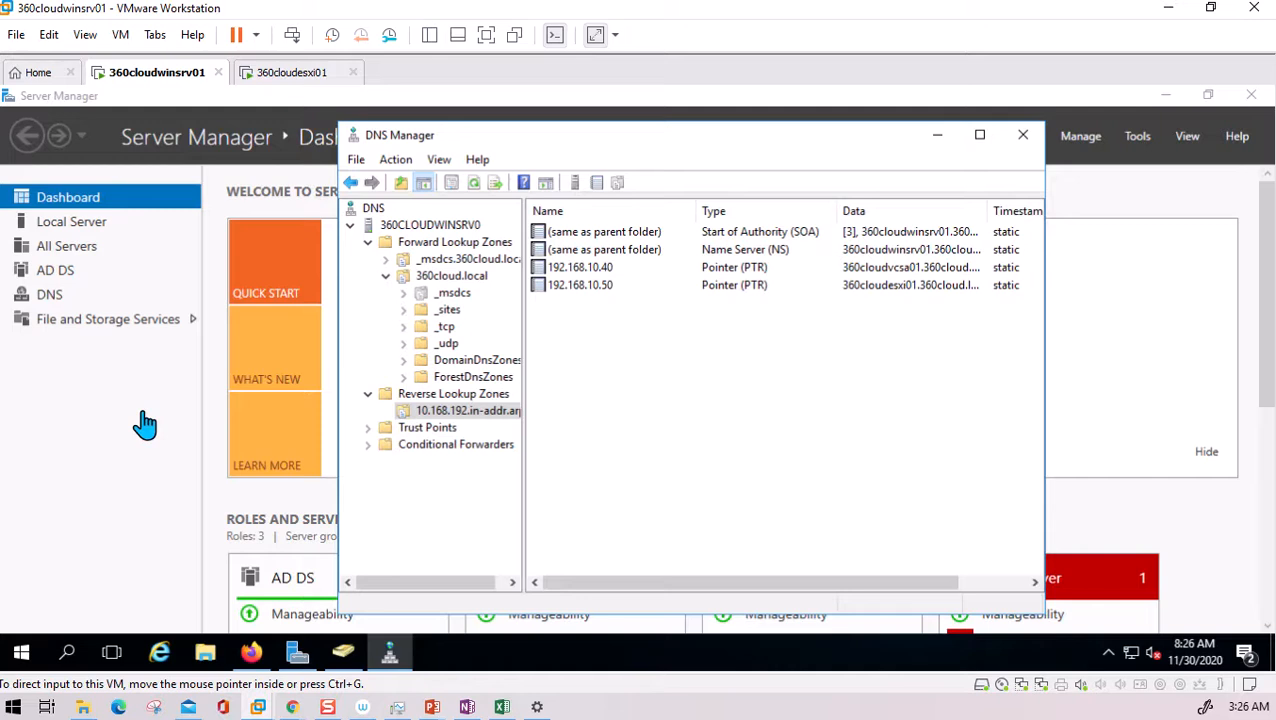
pyautogui.click(1020, 136)
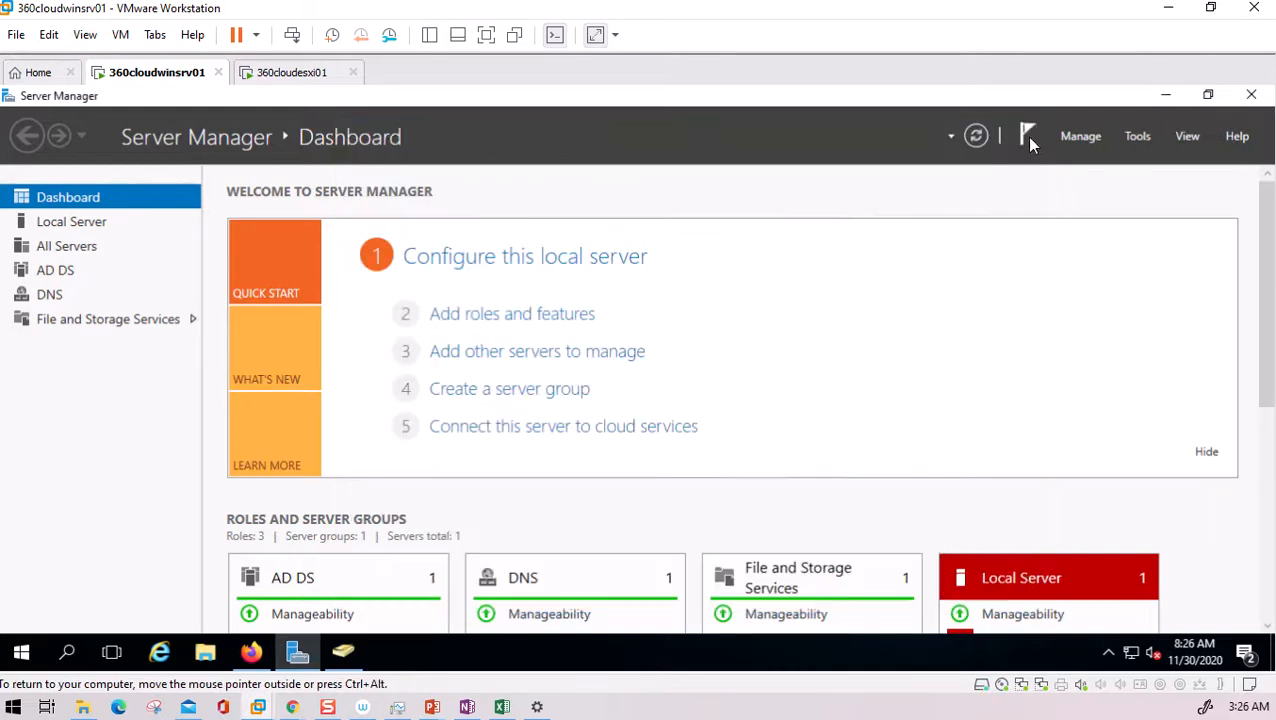
pyautogui.click(1253, 95)
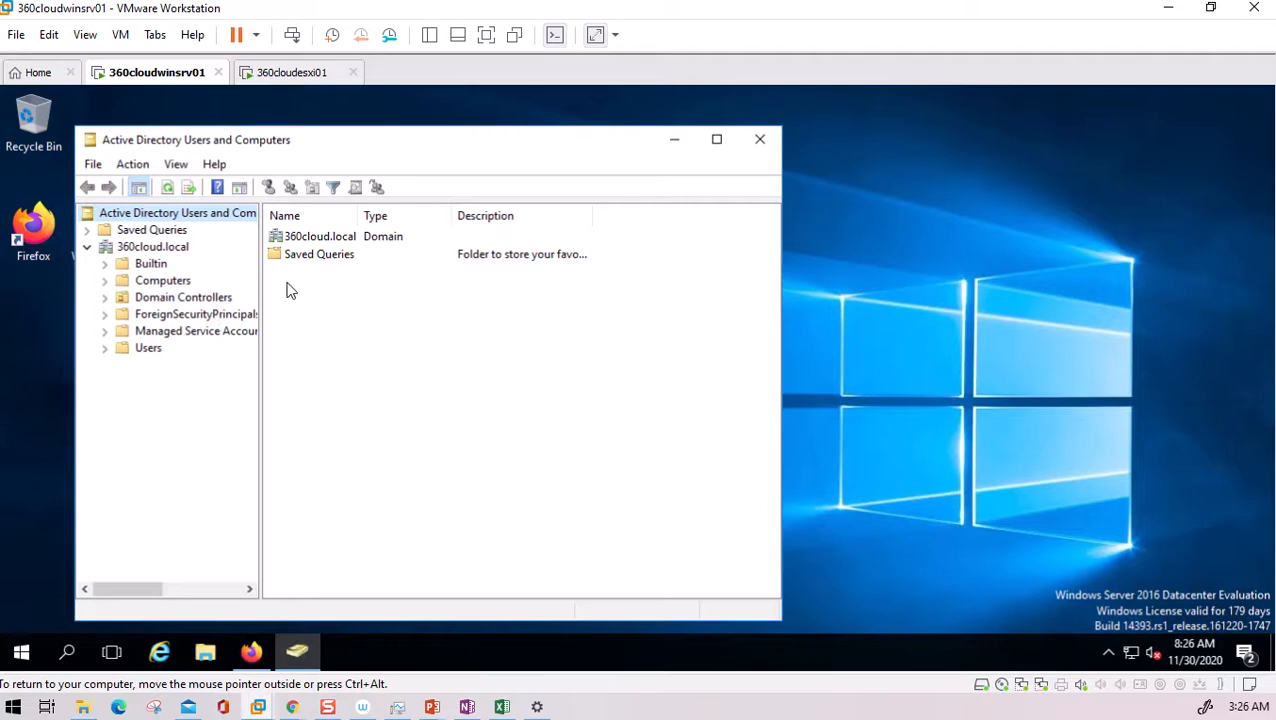
# - Copy VMware-VCSA-all-7.0.0-15952498.iso from the host ISO folder onto the 360cloudwinsrv01 desktop
pyautogui.click(675, 142)
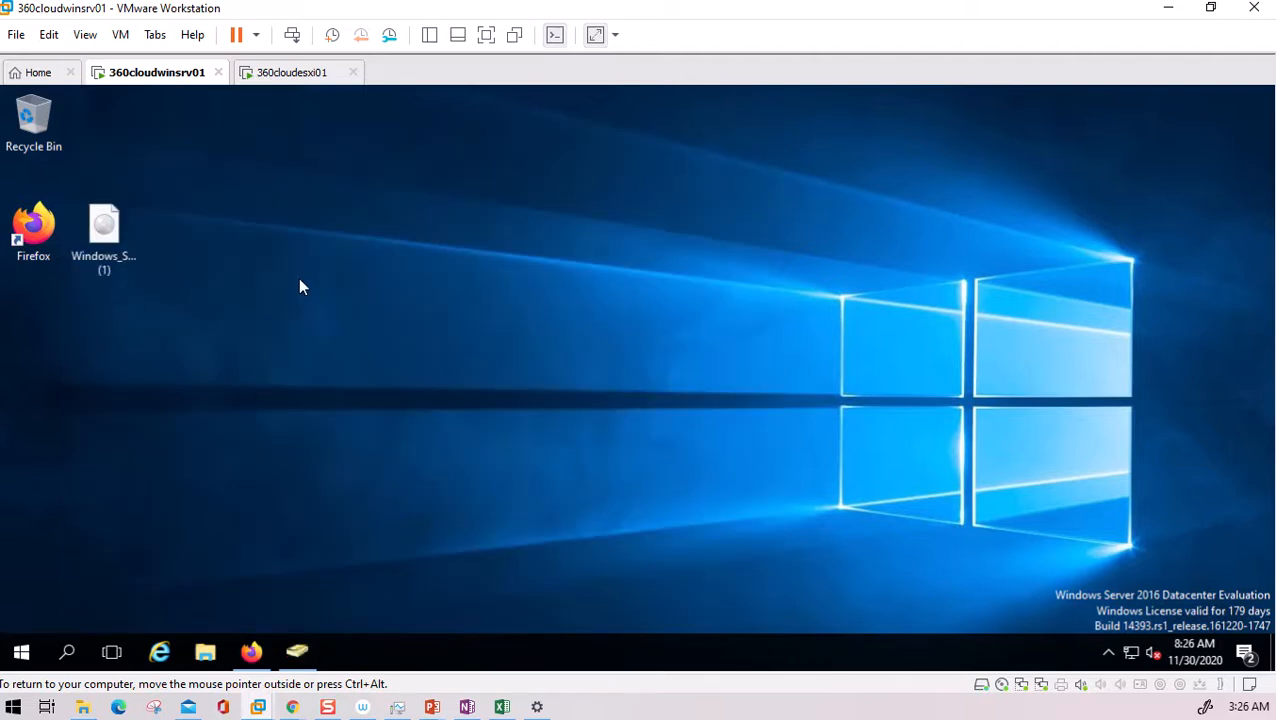
pyautogui.moveTo(104, 228); pyautogui.dragTo(81, 334)
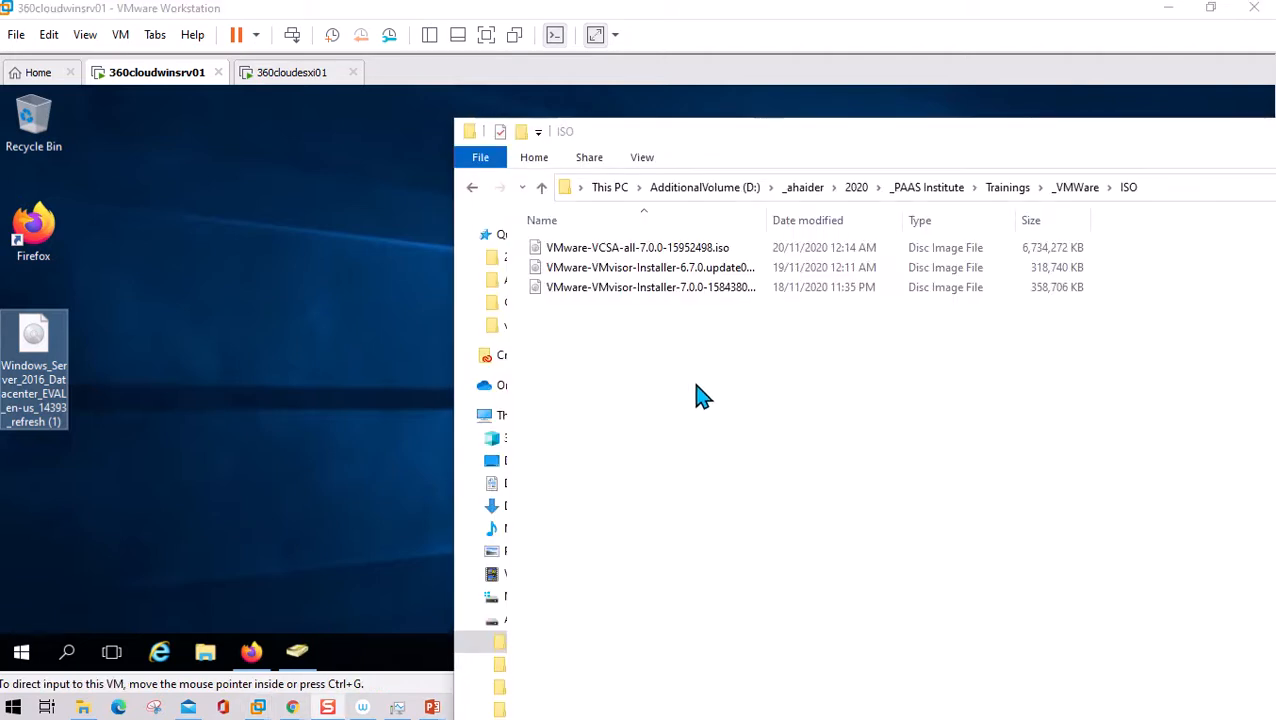
pyautogui.click(657, 331)
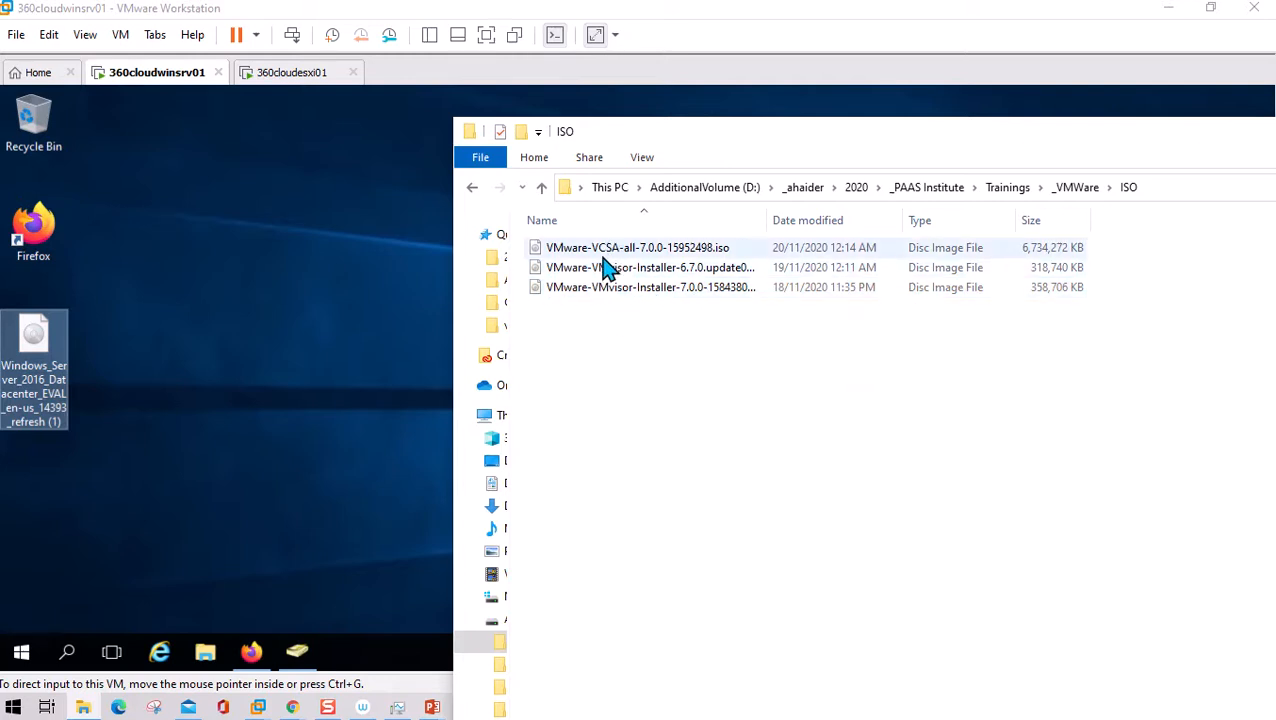
pyautogui.moveTo(610, 256)
pyautogui.mouseDown()
pyautogui.moveTo(207, 322)
pyautogui.moveTo(143, 315)
pyautogui.mouseUp()
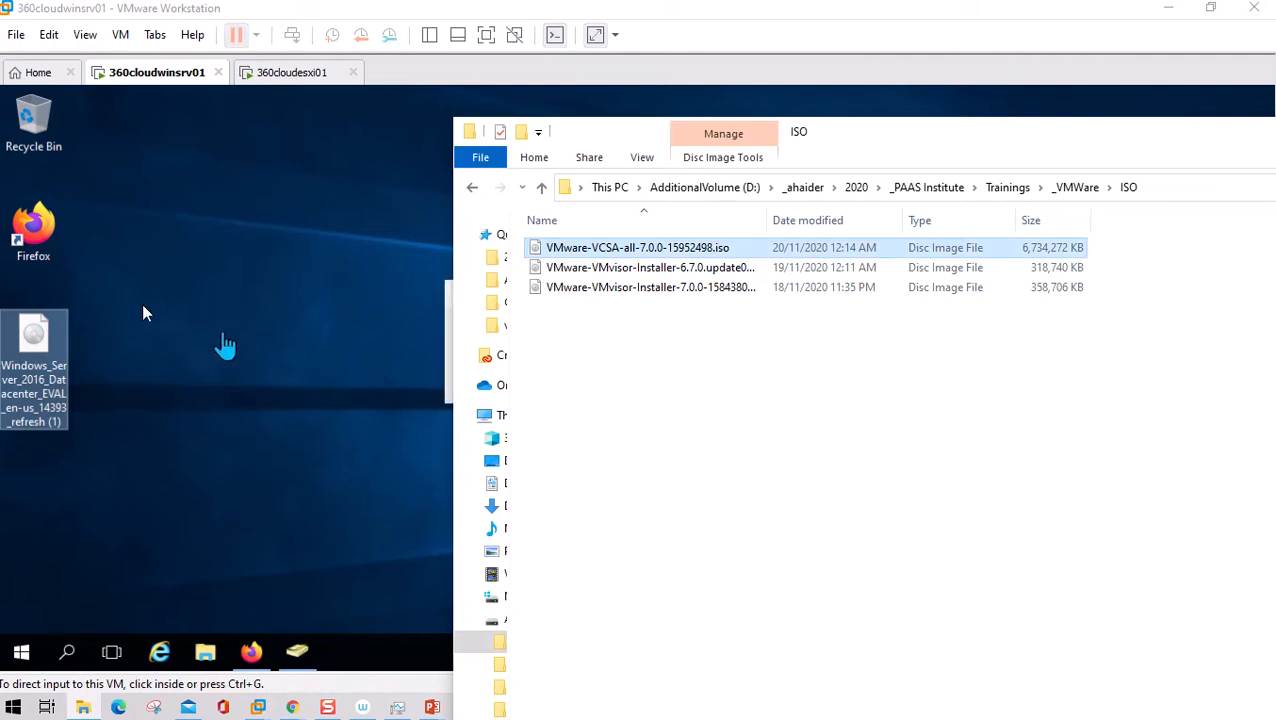
pyautogui.moveTo(977, 137); pyautogui.dragTo(885, 270)
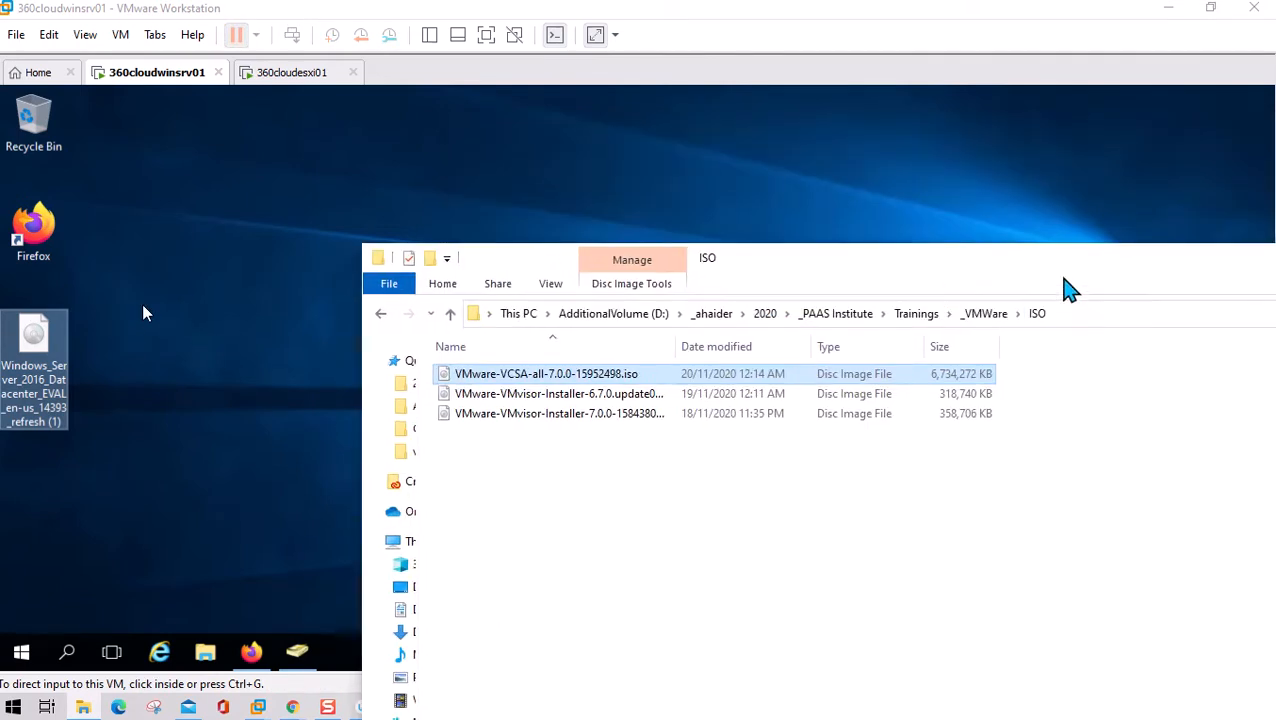
pyautogui.moveTo(1062, 280); pyautogui.dragTo(846, 361)
pyautogui.moveTo(1082, 372); pyautogui.dragTo(765, 408)
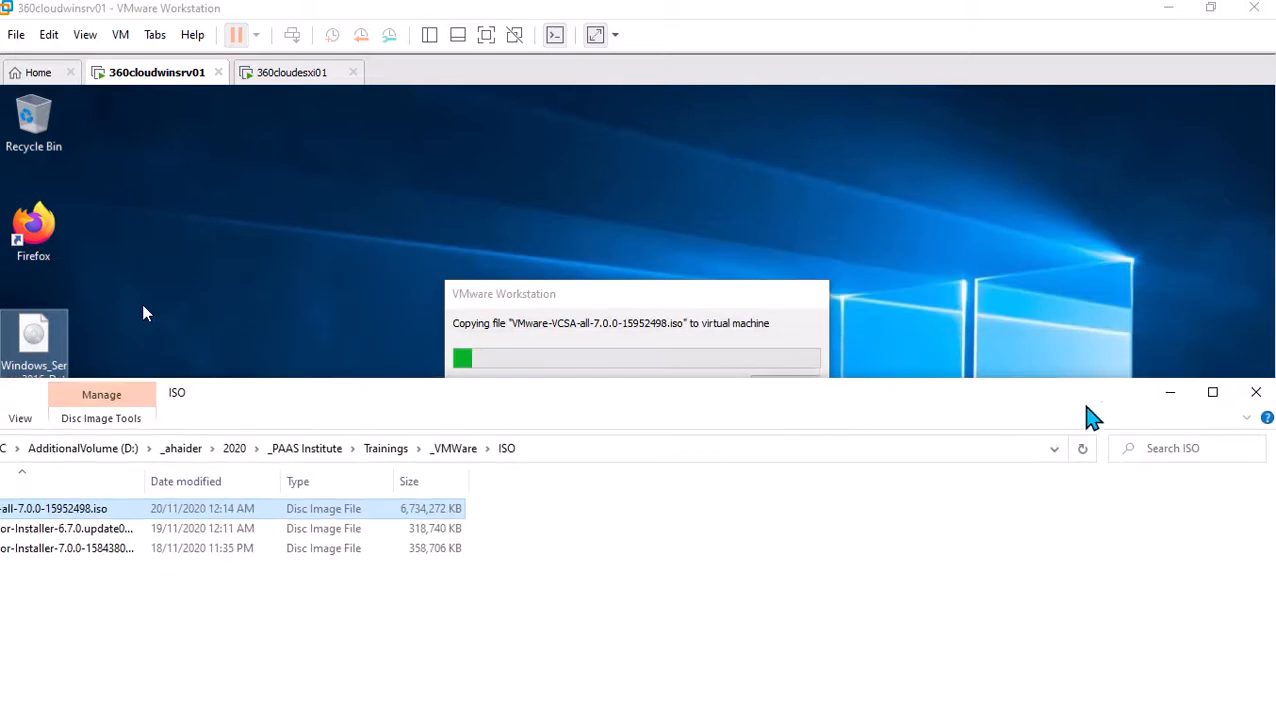
pyautogui.click(1165, 394)
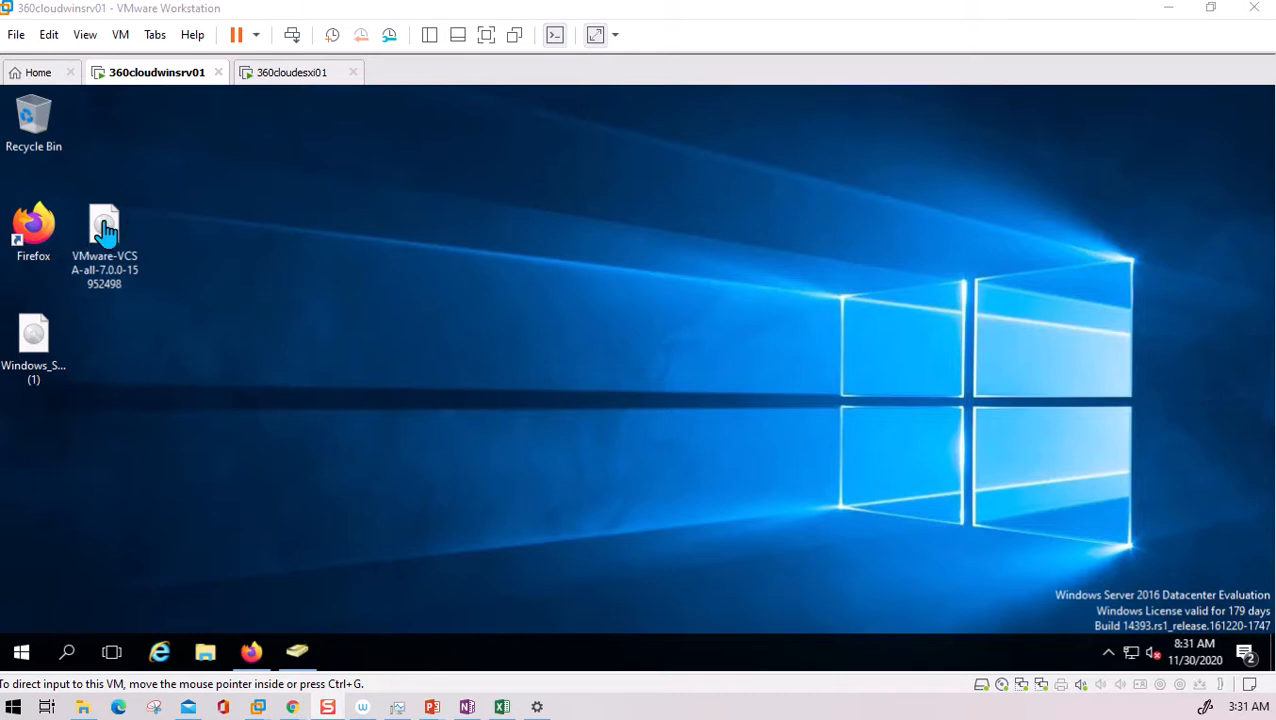
# - Mount the desktop VCSA ISO as DVD Drive (E:) VMware VCSA and bring up File Explorer
pyautogui.click(109, 230)
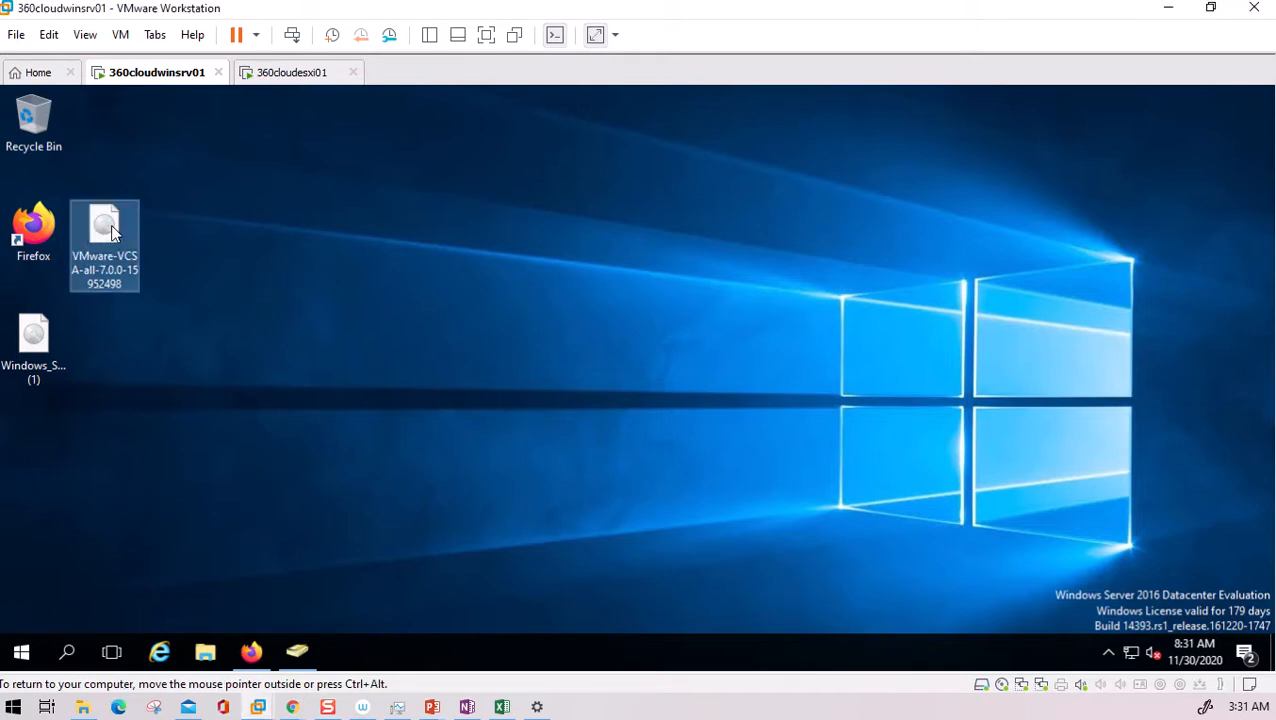
pyautogui.rightClick(111, 226)
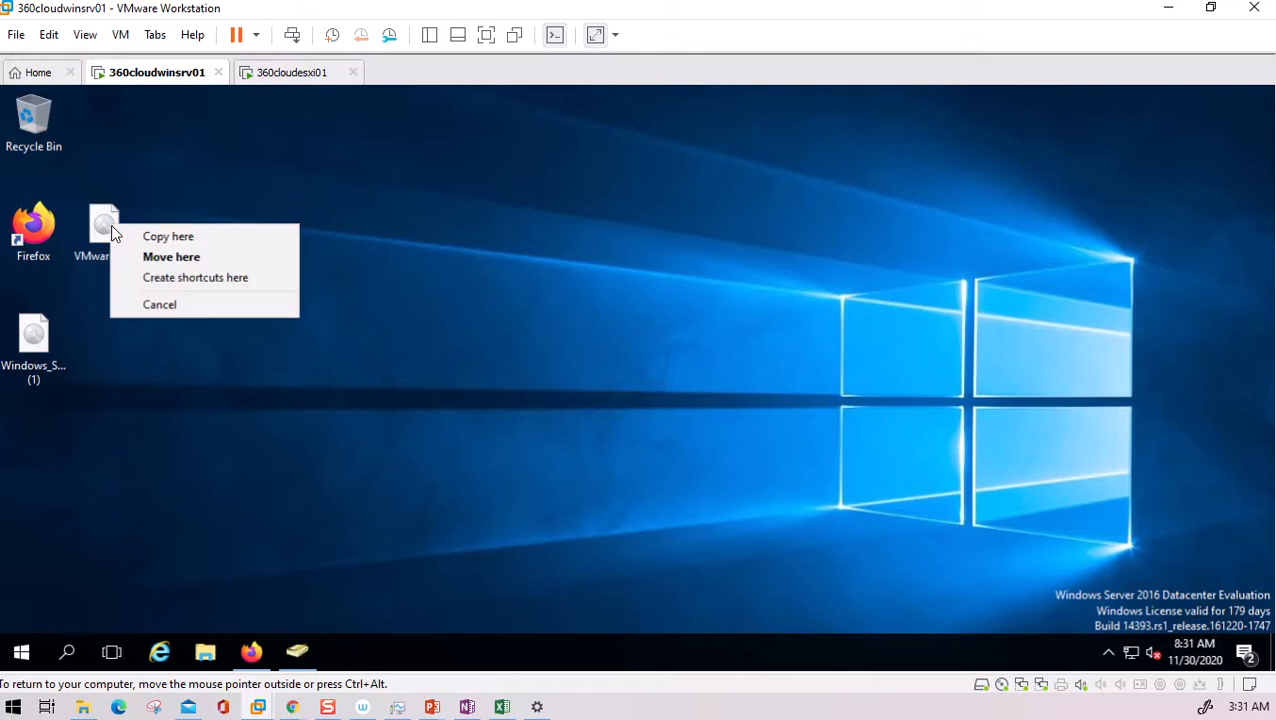
pyautogui.click(153, 193)
pyautogui.rightClick(92, 206)
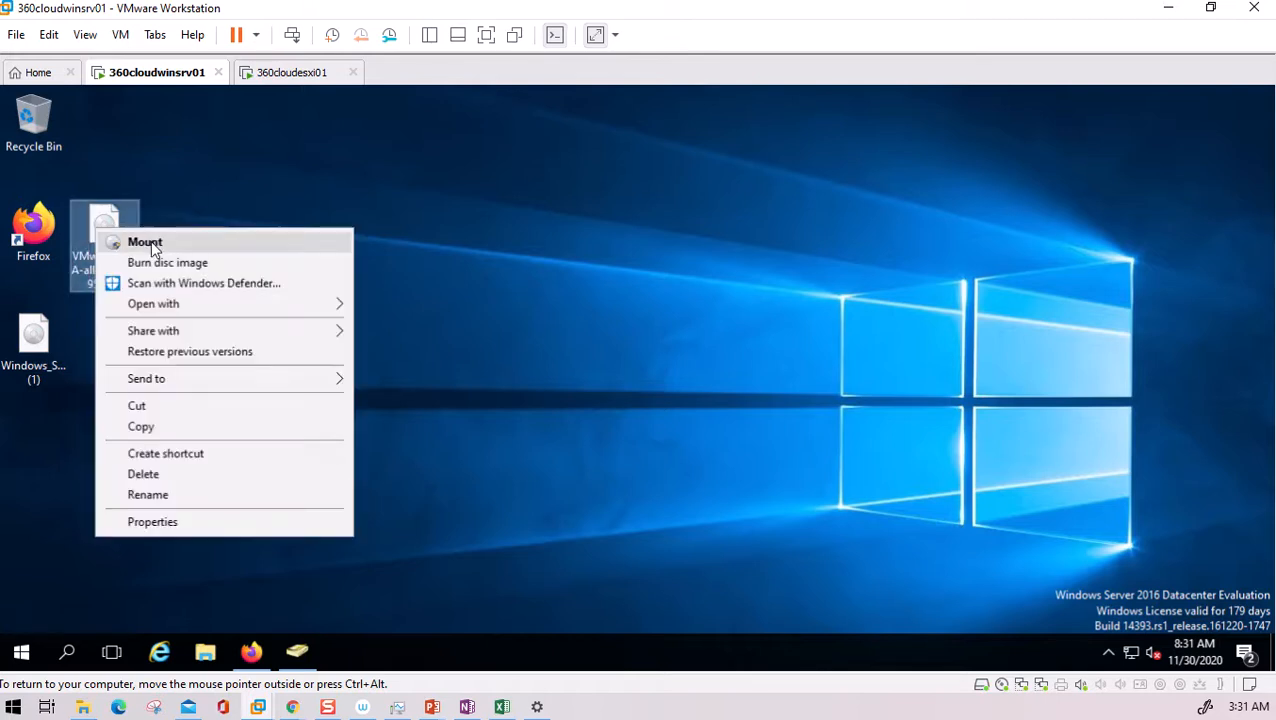
pyautogui.click(151, 240)
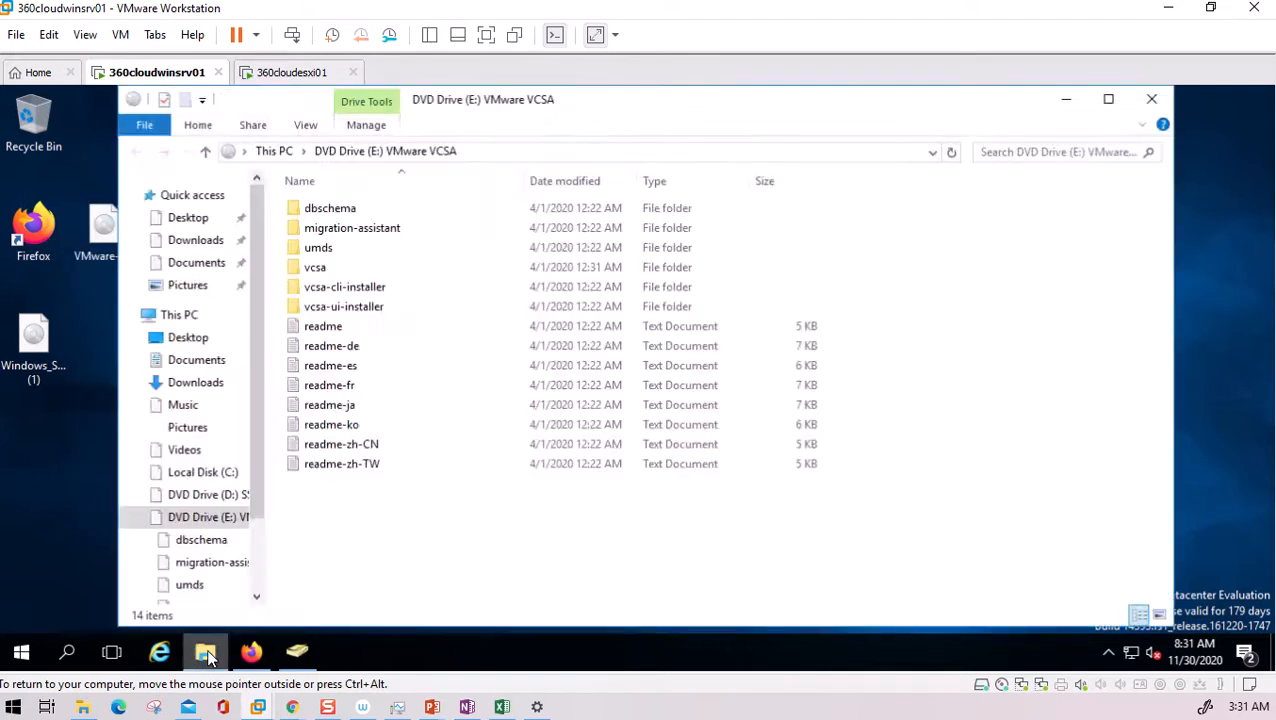
pyautogui.click(205, 653)
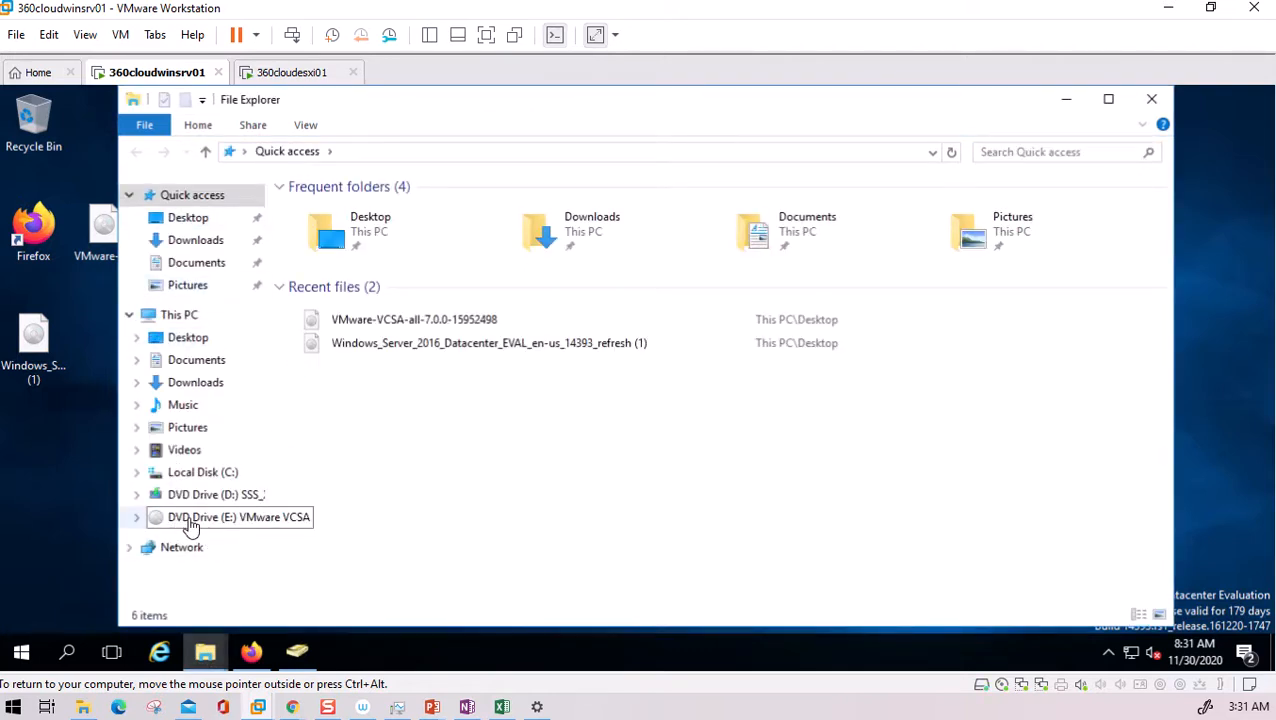
# - Browse DVD Drive (E:) to vcsa-ui-installer\win32 and run the vCenter Server installer
pyautogui.click(1115, 103)
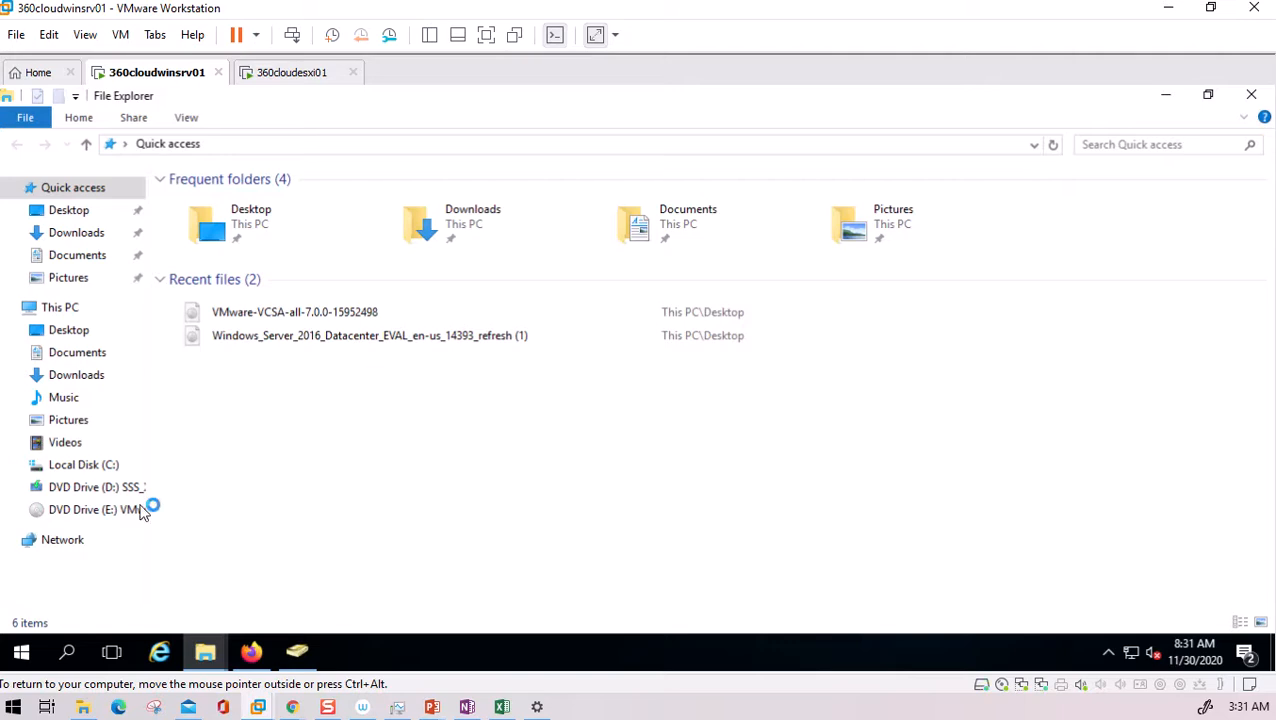
pyautogui.moveTo(149, 422); pyautogui.dragTo(207, 421)
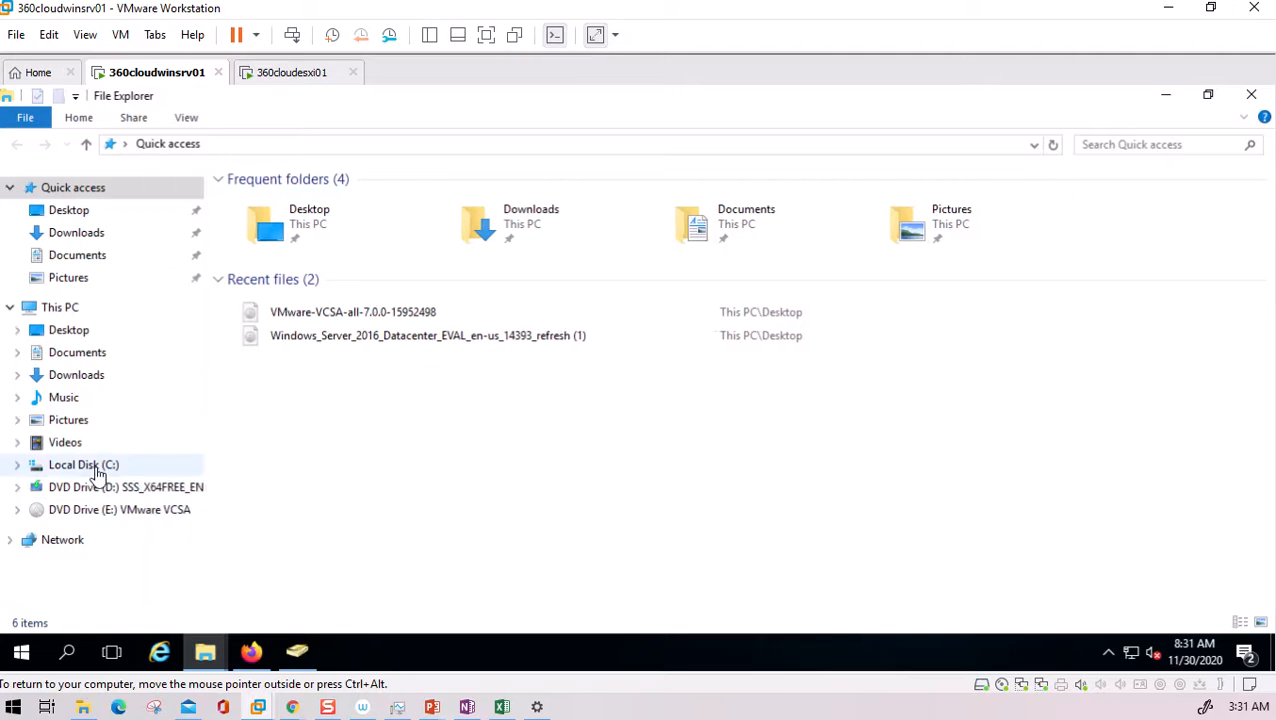
pyautogui.click(129, 518)
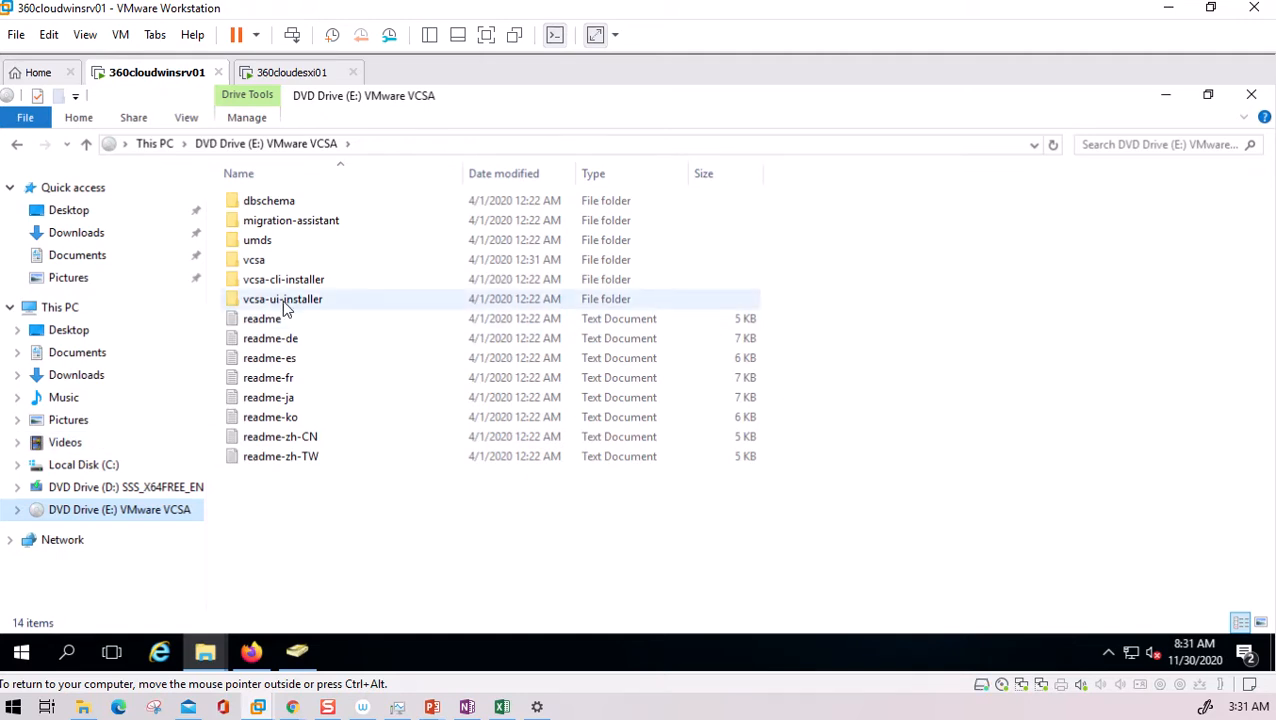
pyautogui.doubleClick(258, 262)
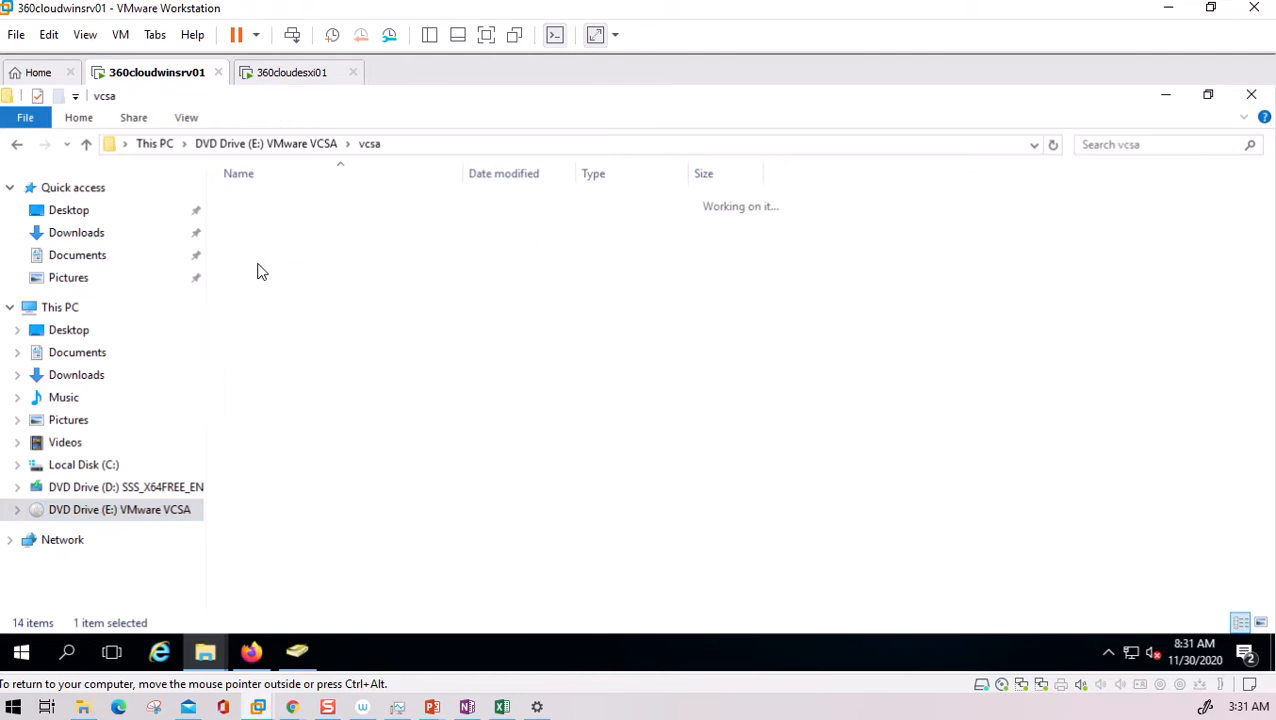
pyautogui.click(16, 144)
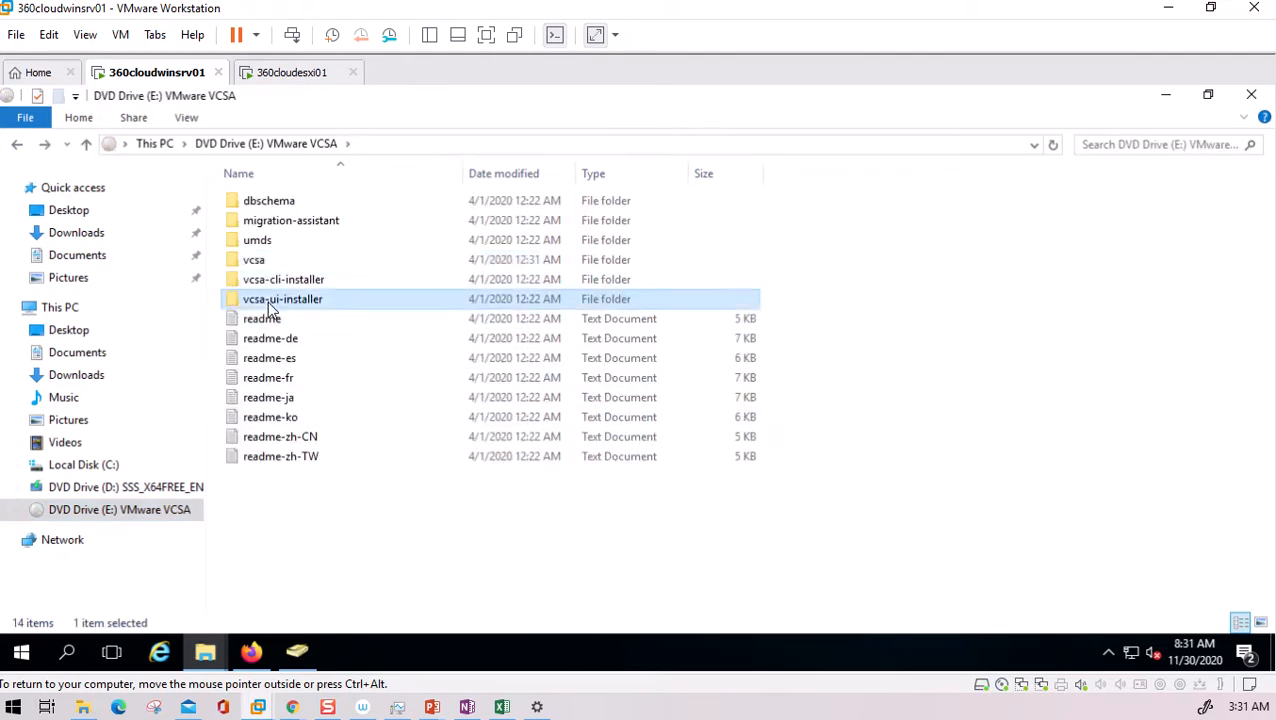
pyautogui.doubleClick(265, 296)
pyautogui.doubleClick(250, 241)
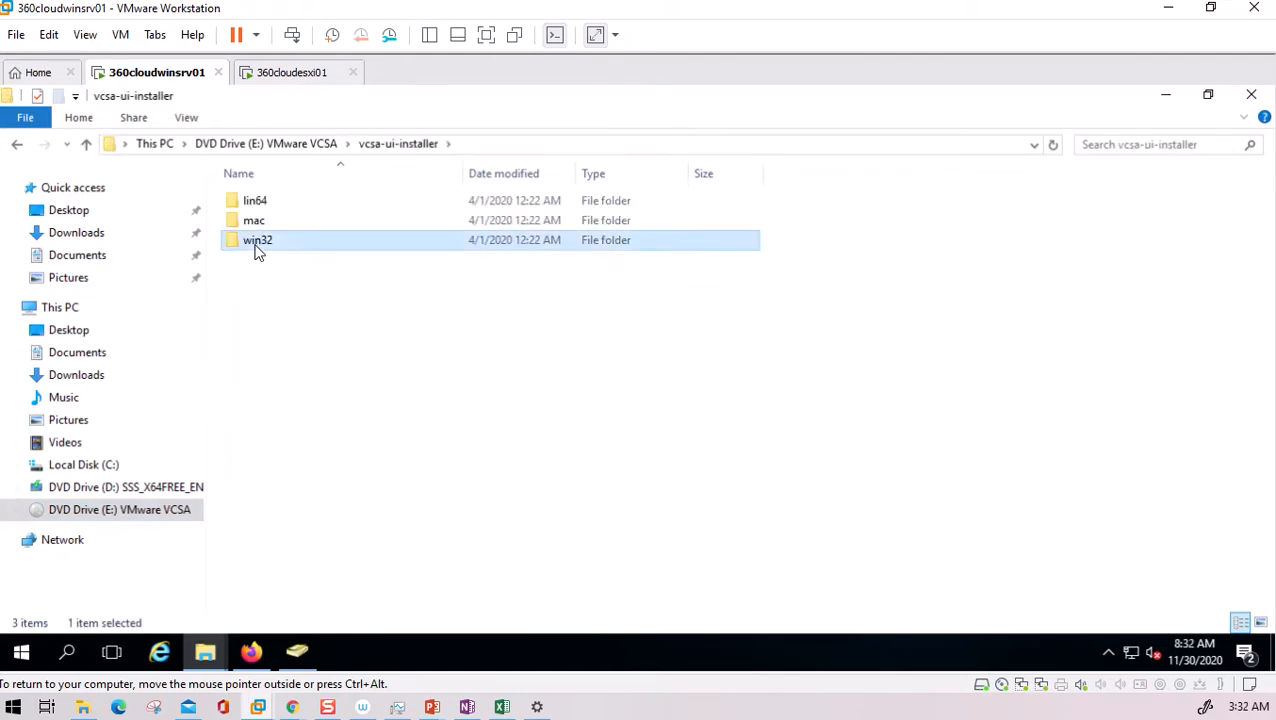
pyautogui.scroll(-14, 400, 455)
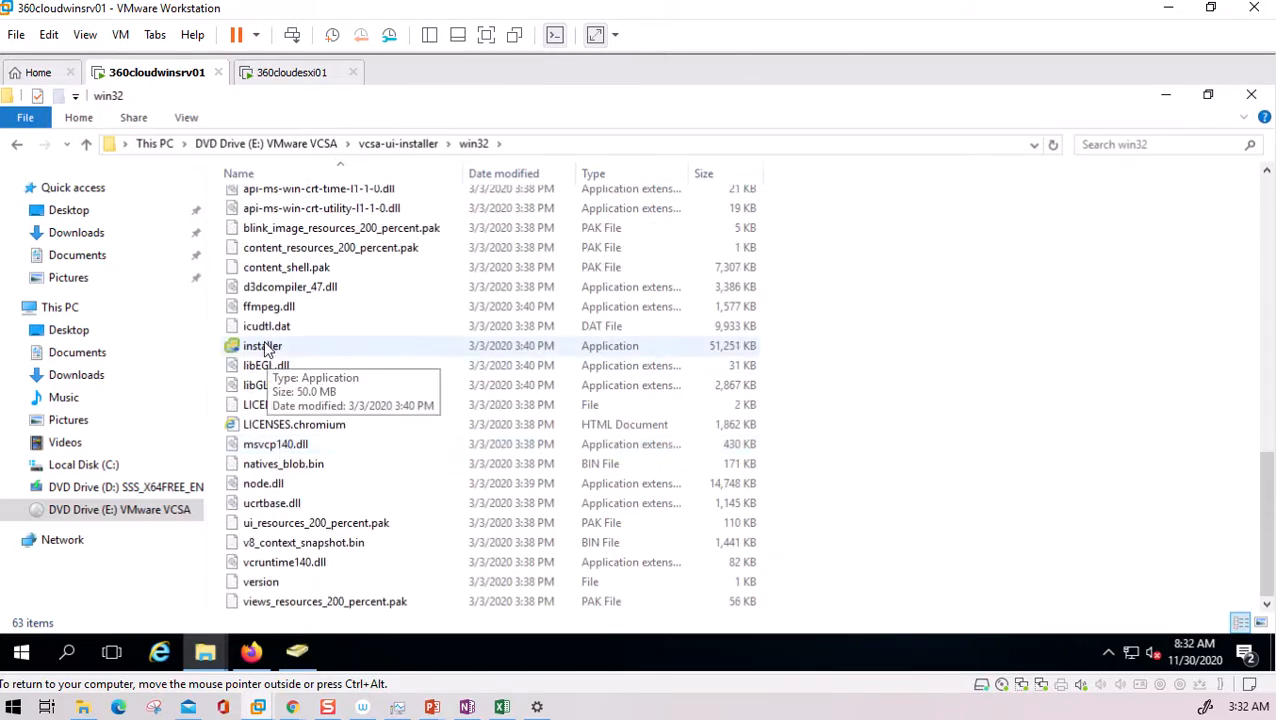
pyautogui.doubleClick(263, 346)
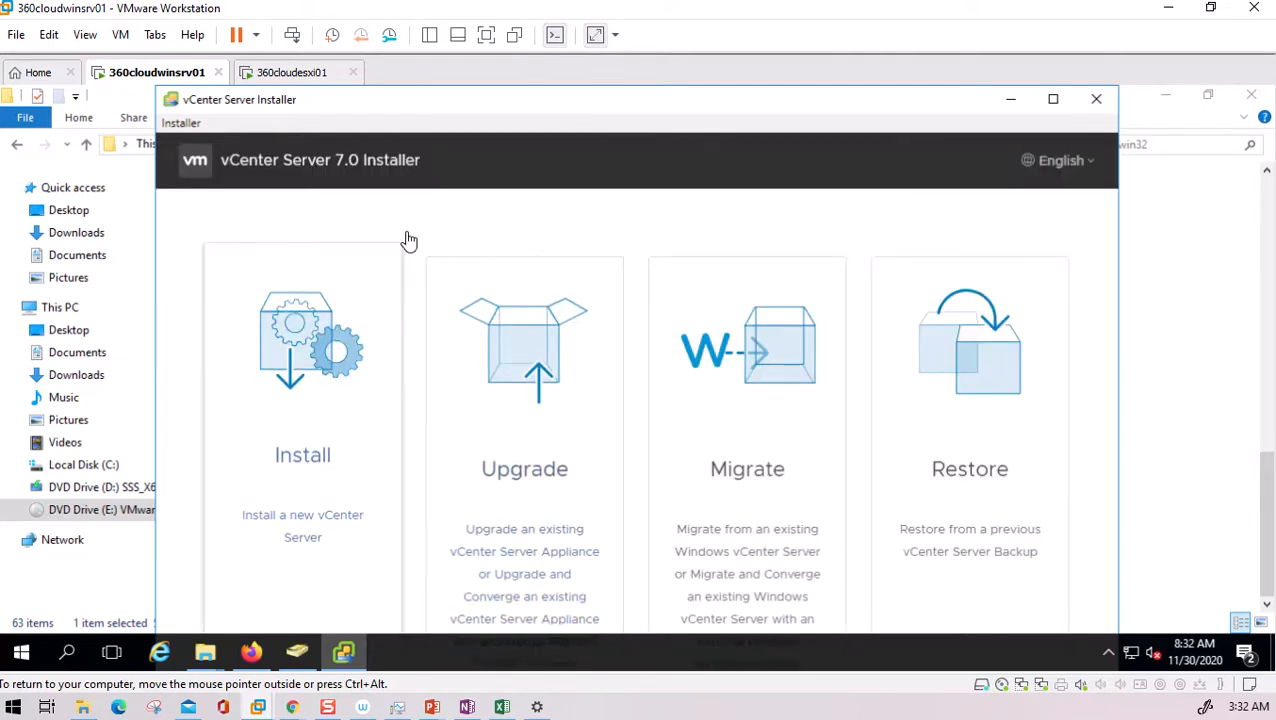
# - Choose Install for a new vCenter Server, maximize the installer, and pass the Introduction page
pyautogui.moveTo(617, 91); pyautogui.dragTo(613, 94)
pyautogui.click(486, 36)
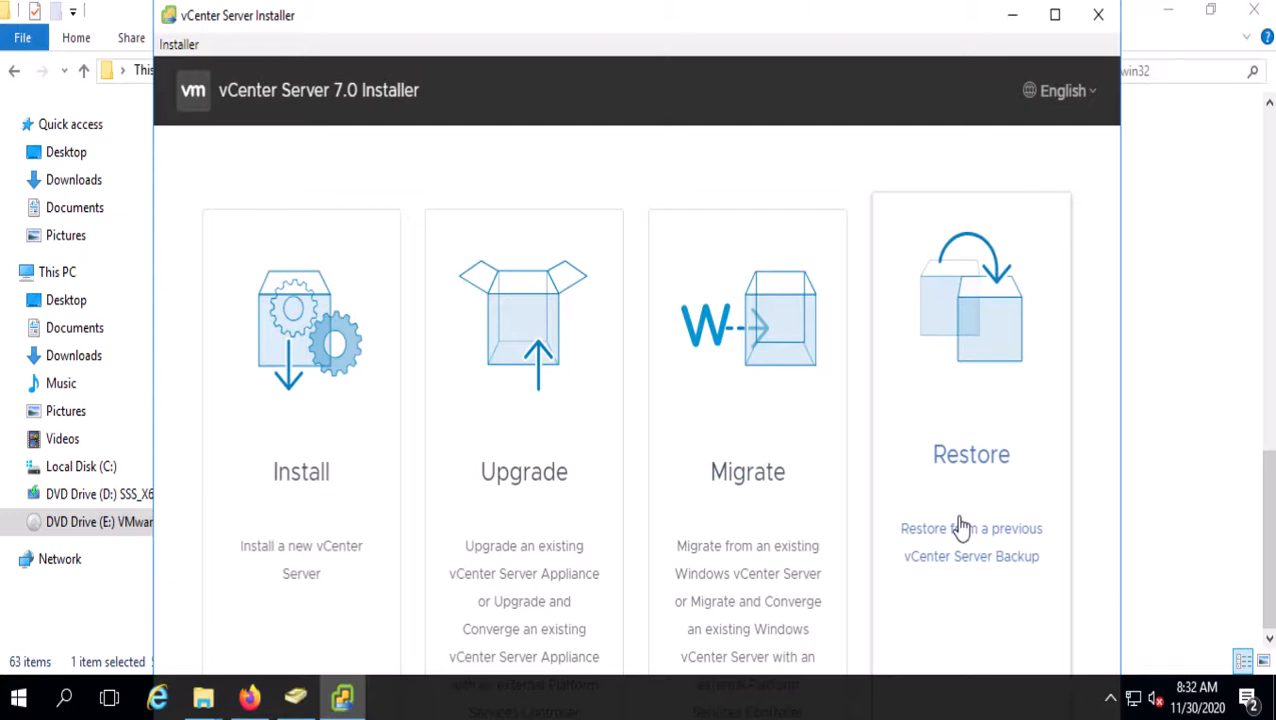
pyautogui.click(308, 500)
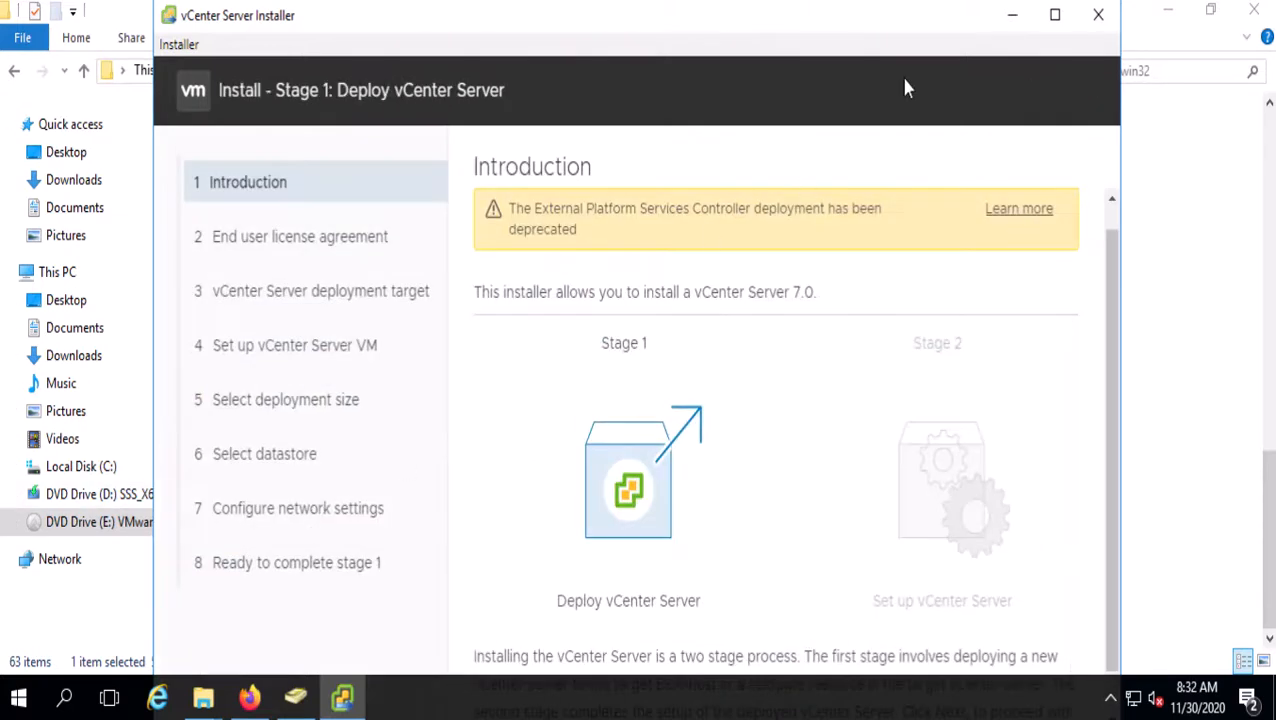
pyautogui.click(1054, 15)
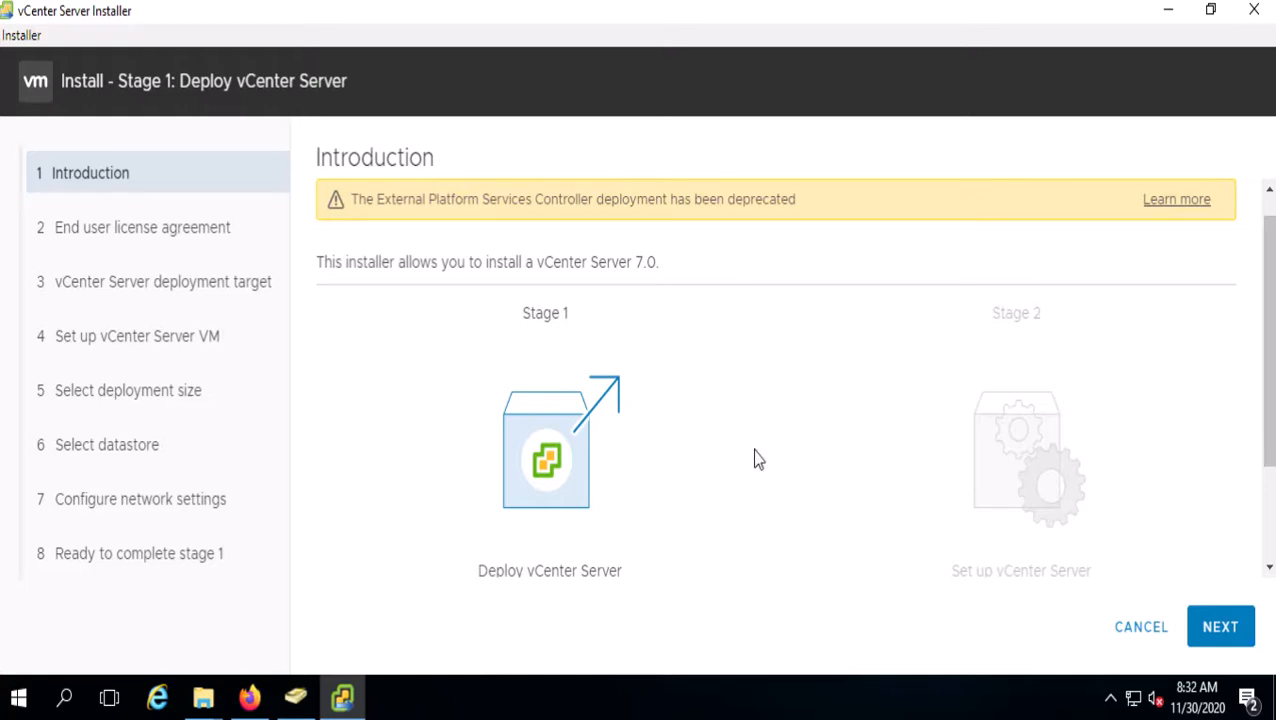
pyautogui.click(1220, 636)
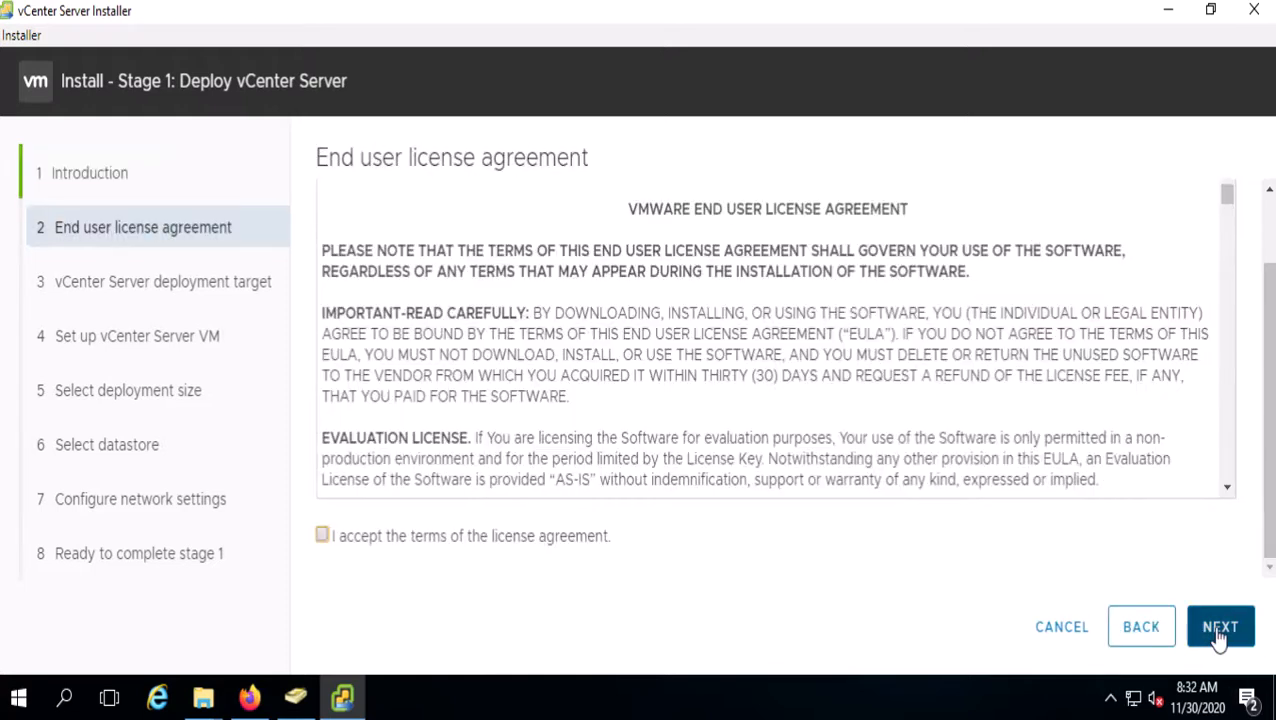
# - Accept the EULA and target ESXi host 360cloudesxi01.360cloud.local, port 443, as root with its password
pyautogui.click(322, 535)
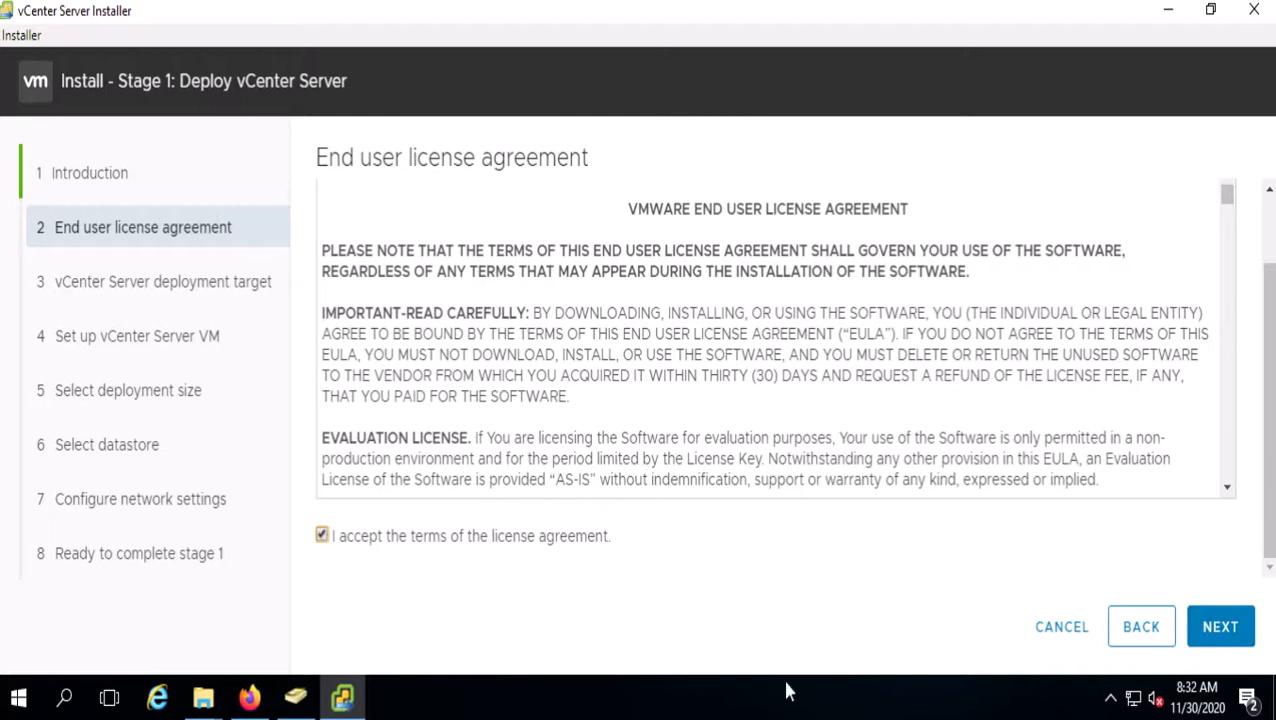
pyautogui.click(1210, 637)
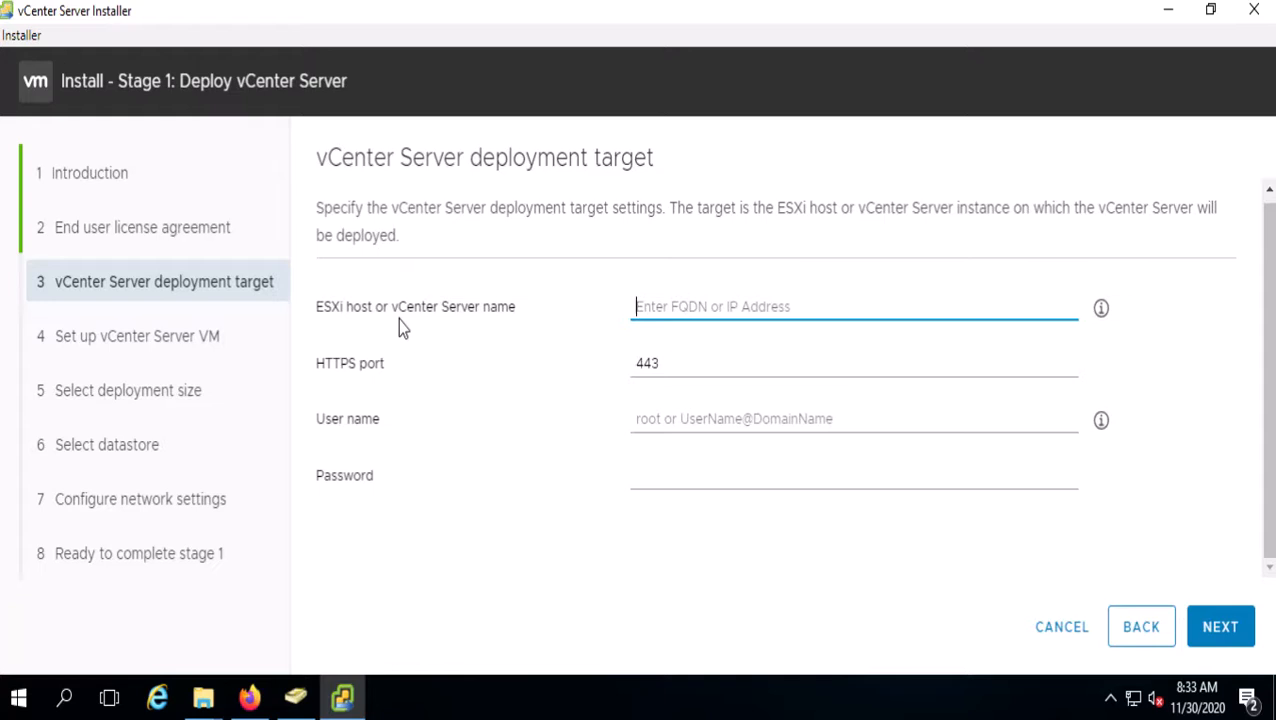
pyautogui.click(705, 307)
pyautogui.write('360cloudesxi01')
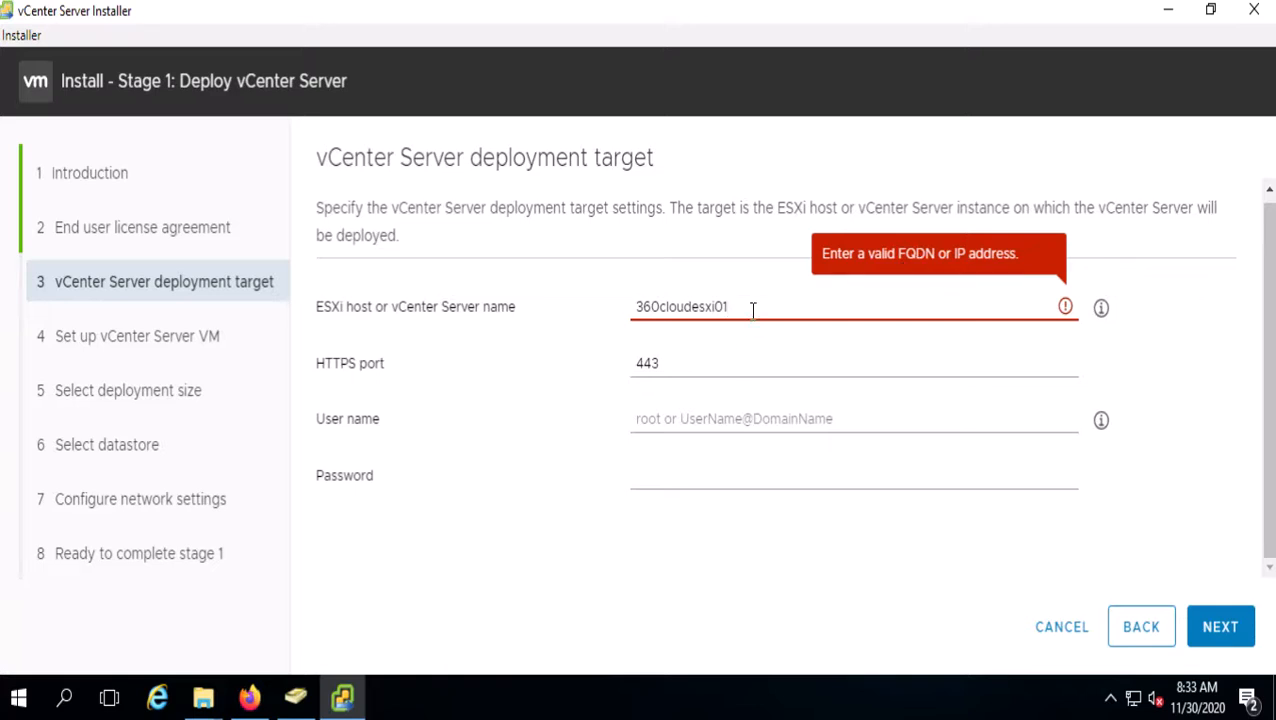
pyautogui.write('.360cloud.local')
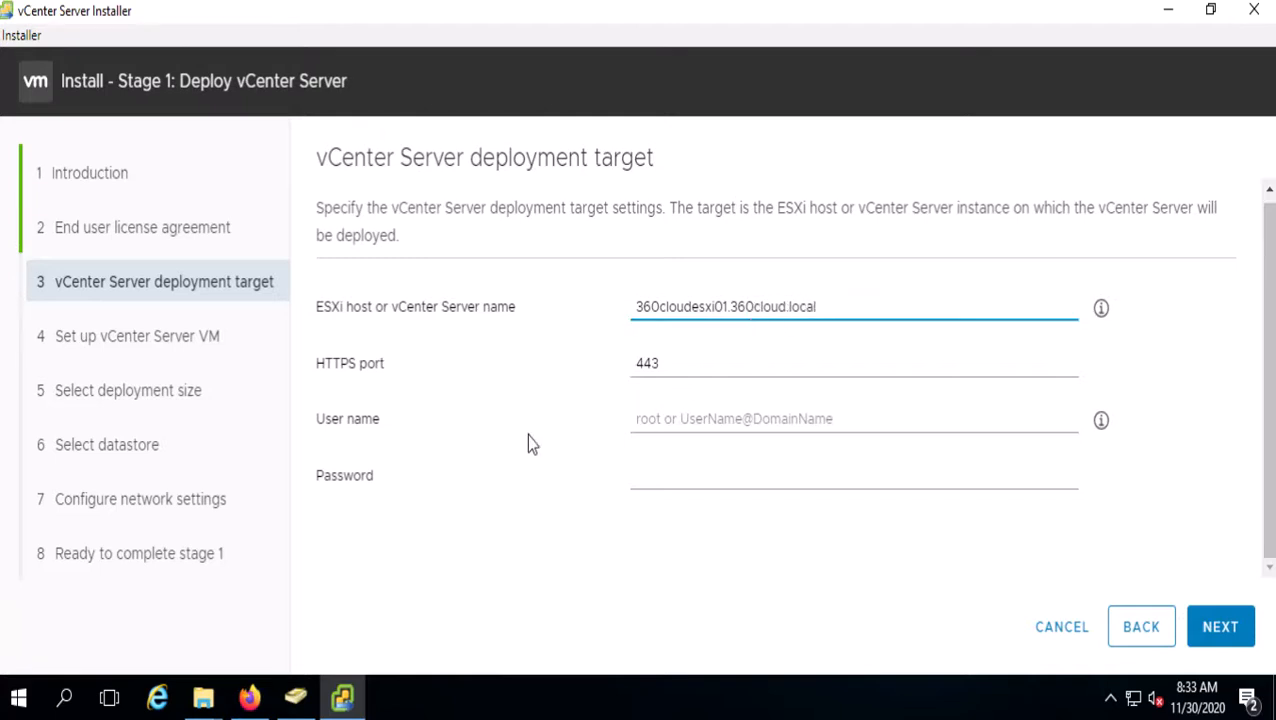
pyautogui.click(776, 420)
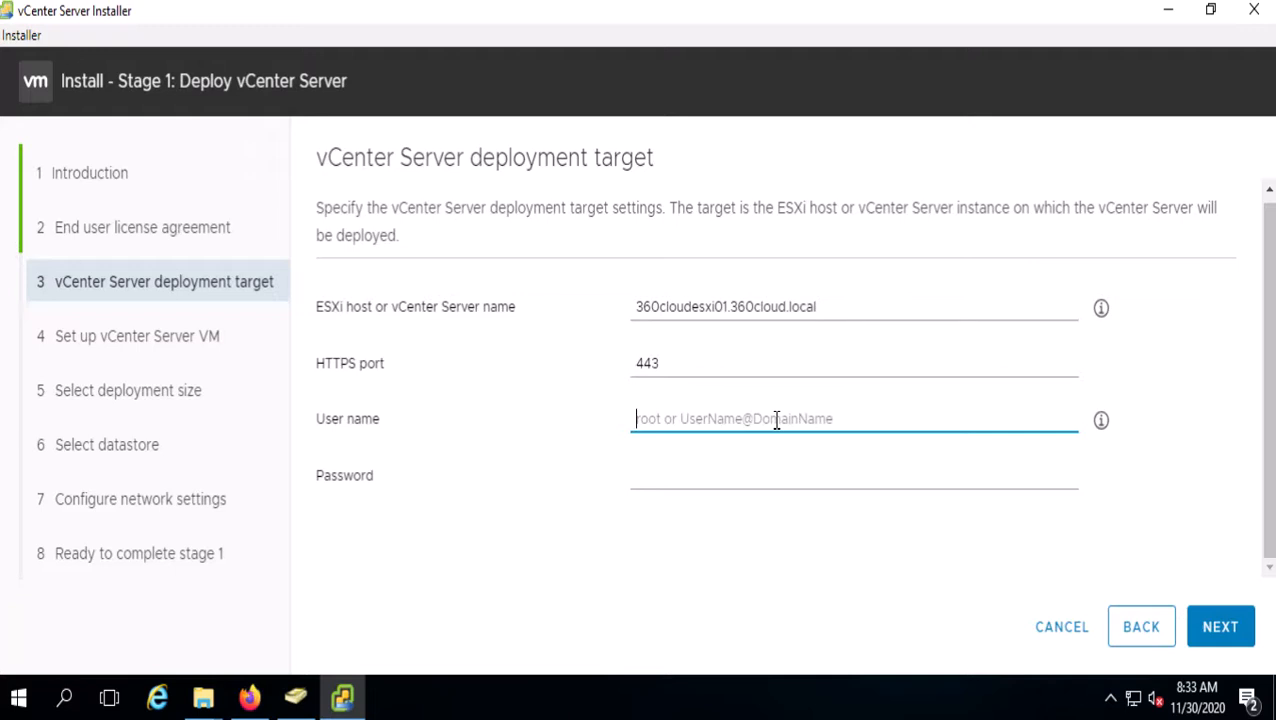
pyautogui.write('root')
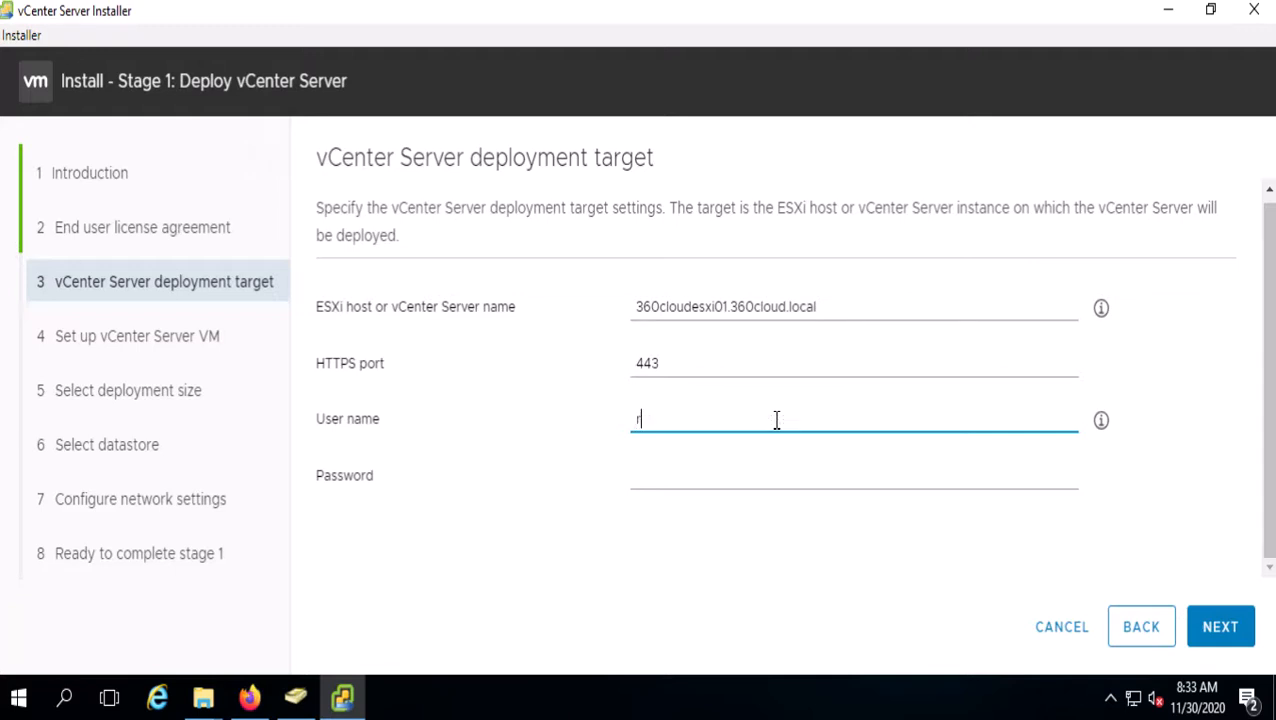
pyautogui.press('Tab')
pyautogui.write('••••••••••')
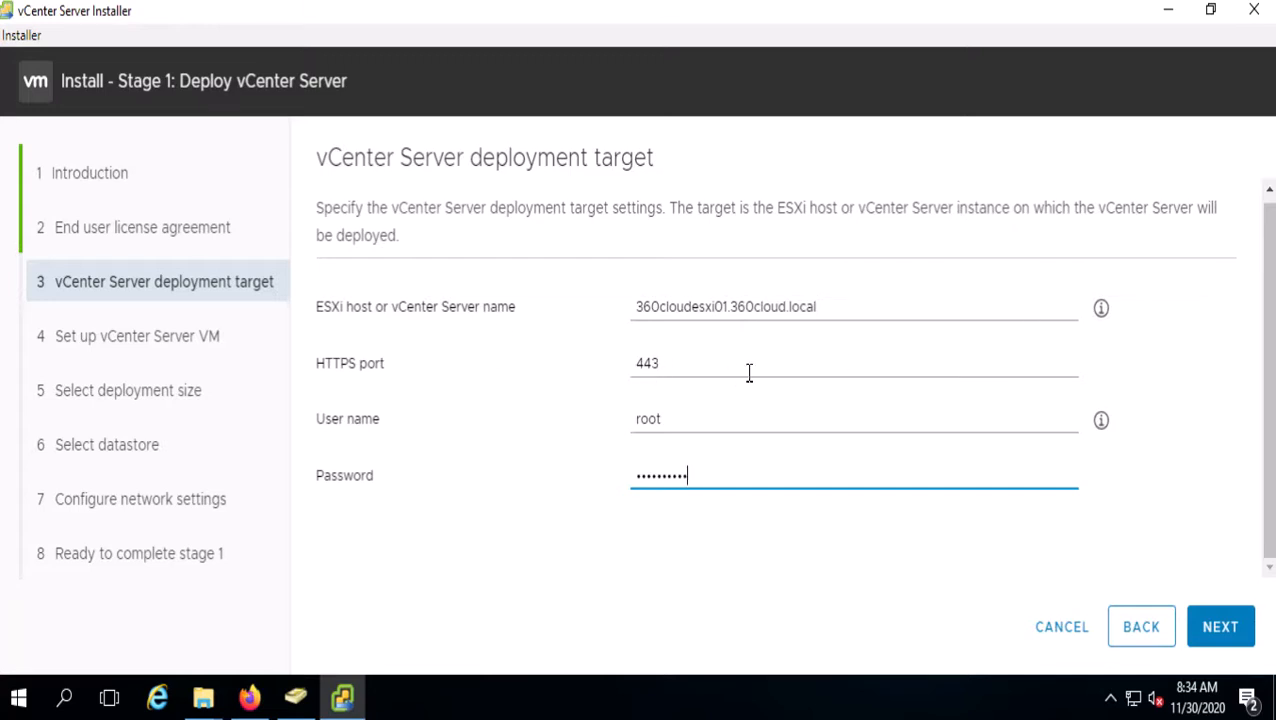
pyautogui.click(1221, 640)
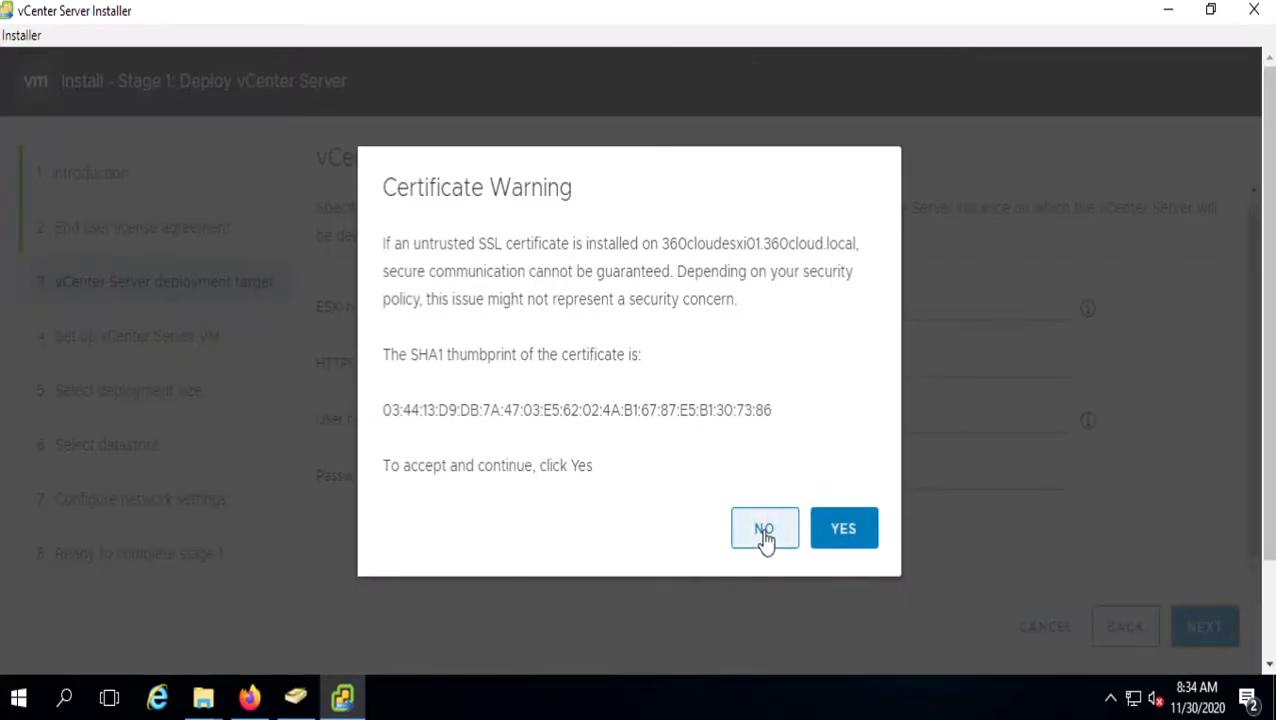
# - Accept the 360cloudesxi01 SSL certificate, resubmit the deployment target, and accept the certificate again
pyautogui.click(843, 531)
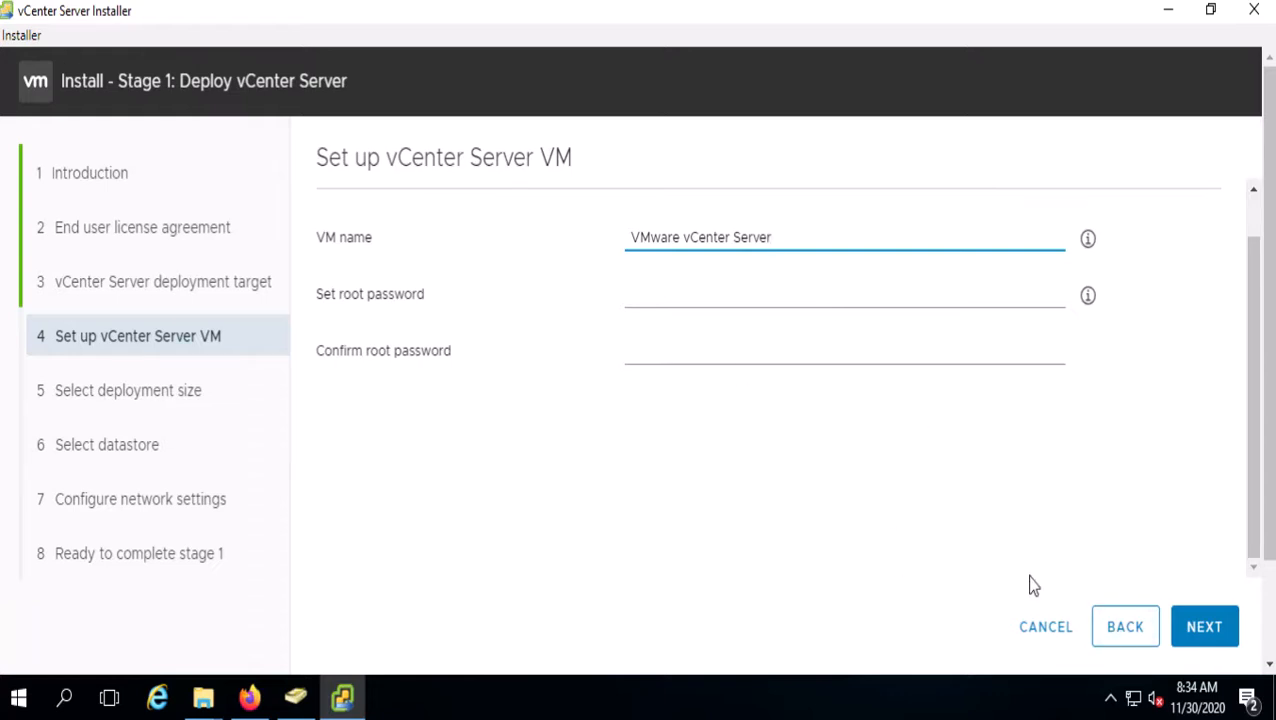
pyautogui.click(1127, 641)
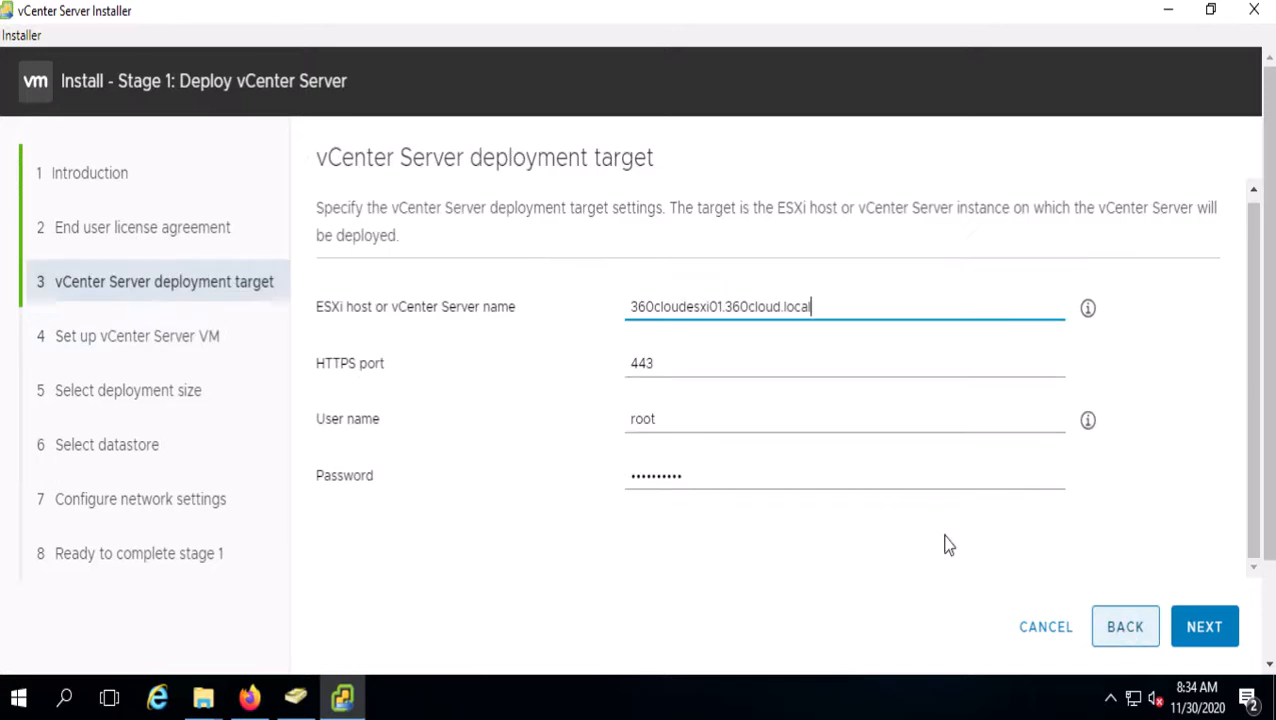
pyautogui.moveTo(630, 306); pyautogui.dragTo(852, 305)
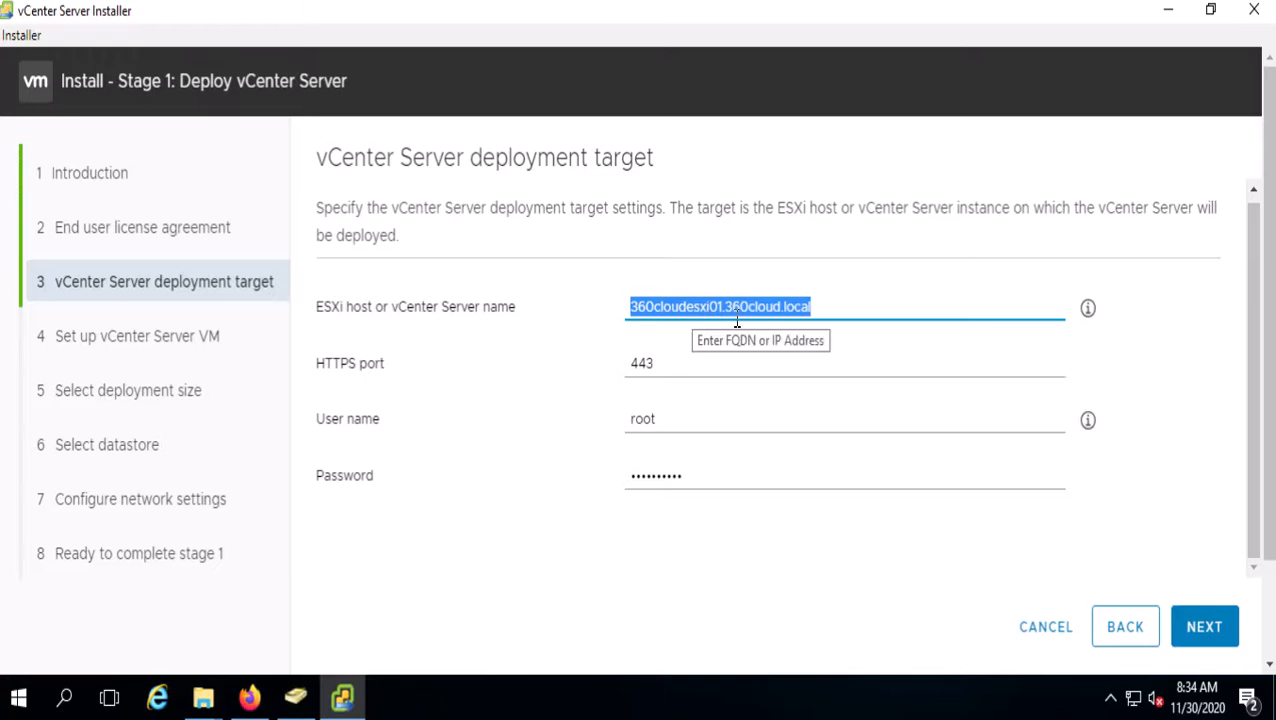
pyautogui.click(1200, 626)
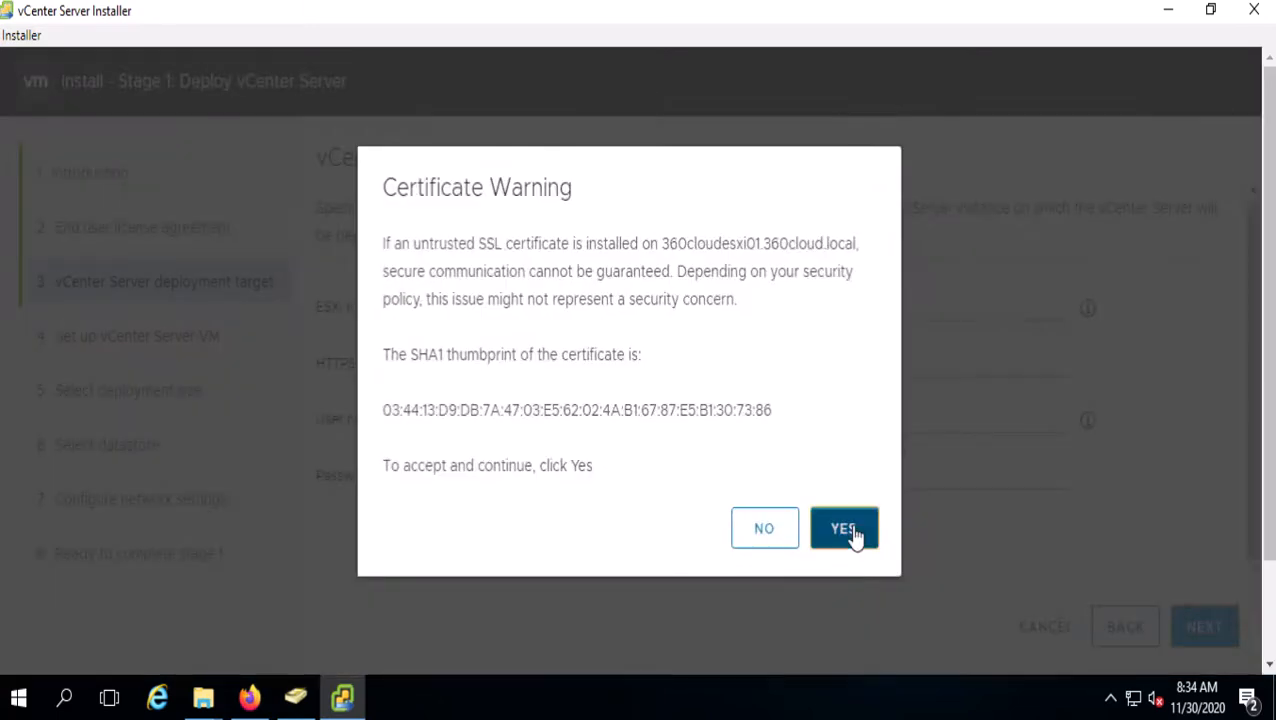
pyautogui.click(845, 530)
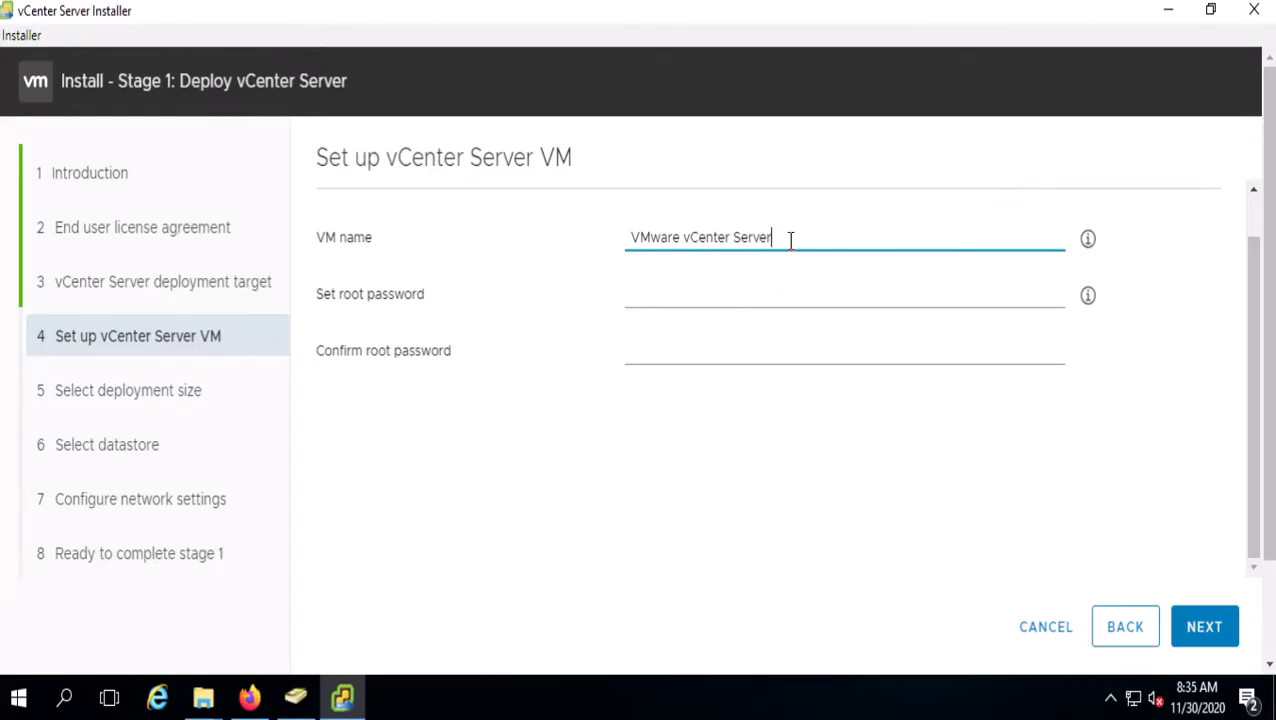
# - Rename the appliance VM to 360cloudvcsa01
pyautogui.moveTo(792, 241); pyautogui.dragTo(497, 248)
pyautogui.write('3')
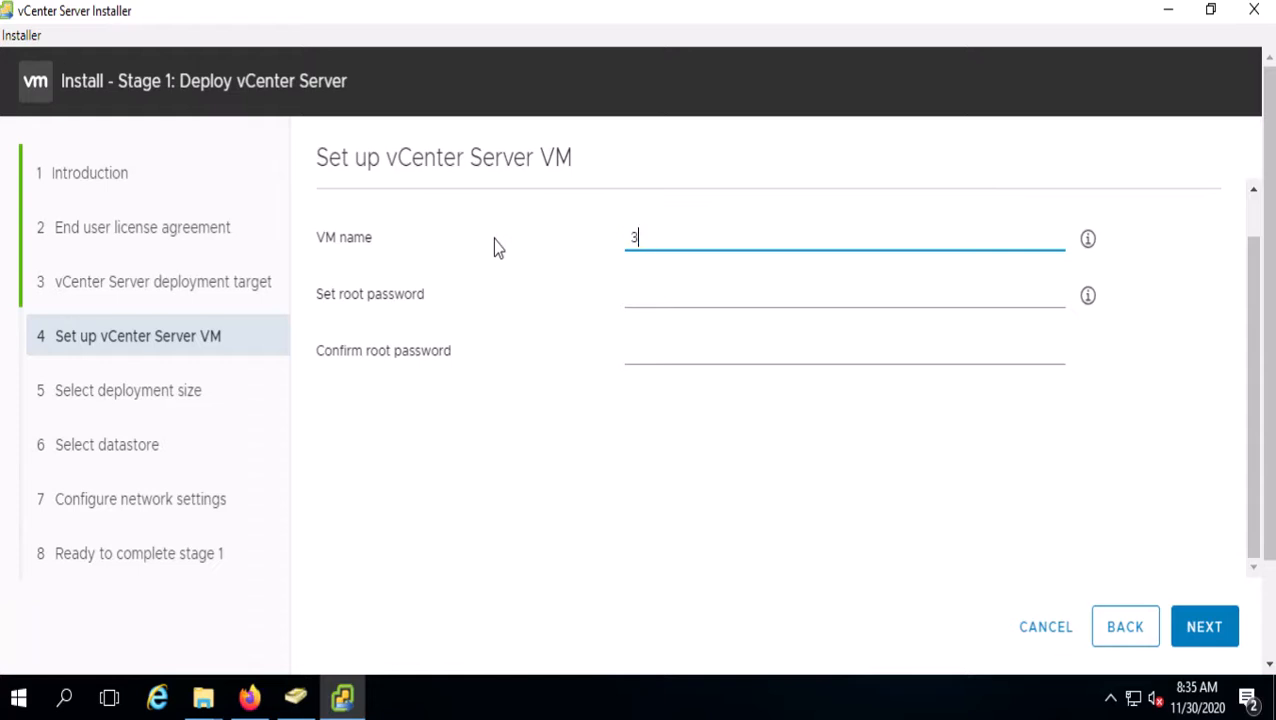
pyautogui.write('60cloudvcsa01')
# - Enter and confirm the appliance root password, then continue to deployment size
pyautogui.click(673, 305)
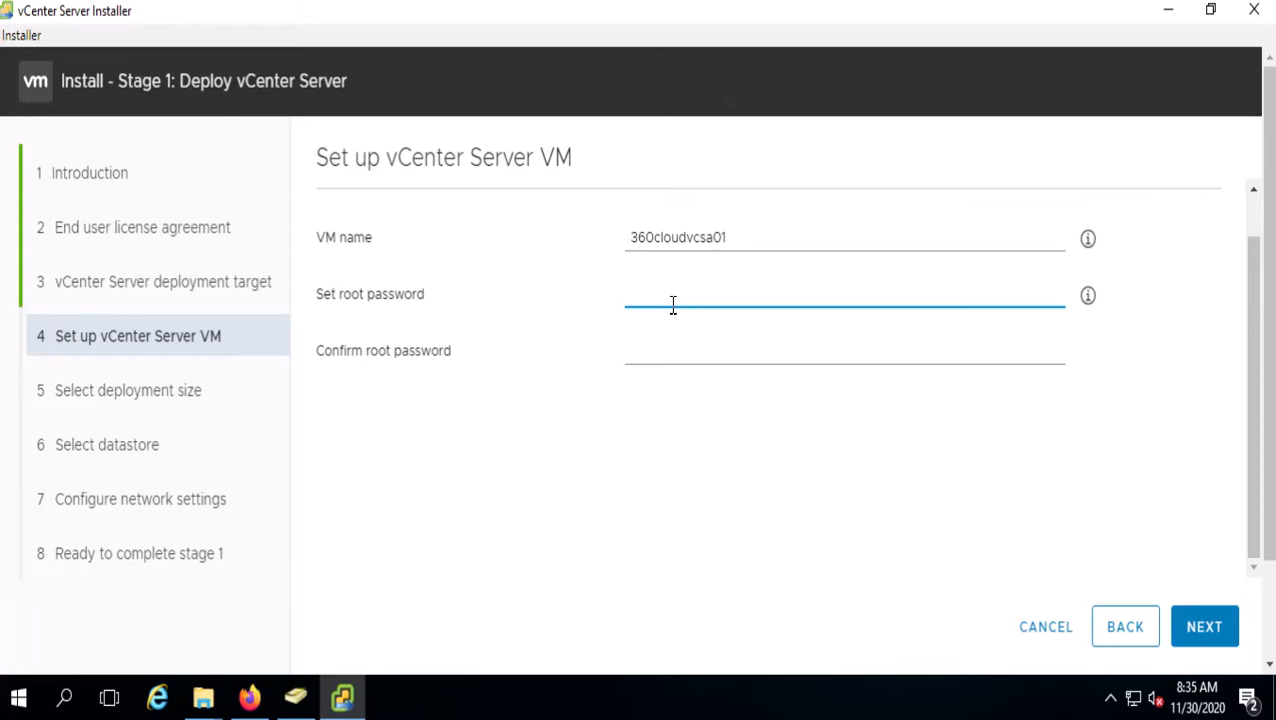
pyautogui.write('*********')
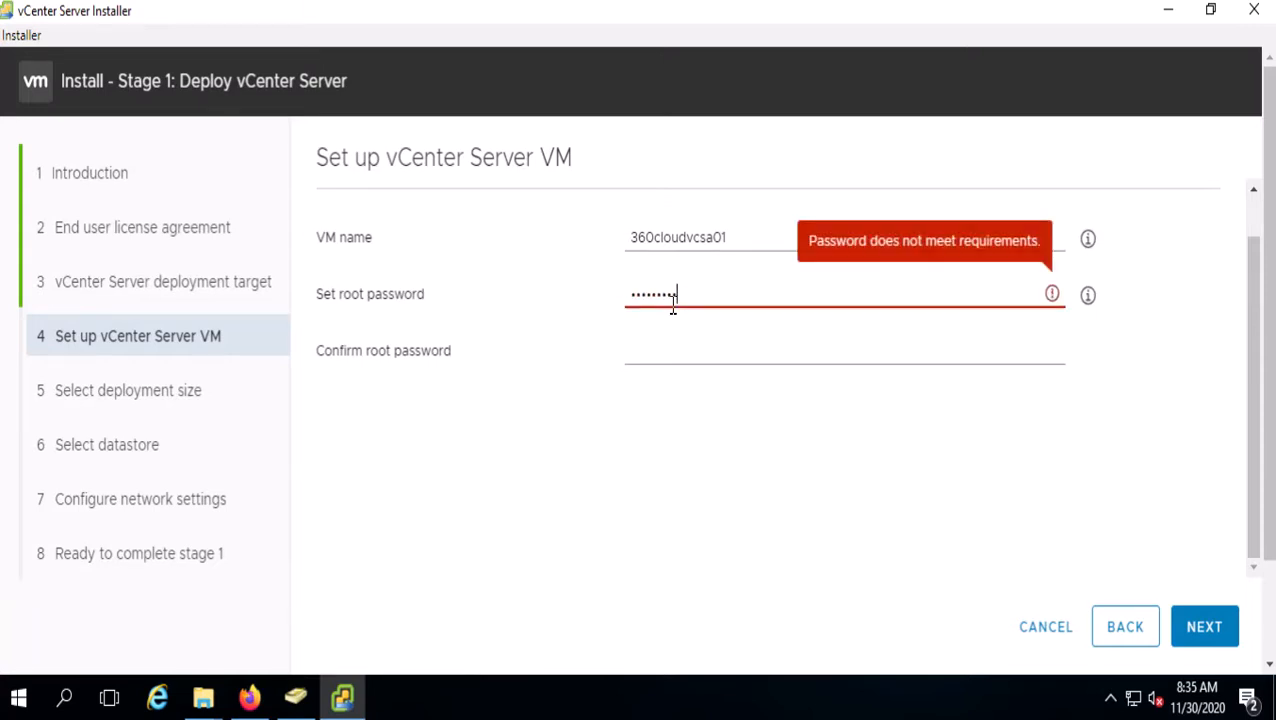
pyautogui.write('*')
pyautogui.press('Tab')
pyautogui.write('**')
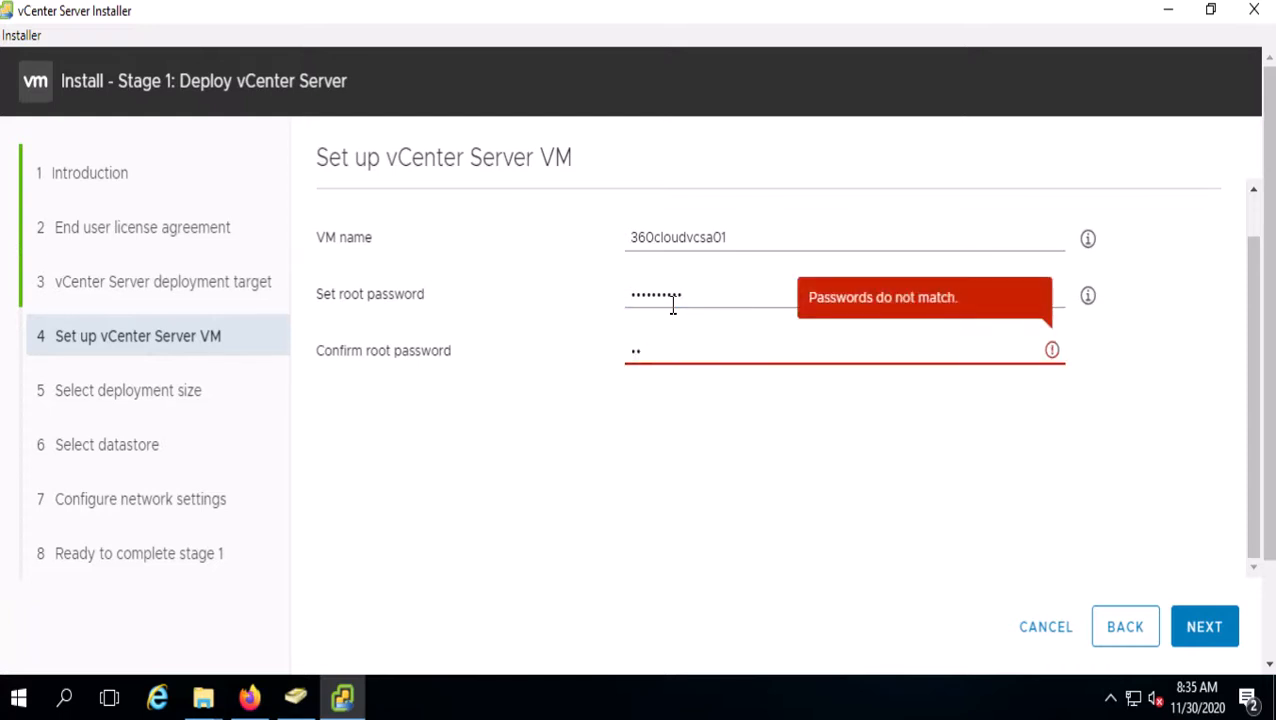
pyautogui.press('capslock')
pyautogui.press('capslock')
pyautogui.press('BackSpace')
pyautogui.write('••••••••••')
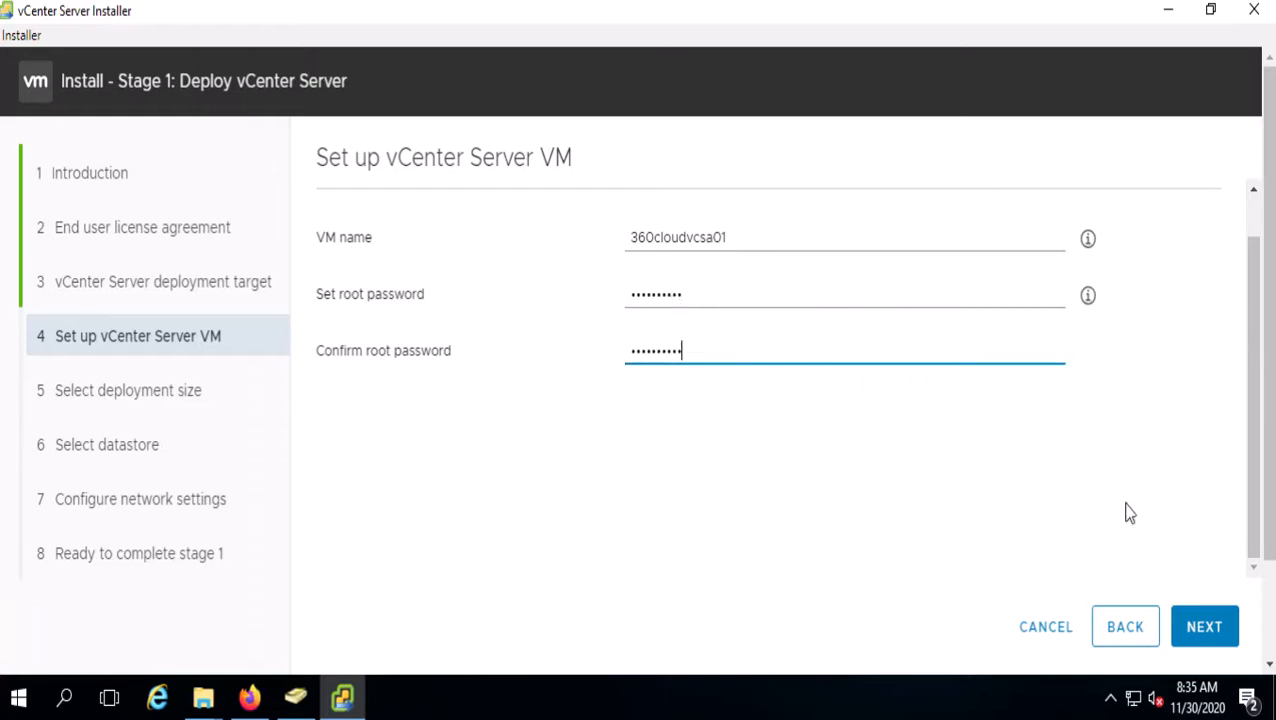
pyautogui.click(1203, 640)
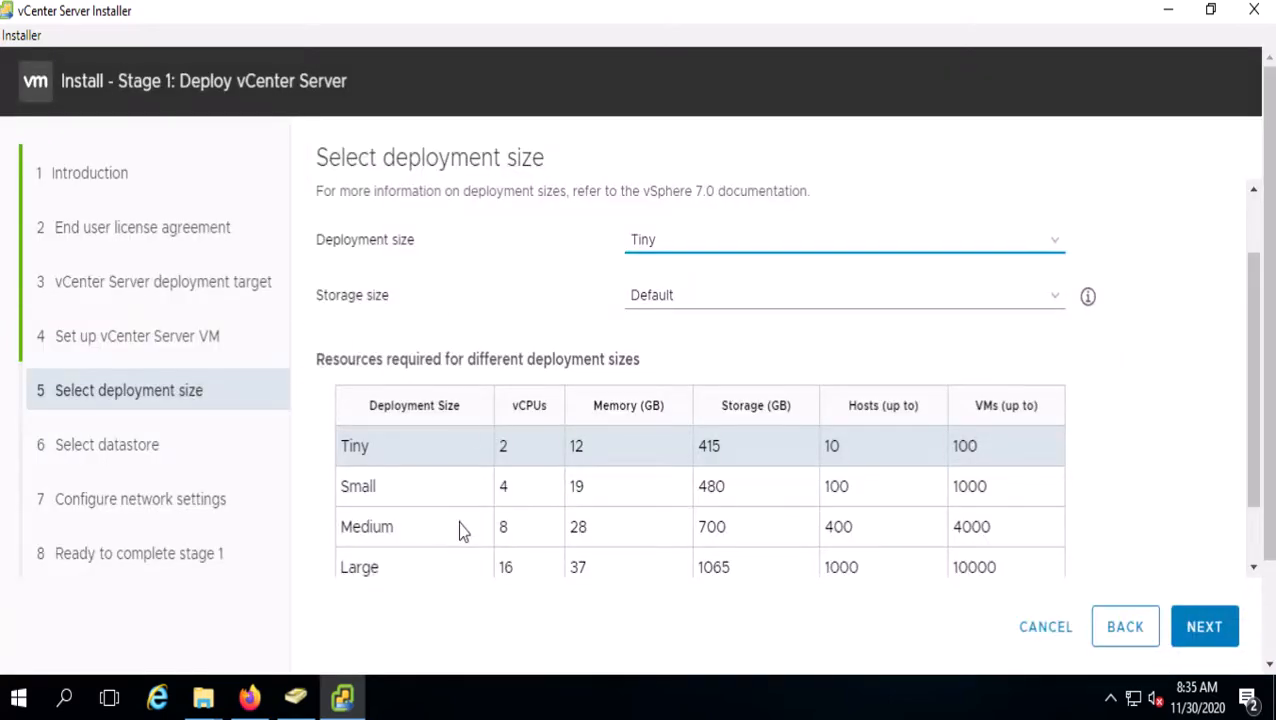
# - Review the Tiny deployment size error: the host has 4 GB memory, but 12 GB is required
pyautogui.scroll(-1, 460, 528)
pyautogui.scroll(2, 465, 525)
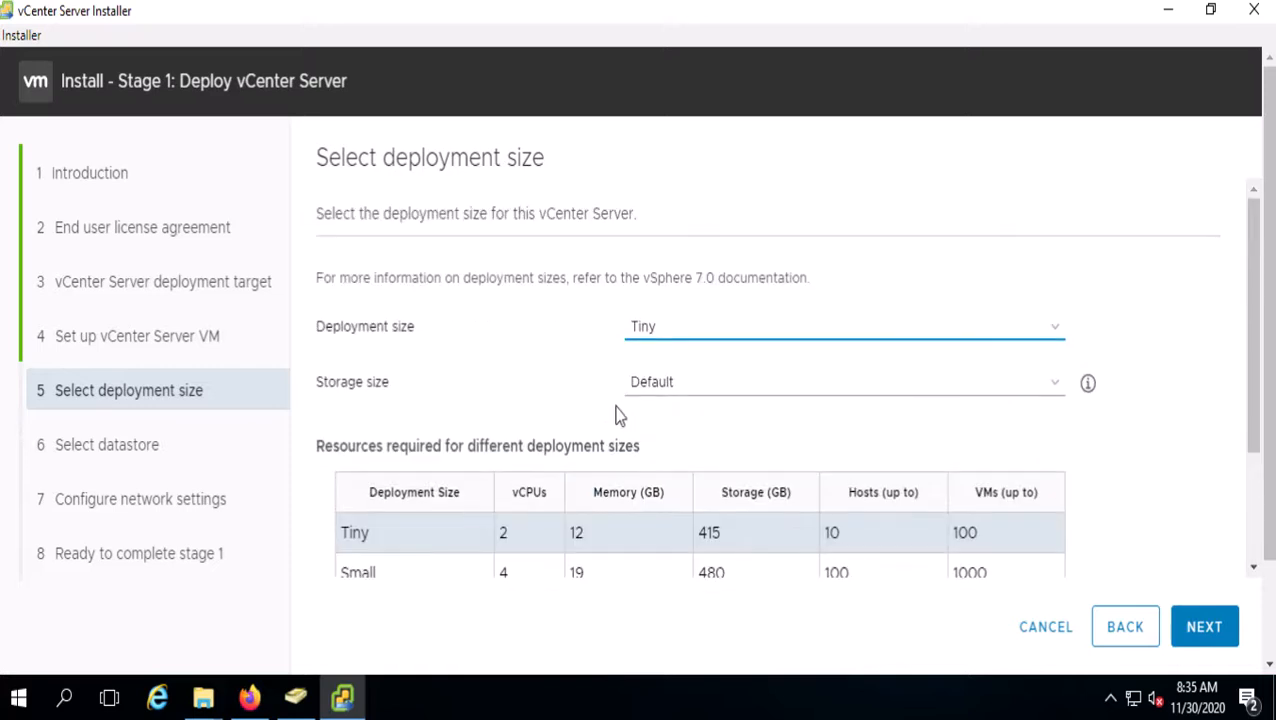
pyautogui.scroll(-2, 446, 541)
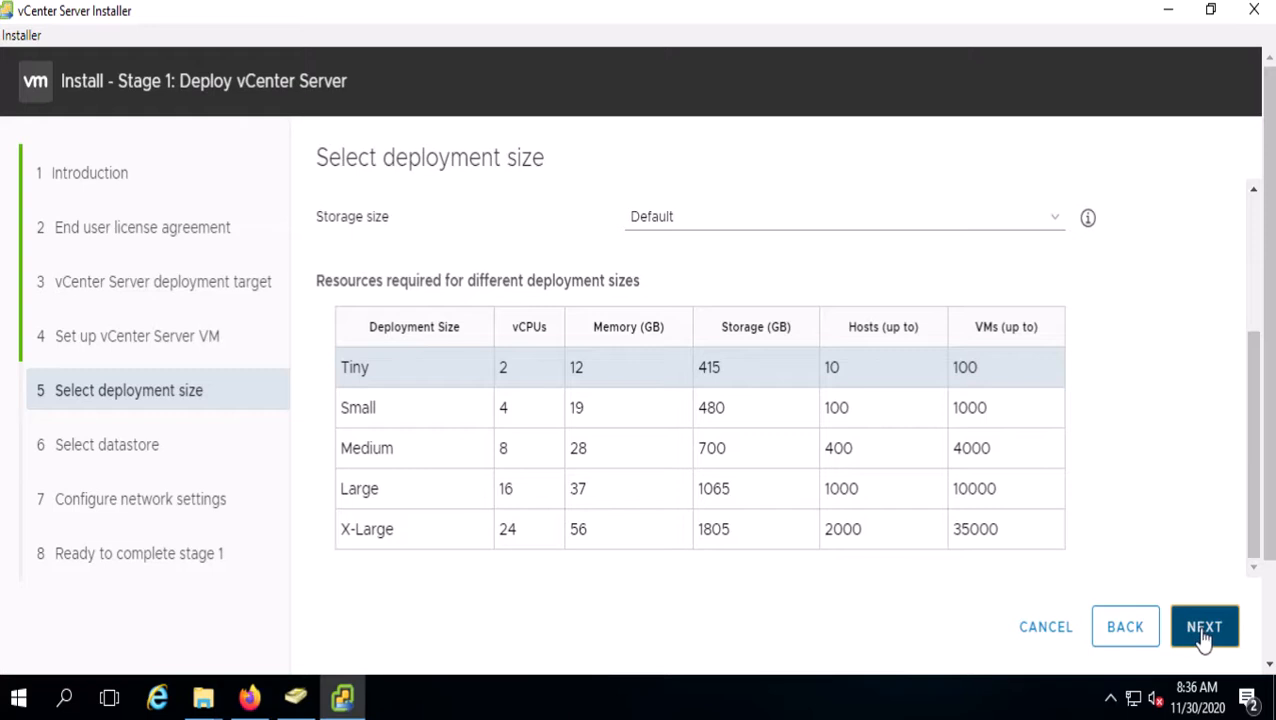
pyautogui.scroll(2, 727, 538)
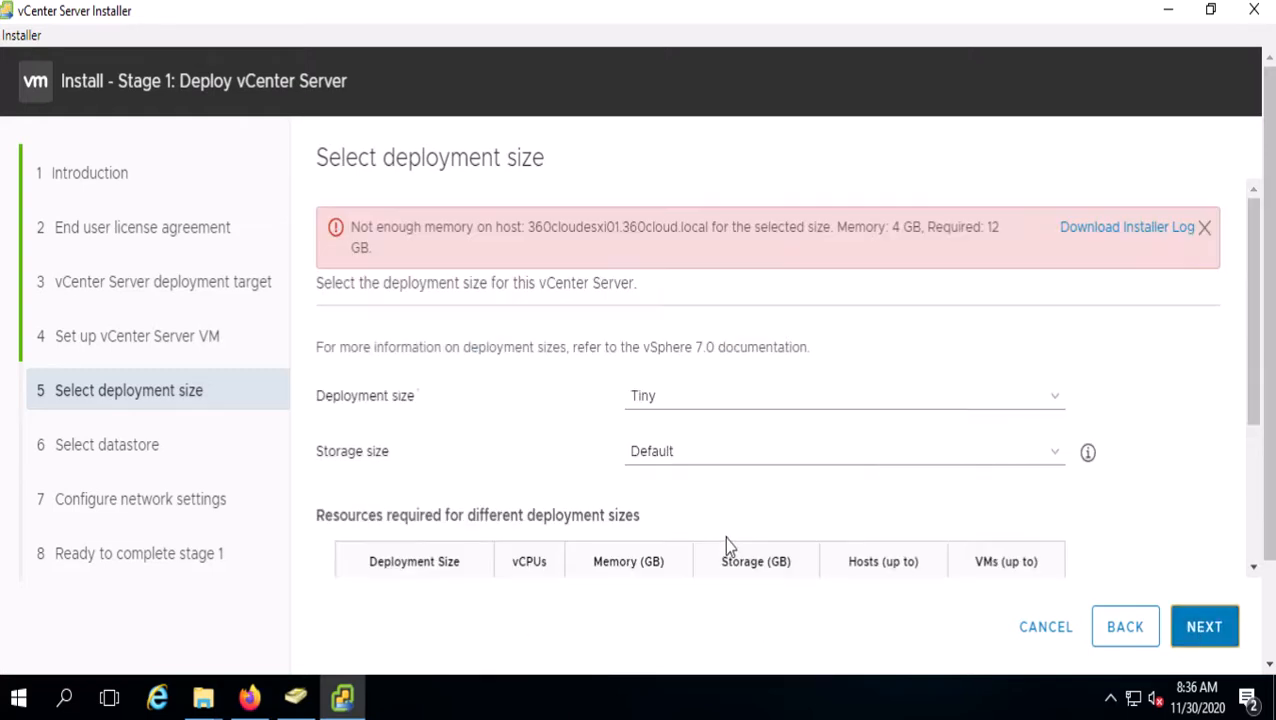
pyautogui.scroll(-1, 510, 249)
pyautogui.scroll(1, 509, 252)
pyautogui.scroll(-2, 820, 319)
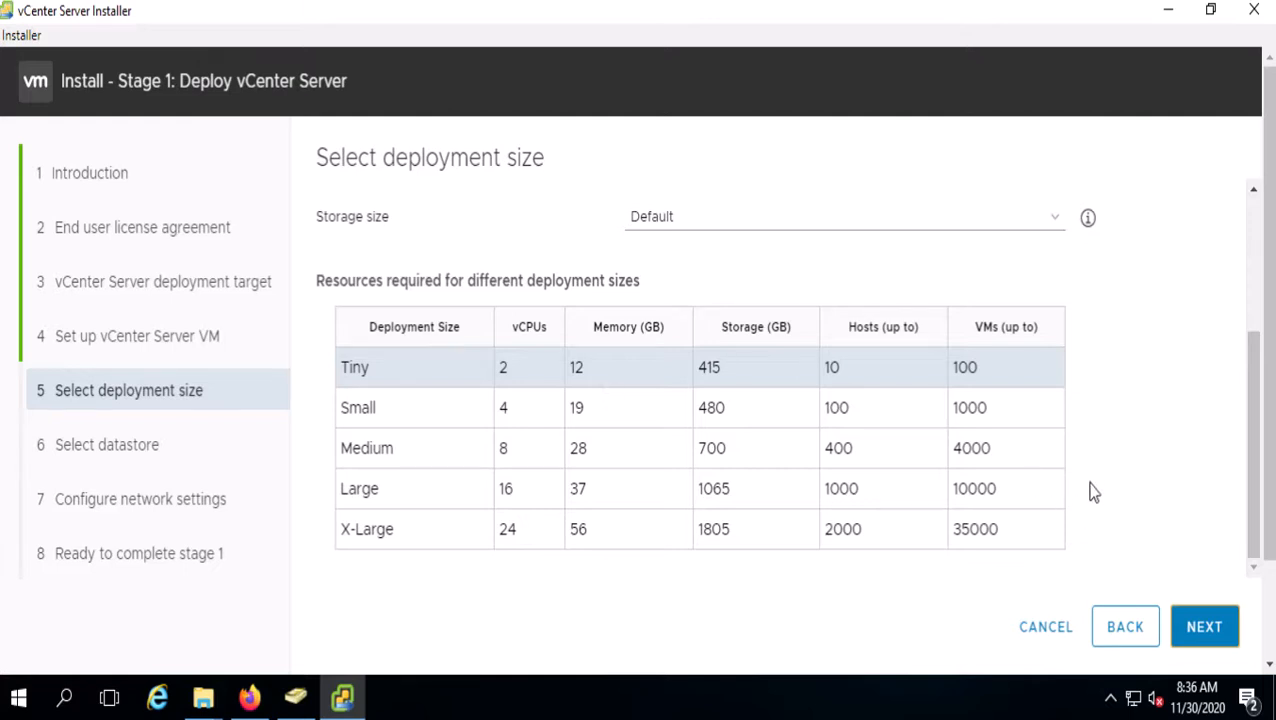
pyautogui.moveTo(632, 12)
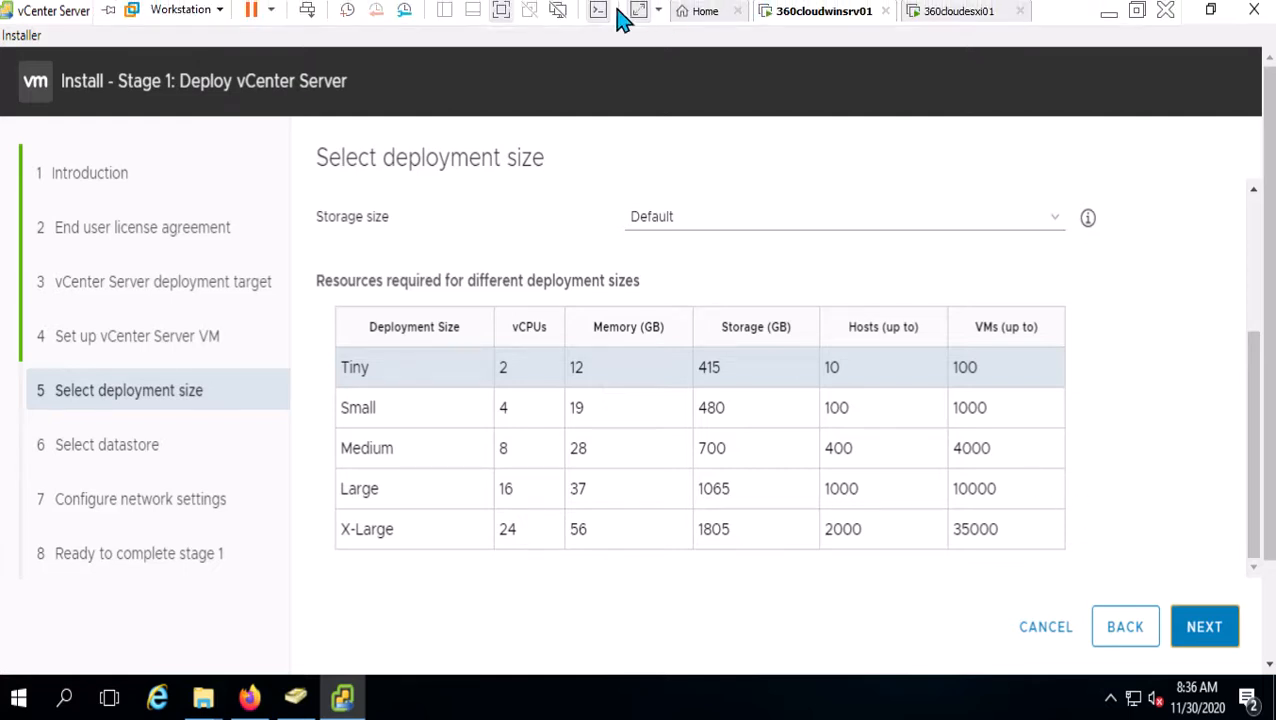
# - Leave full screen and view the 360cloudesxi01 VM's settings without changing anything
pyautogui.click(502, 12)
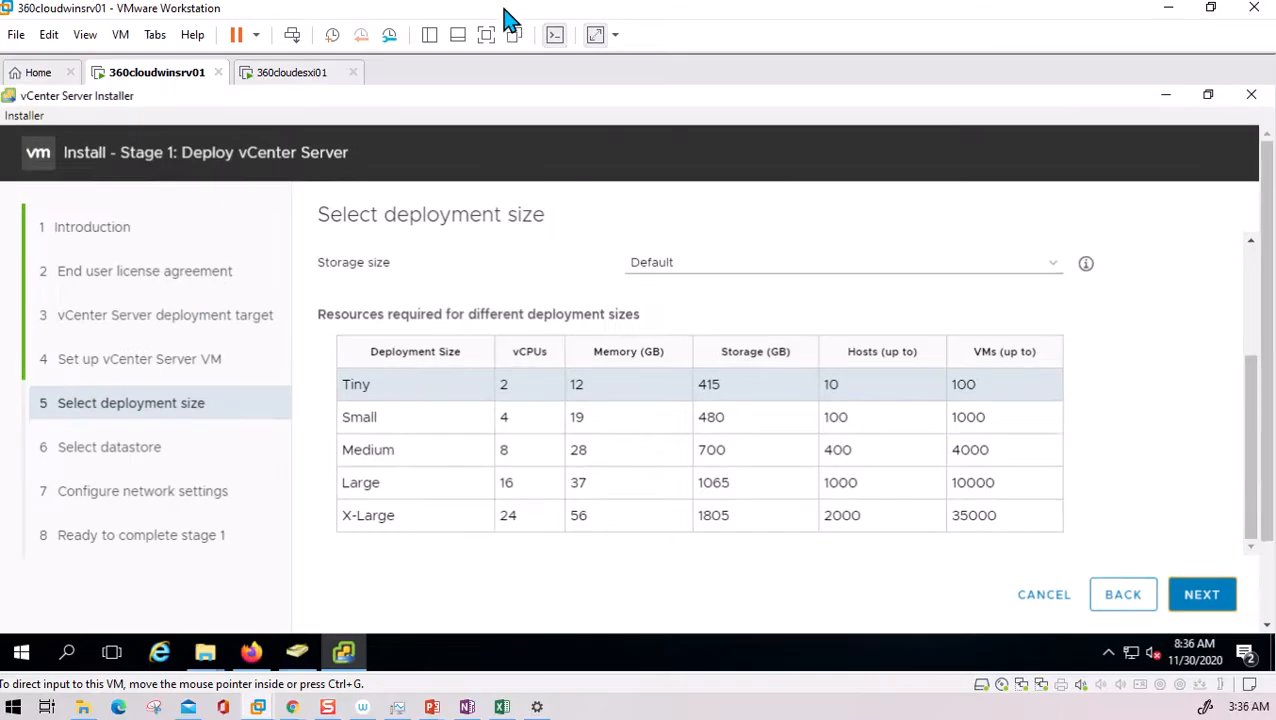
pyautogui.click(296, 76)
pyautogui.rightClick(300, 79)
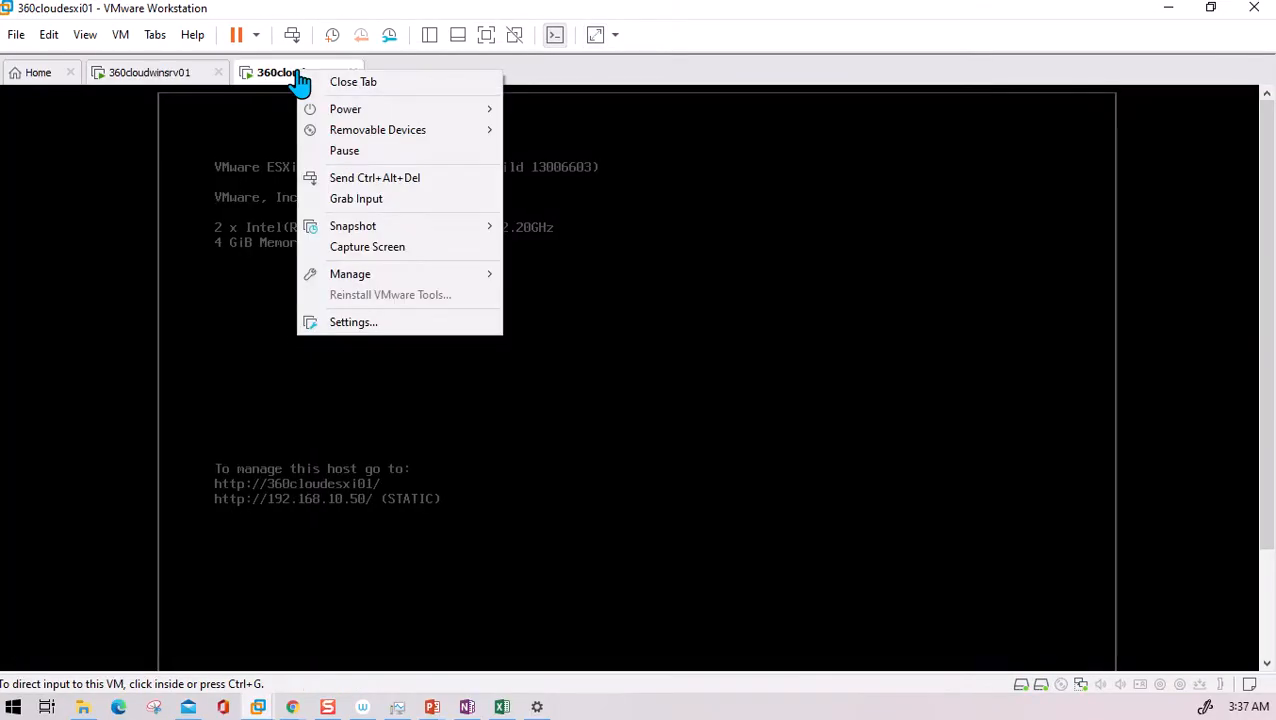
pyautogui.click(374, 324)
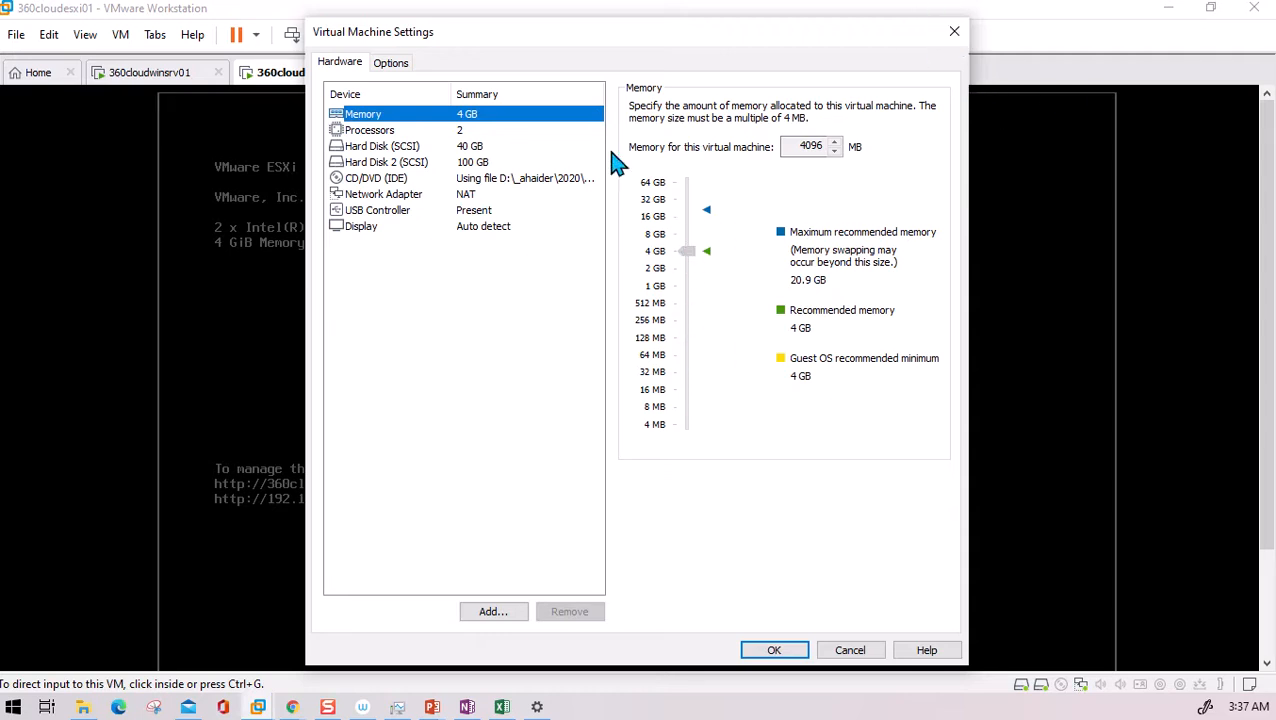
pyautogui.click(955, 33)
# - Power off the 360cloudesxi01 virtual machine from its tab's Power menu
pyautogui.rightClick(310, 74)
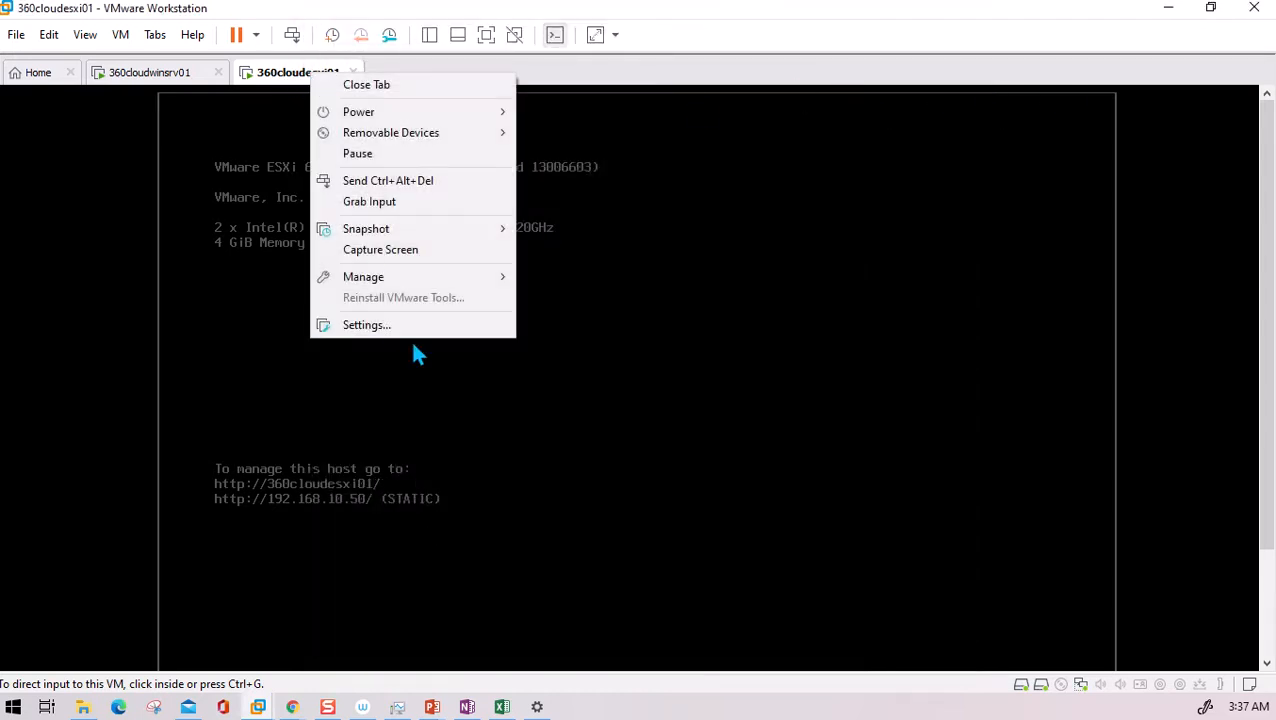
pyautogui.moveTo(418, 116)
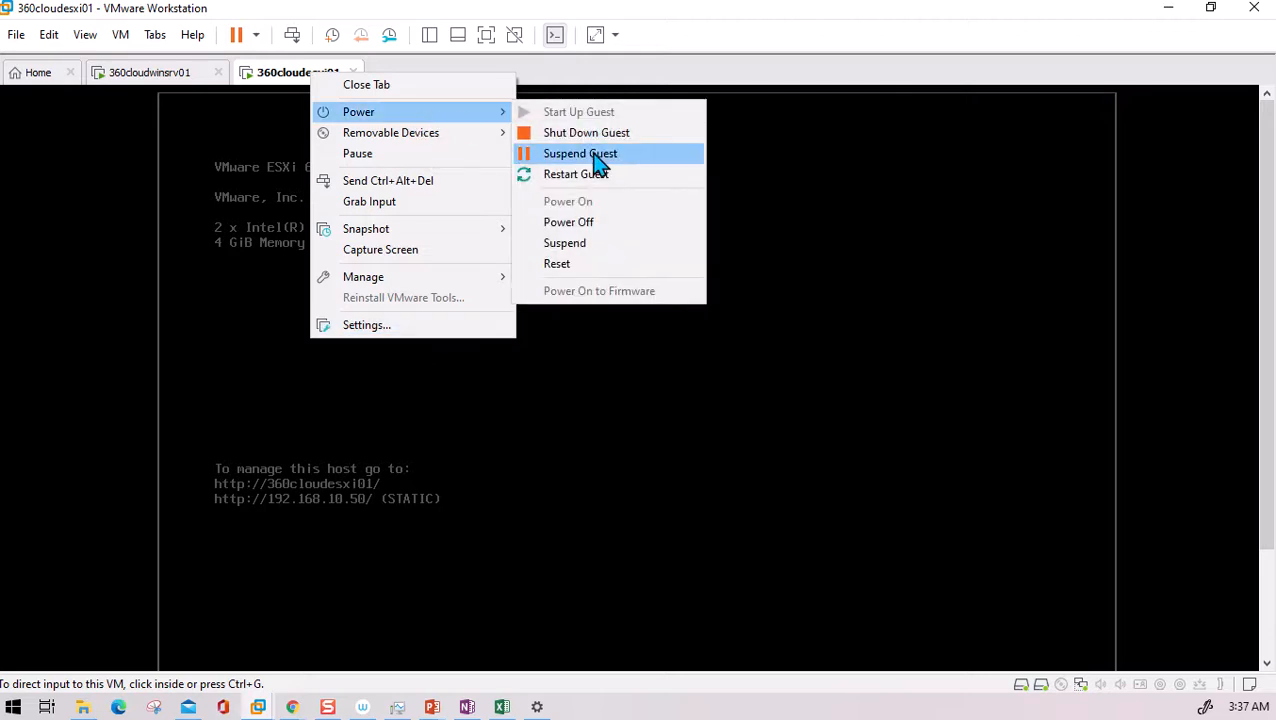
pyautogui.click(594, 224)
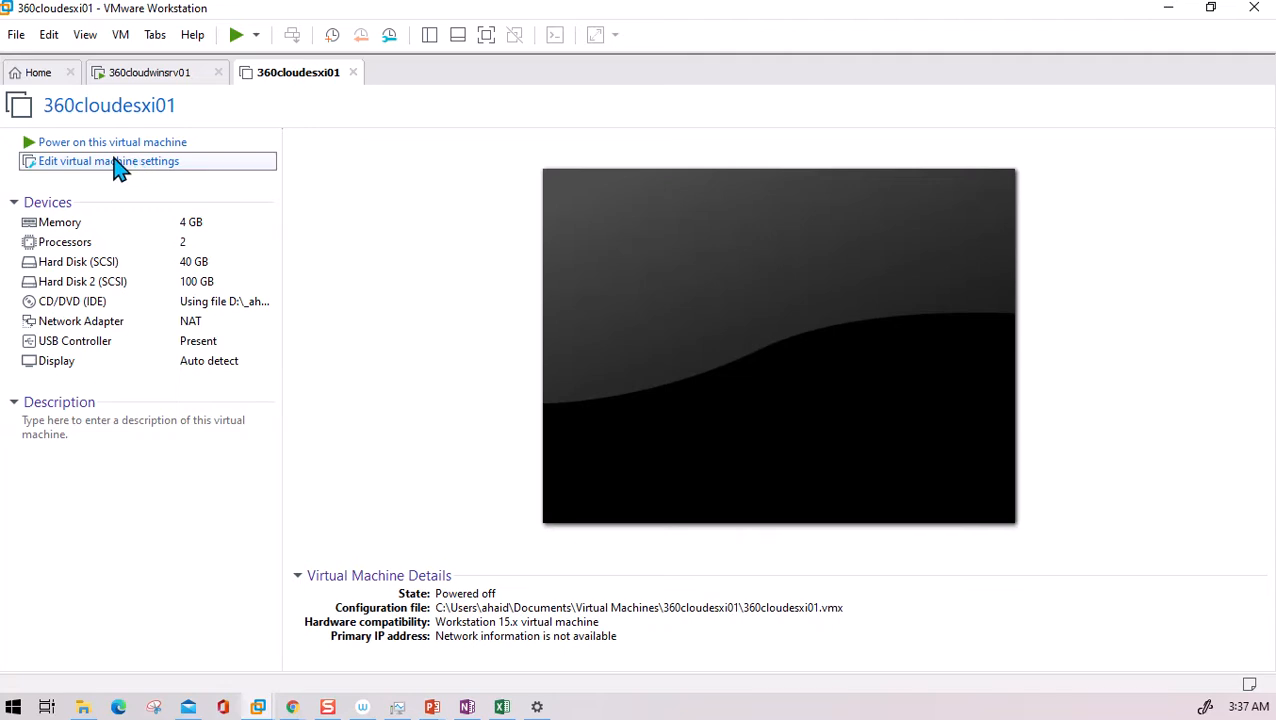
# - Set the 360cloudesxi01 VM's memory from 4 GB to 14264 MB and power it on
pyautogui.click(102, 167)
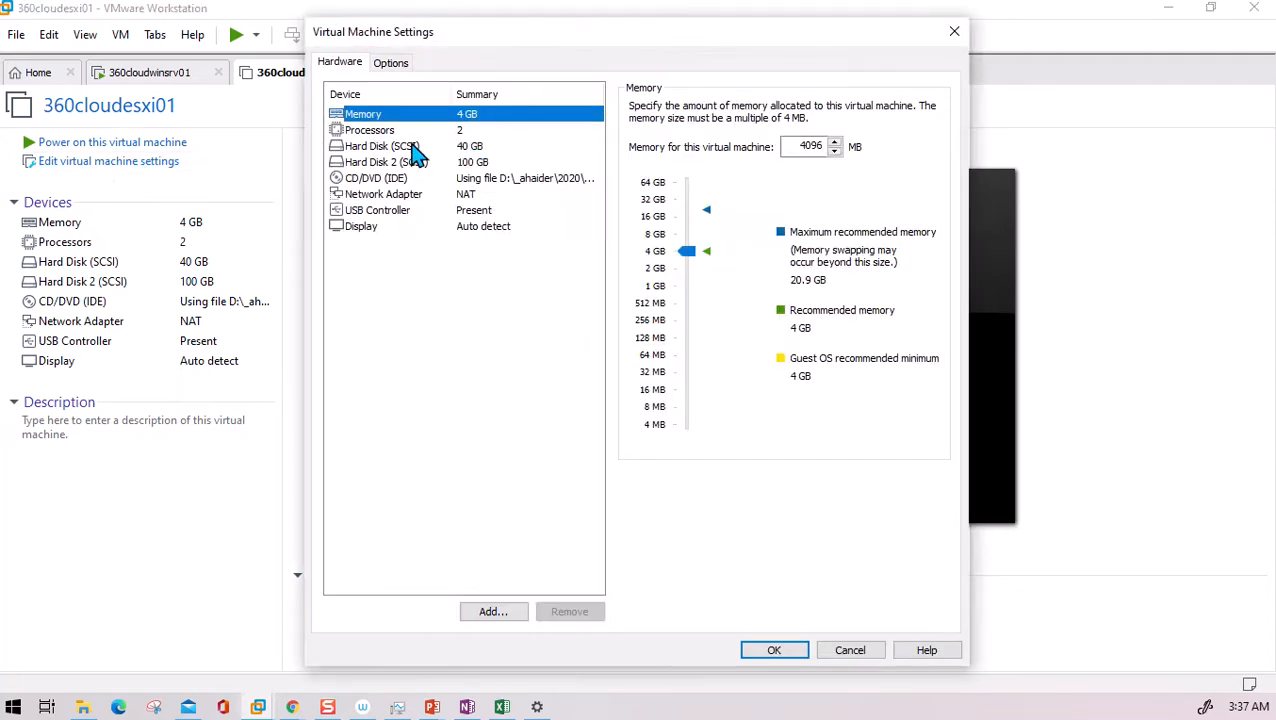
pyautogui.moveTo(686, 251); pyautogui.dragTo(690, 221)
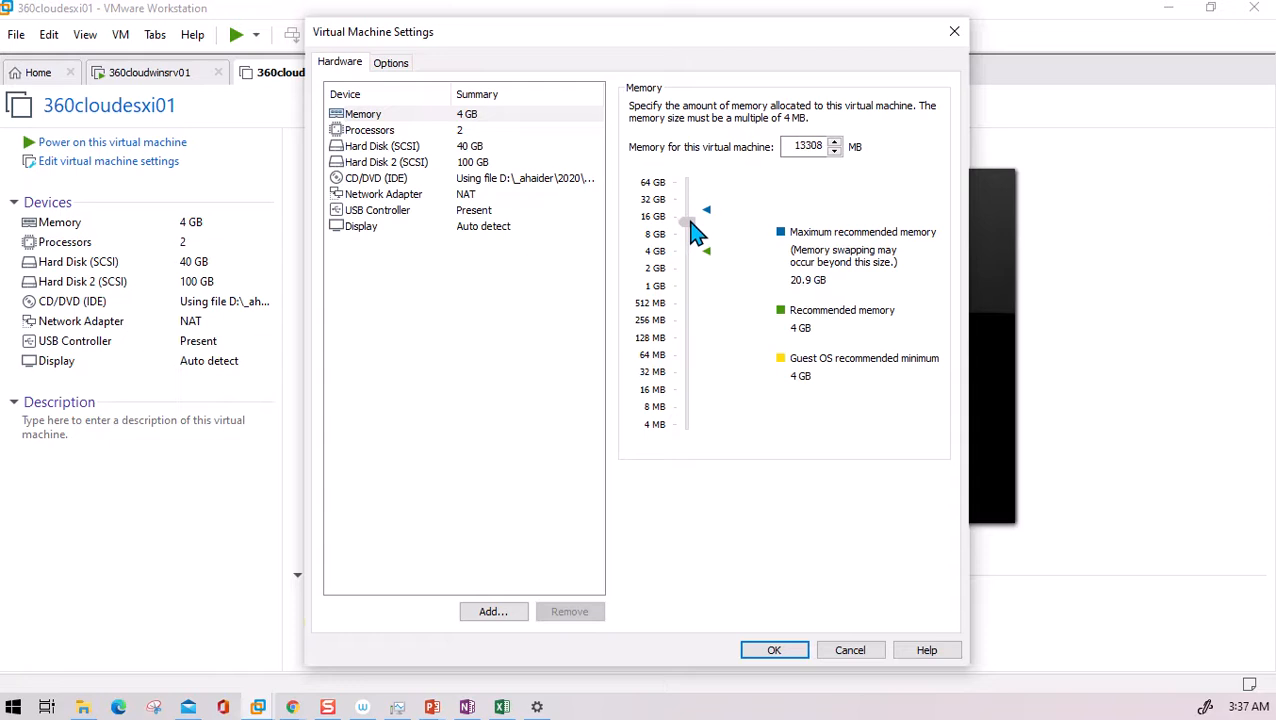
pyautogui.moveTo(690, 221); pyautogui.dragTo(690, 219)
pyautogui.moveTo(697, 230); pyautogui.dragTo(700, 229)
pyautogui.click(781, 650)
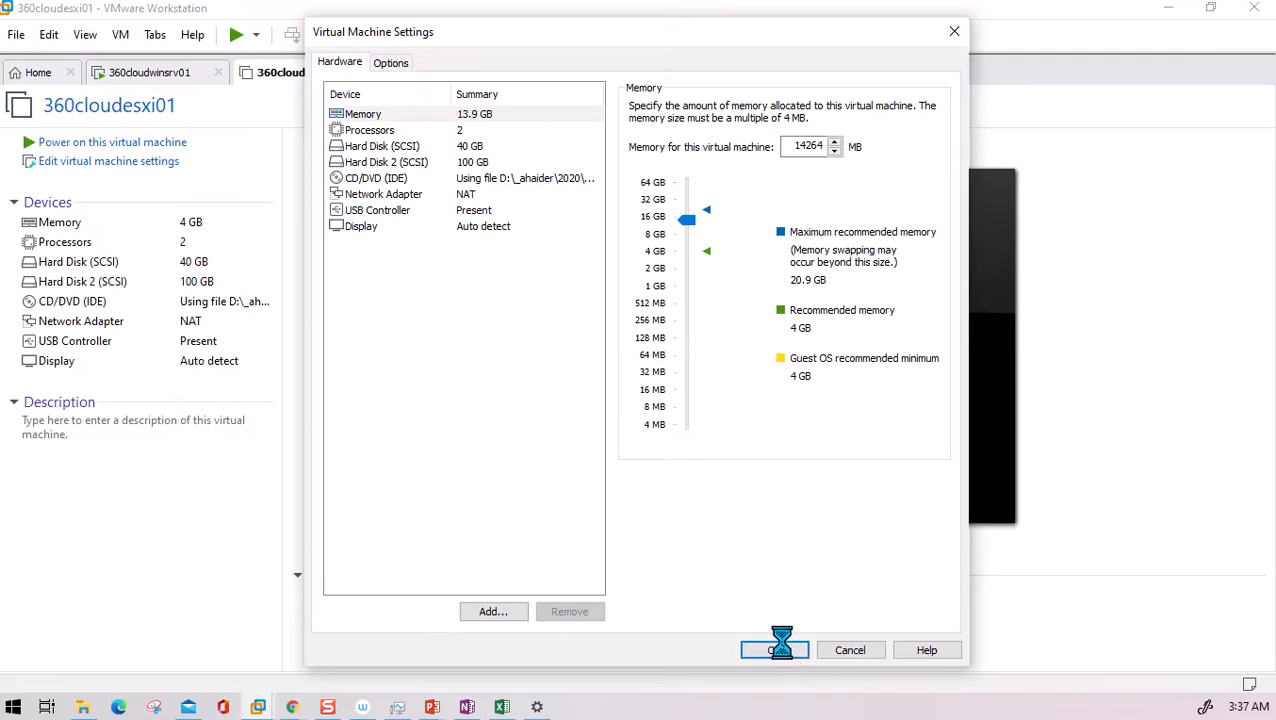
pyautogui.click(152, 143)
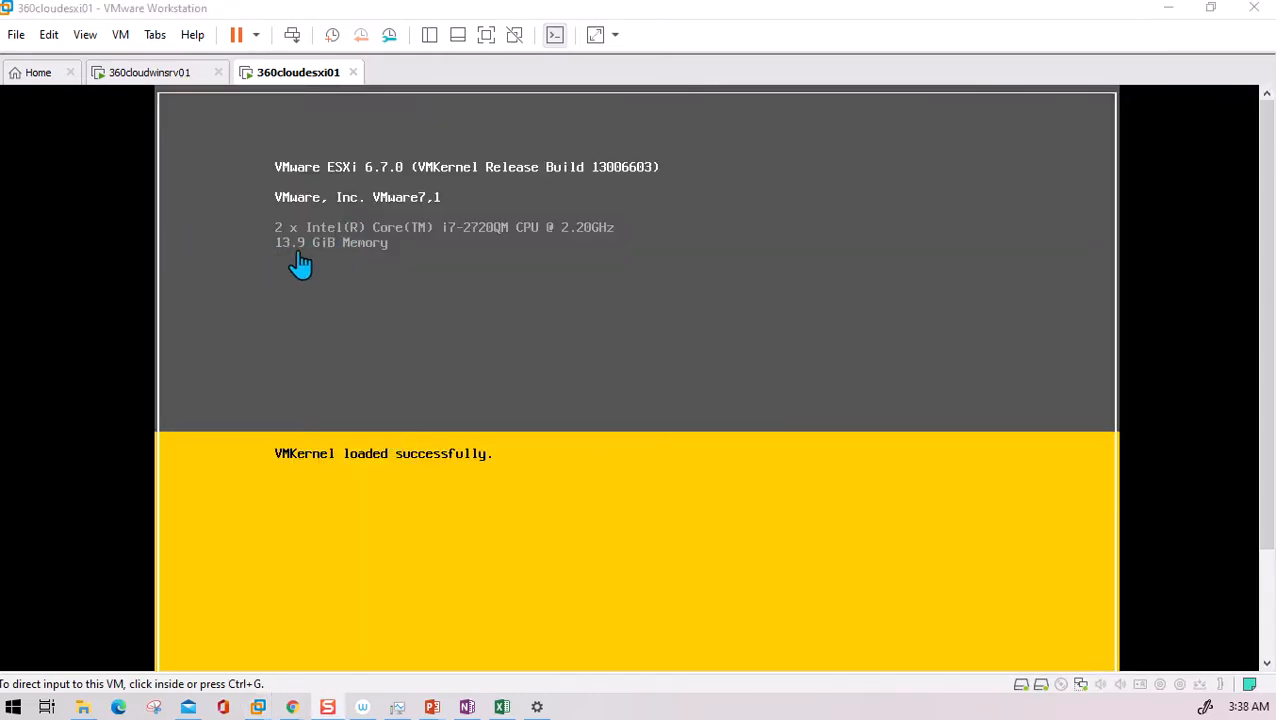
# - Check the 360cloudesxi01 boot, then retry NEXT in the installer on 360cloudwinsrv01
pyautogui.click(160, 72)
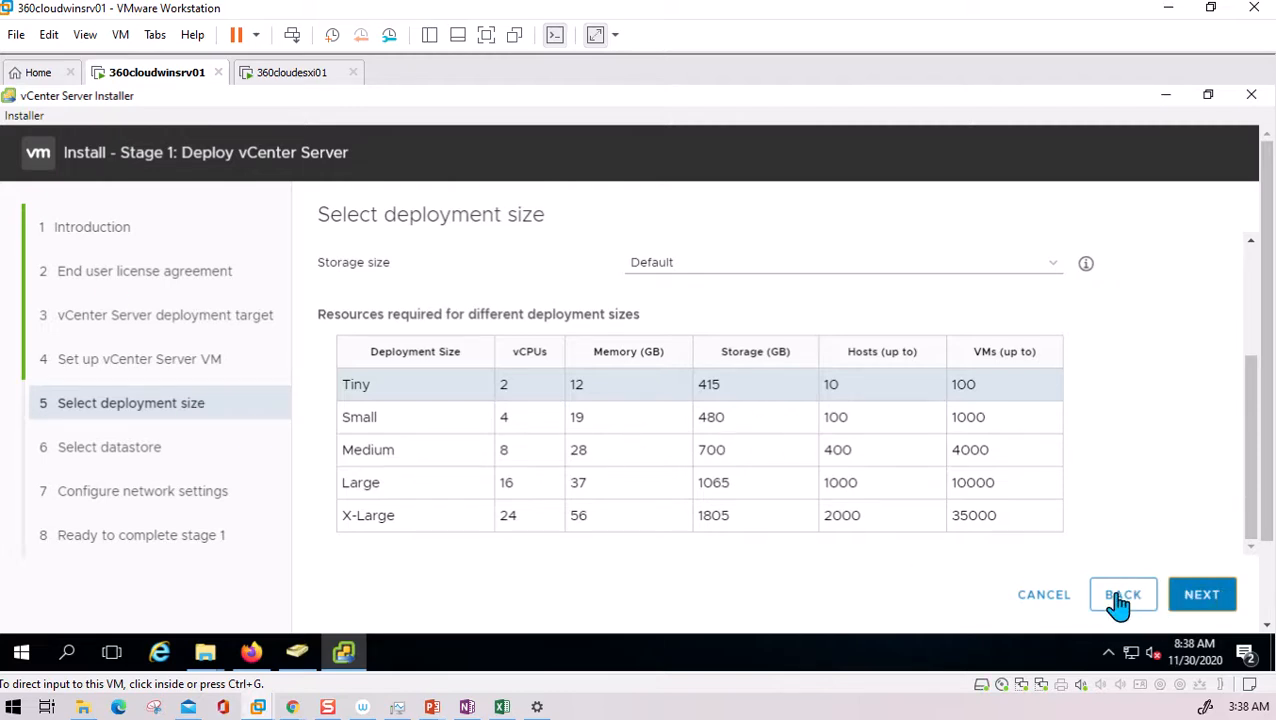
pyautogui.click(290, 74)
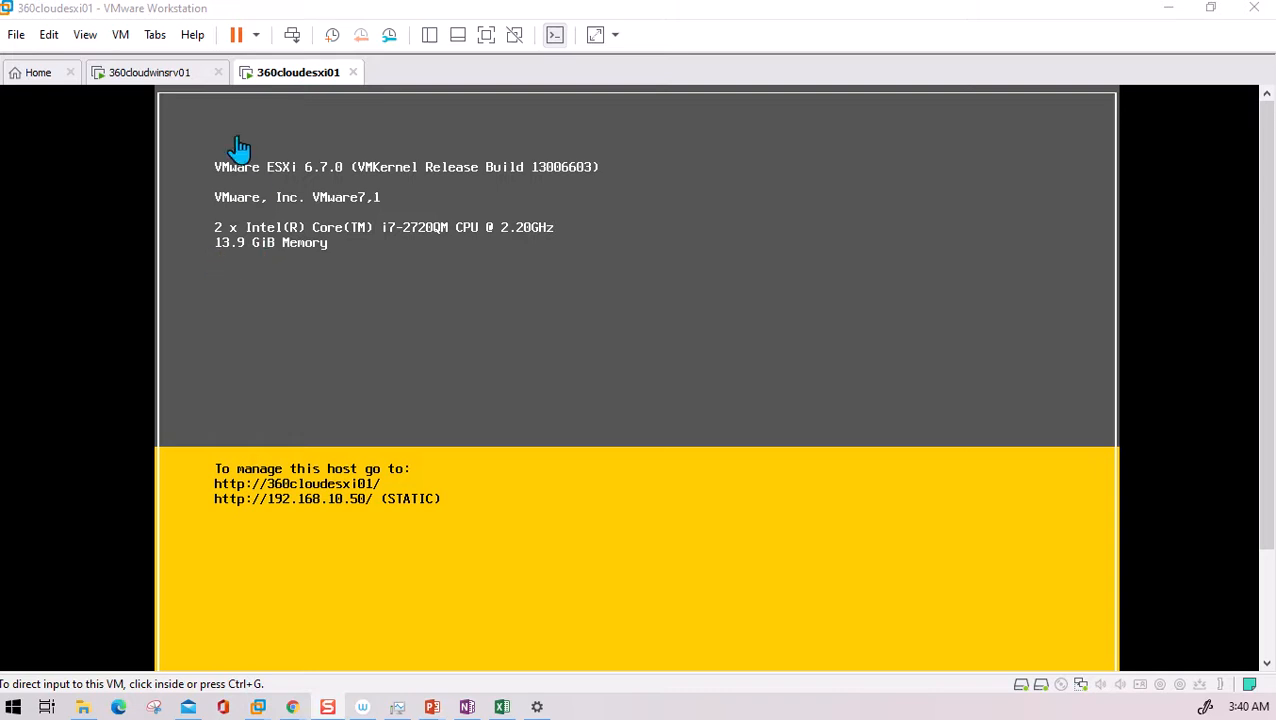
pyautogui.click(150, 74)
pyautogui.click(1199, 600)
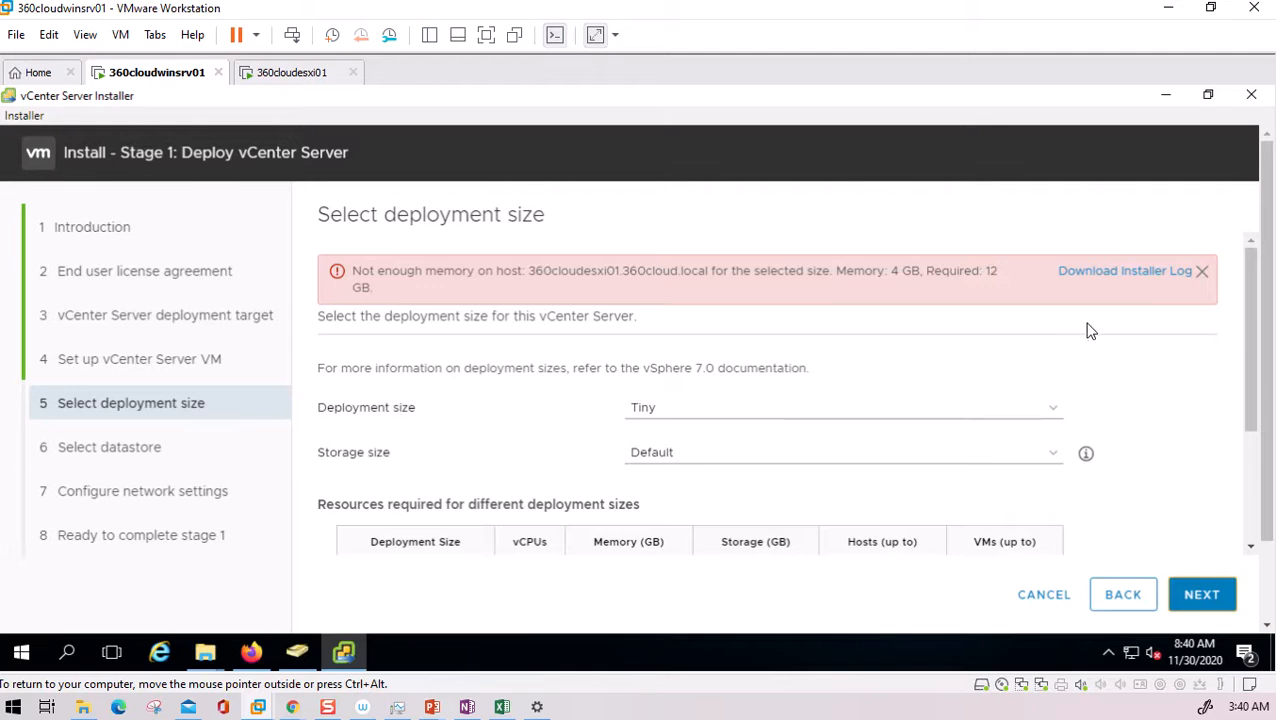
# - Dismiss the memory error, re-submit the ESXi host, accept its certificate, and advance to Select datastore
pyautogui.click(1203, 275)
pyautogui.click(1204, 600)
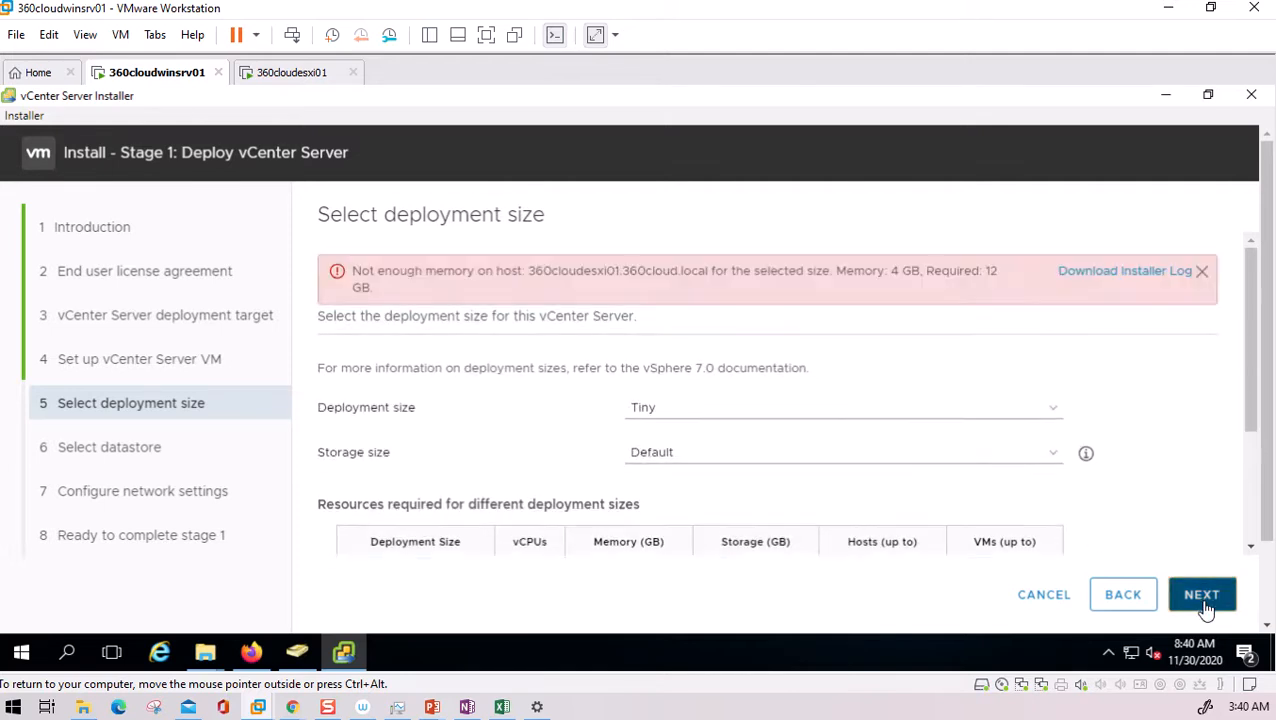
pyautogui.click(1116, 598)
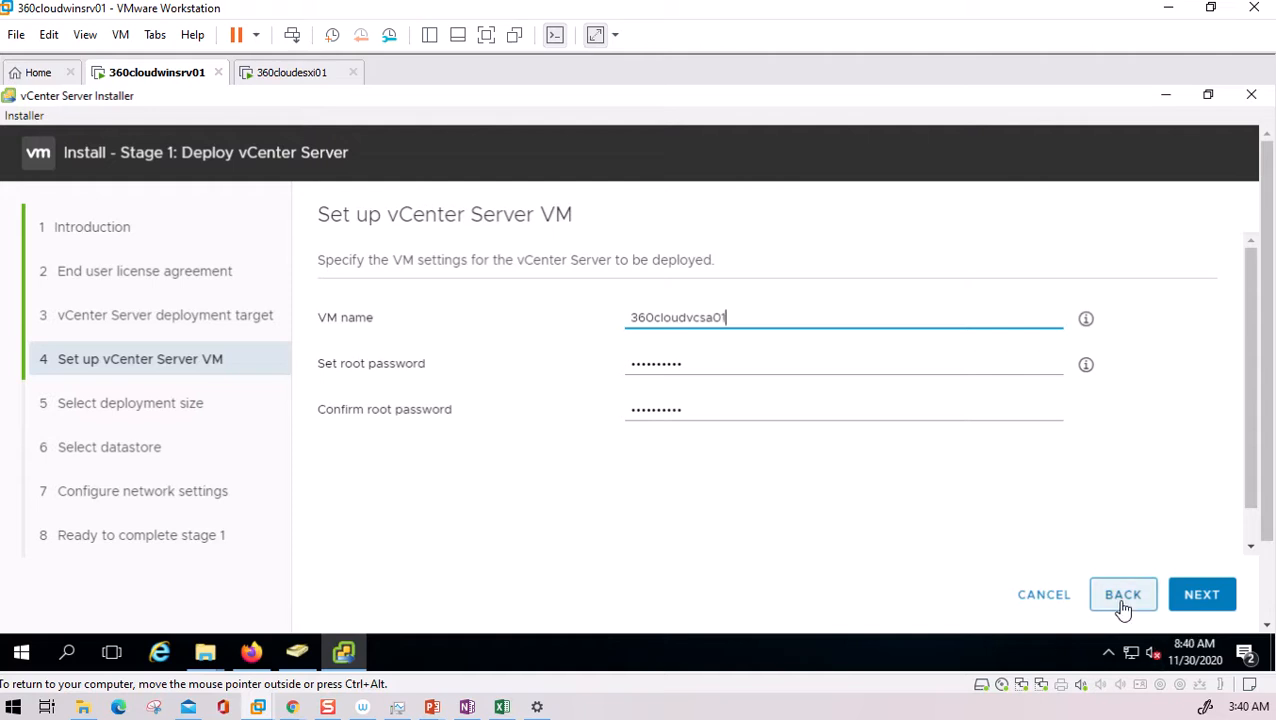
pyautogui.click(1124, 605)
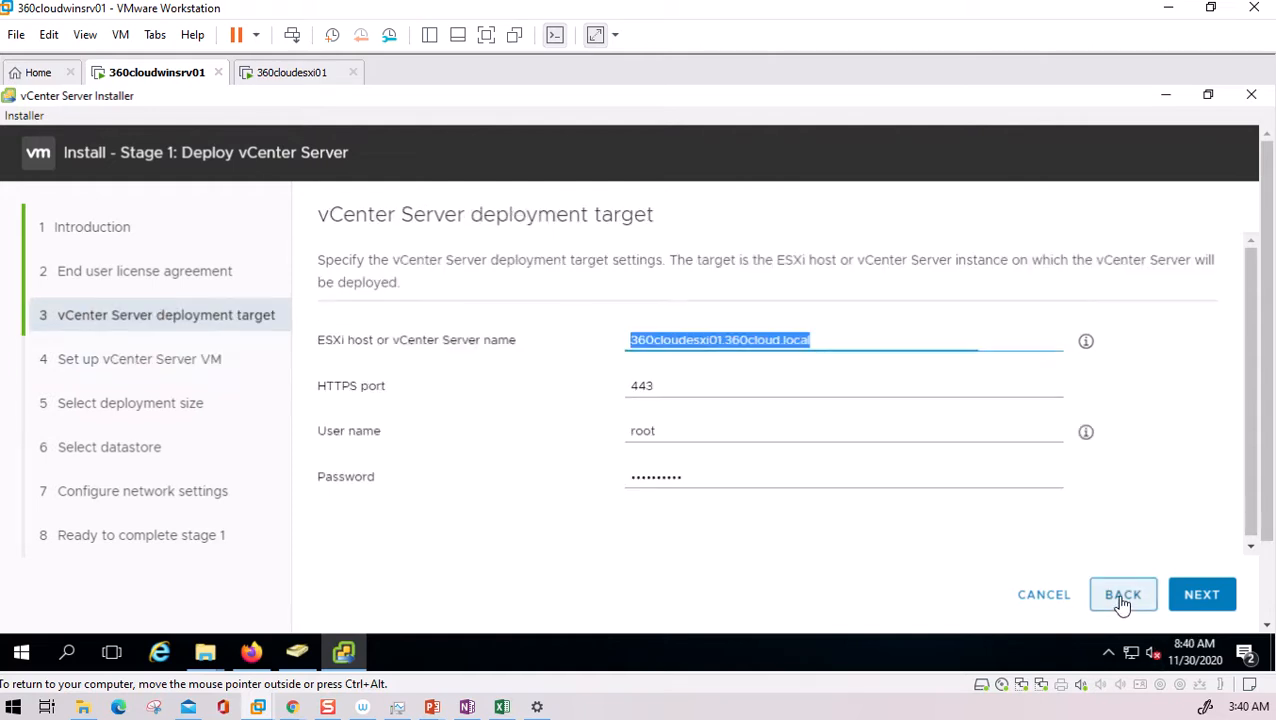
pyautogui.click(1203, 598)
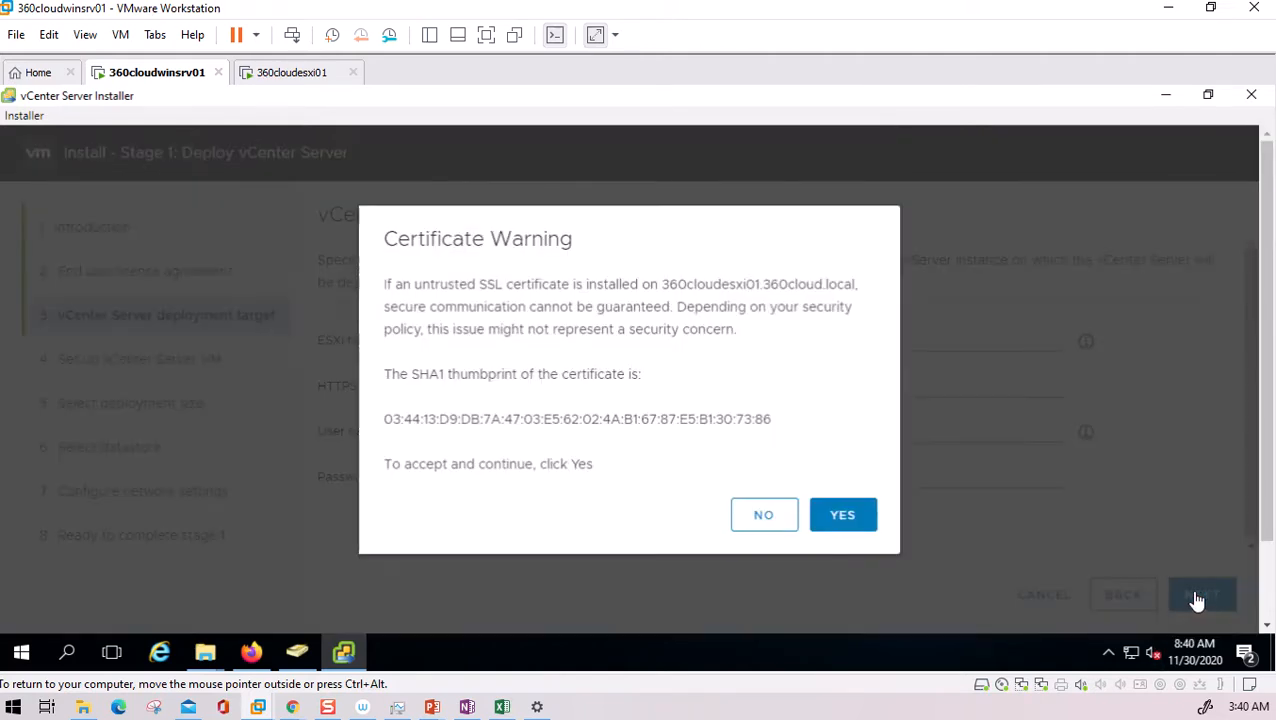
pyautogui.click(855, 517)
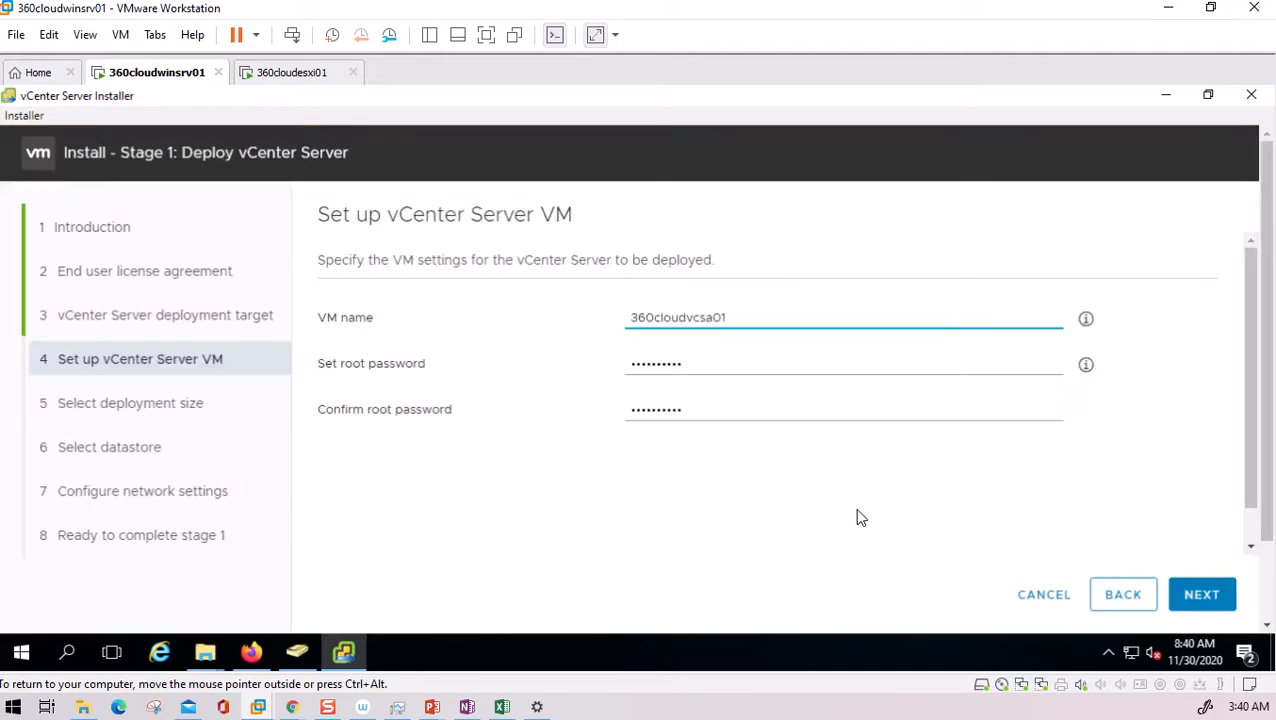
pyautogui.click(1195, 602)
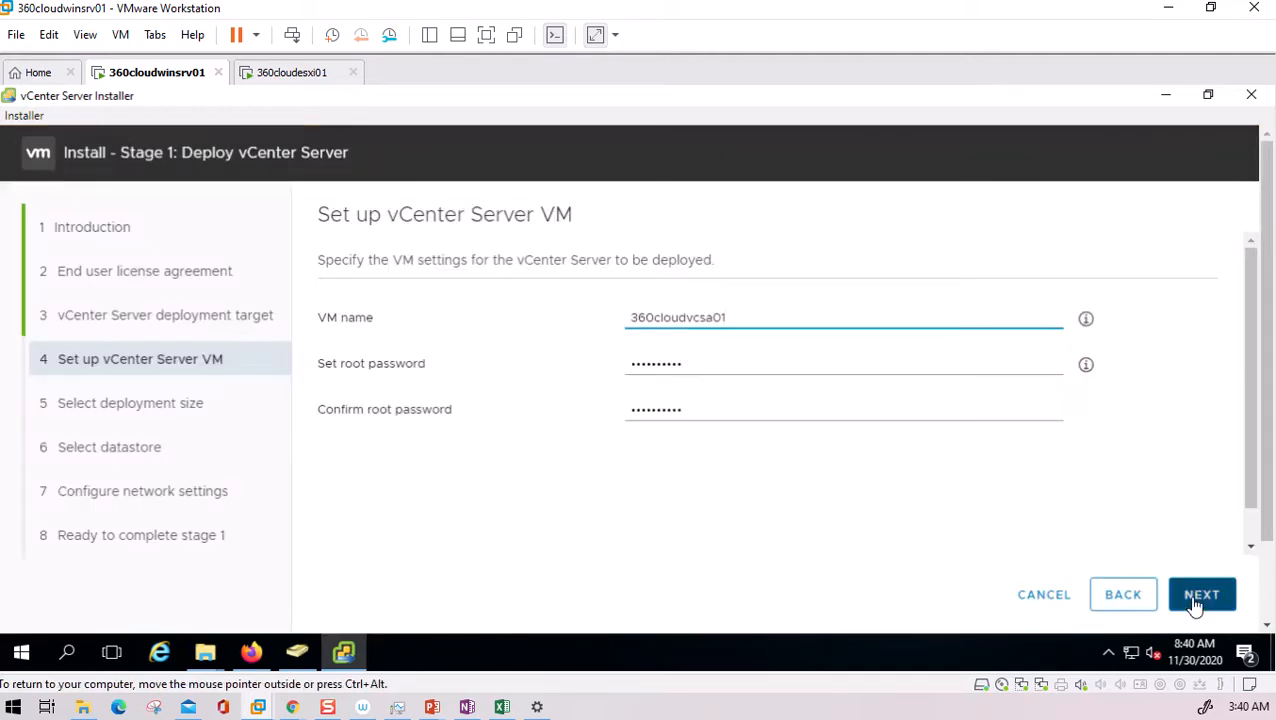
pyautogui.click(1208, 600)
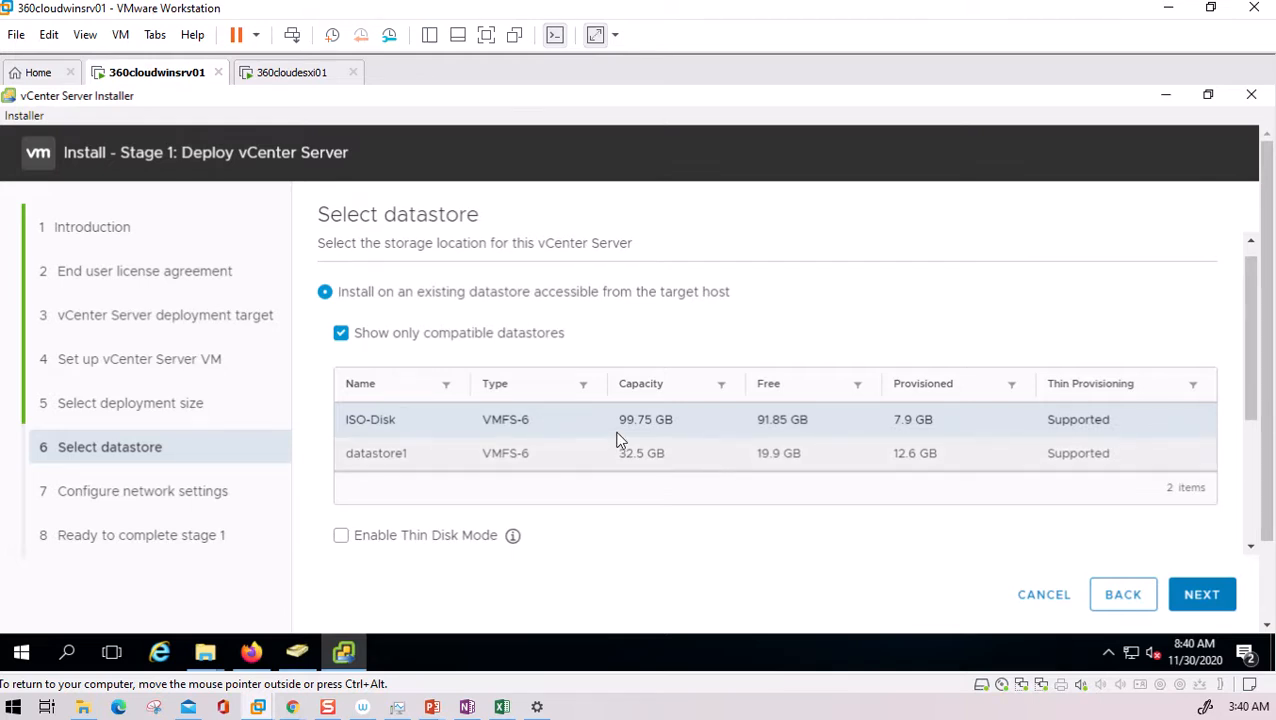
# - Revisit the deployment size, enable thin disk mode, and try advancing to network settings
pyautogui.click(1125, 596)
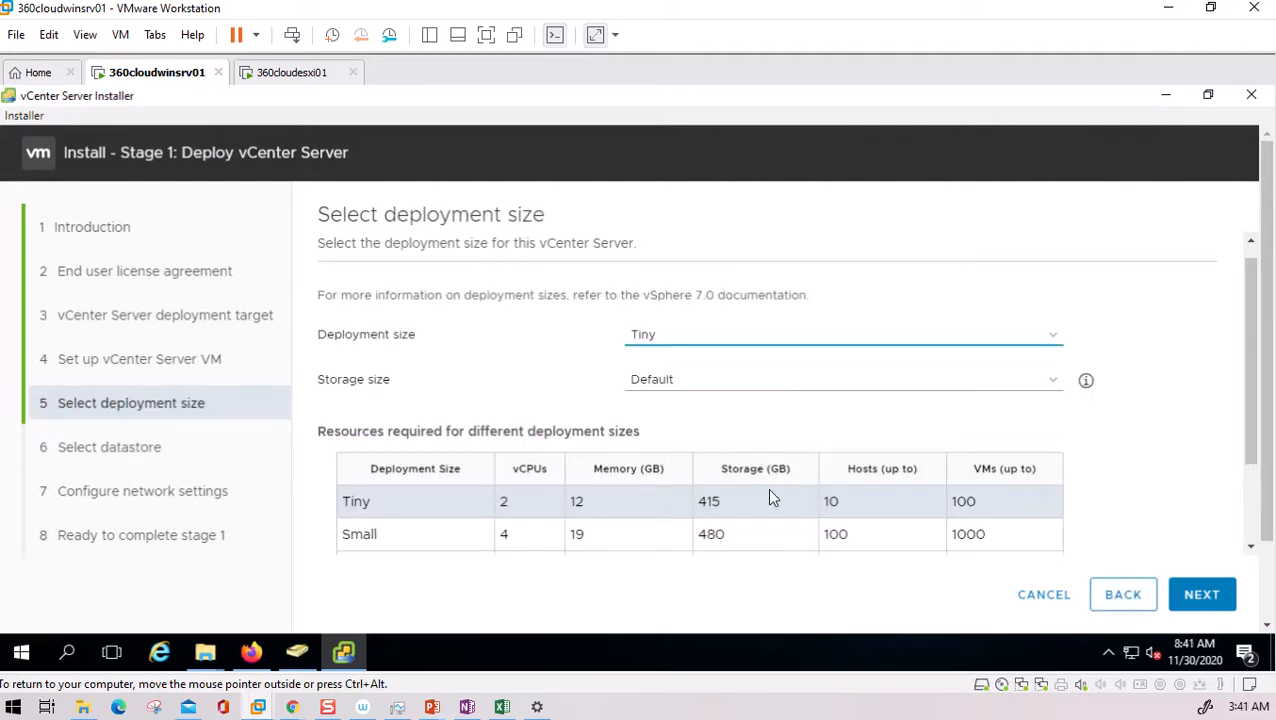
pyautogui.click(1199, 602)
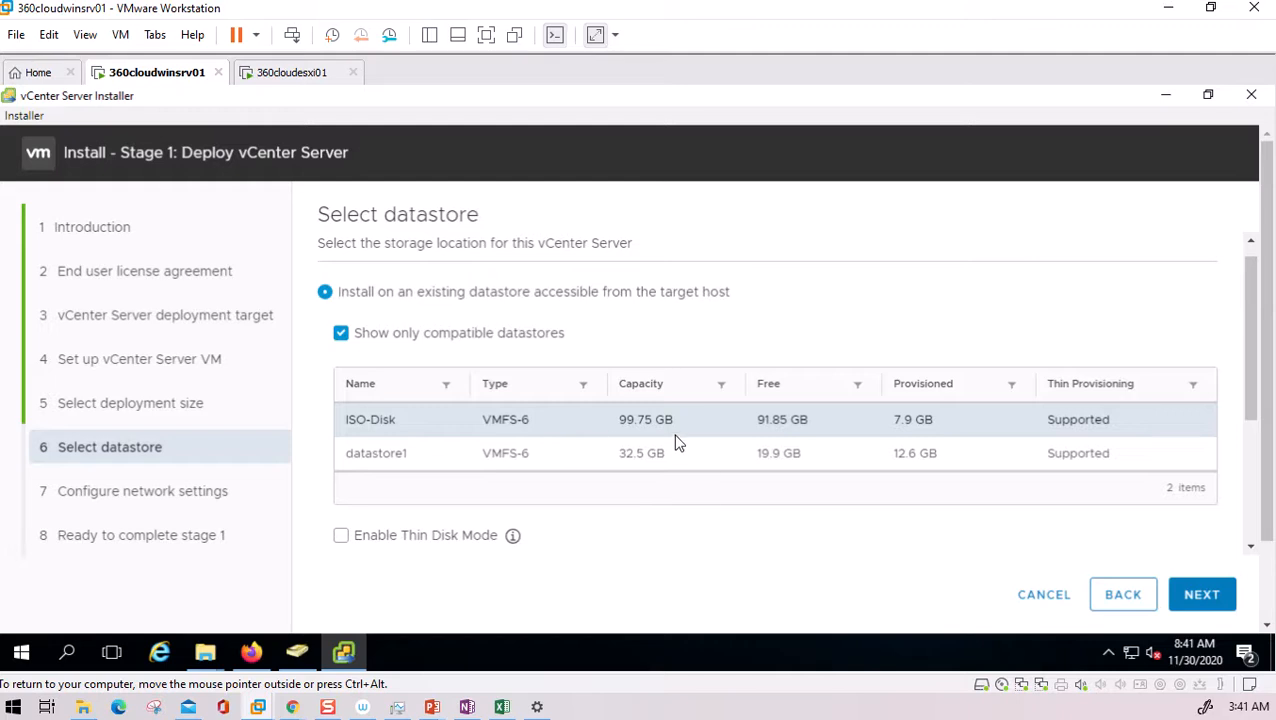
pyautogui.click(388, 540)
pyautogui.moveTo(512, 538)
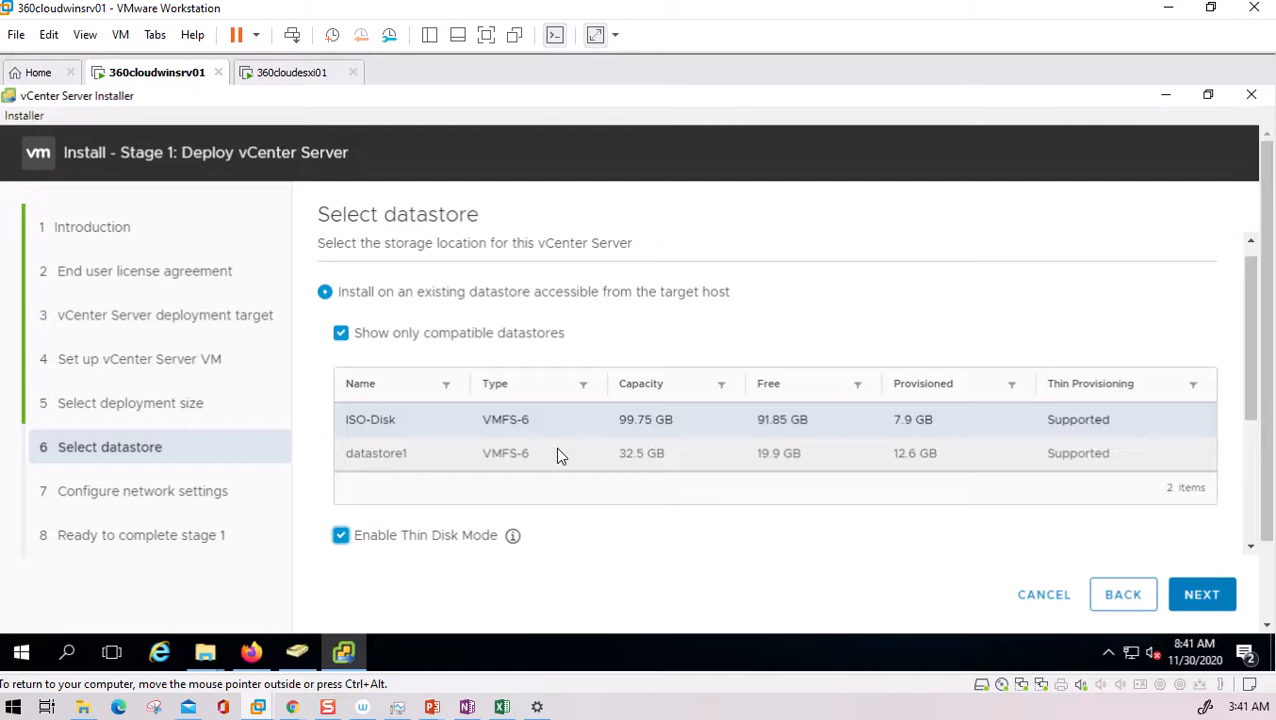
pyautogui.click(1205, 604)
# - Select ISO-Disk, dismiss the 415 GB thick-provisioning error, and enable Thin Disk Mode before continuing
pyautogui.click(1123, 597)
pyautogui.click(342, 537)
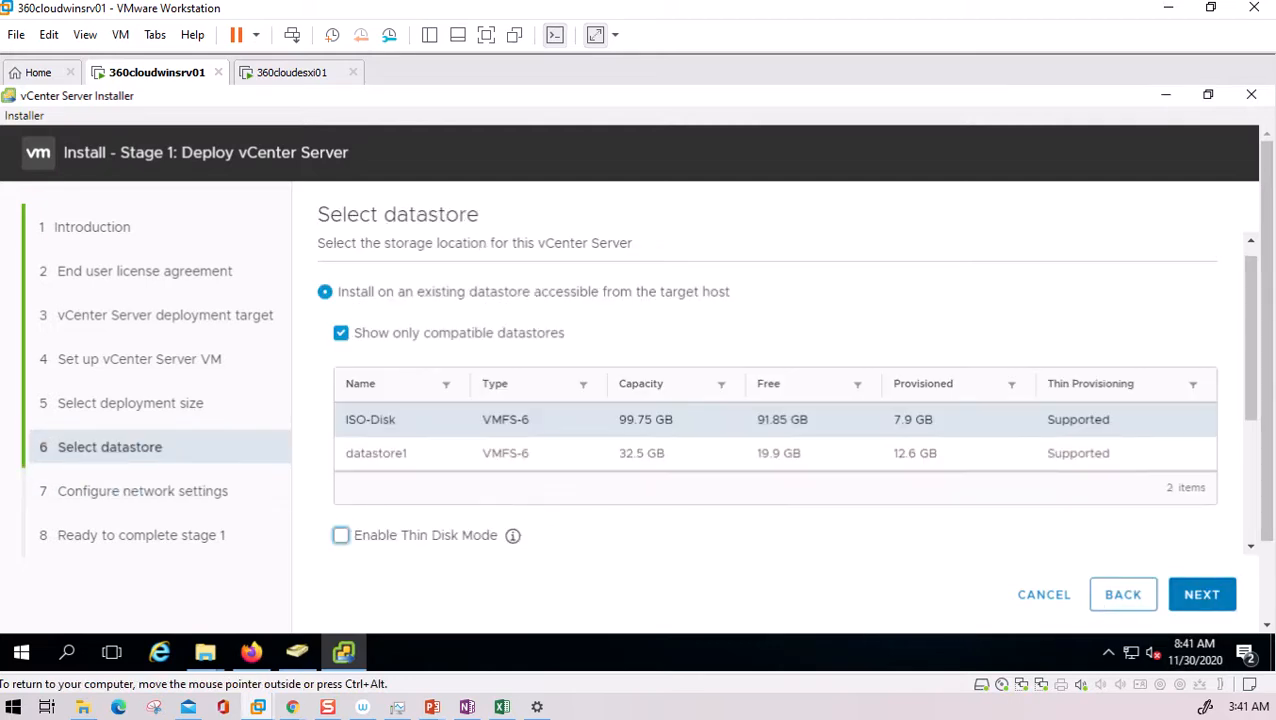
pyautogui.click(1205, 596)
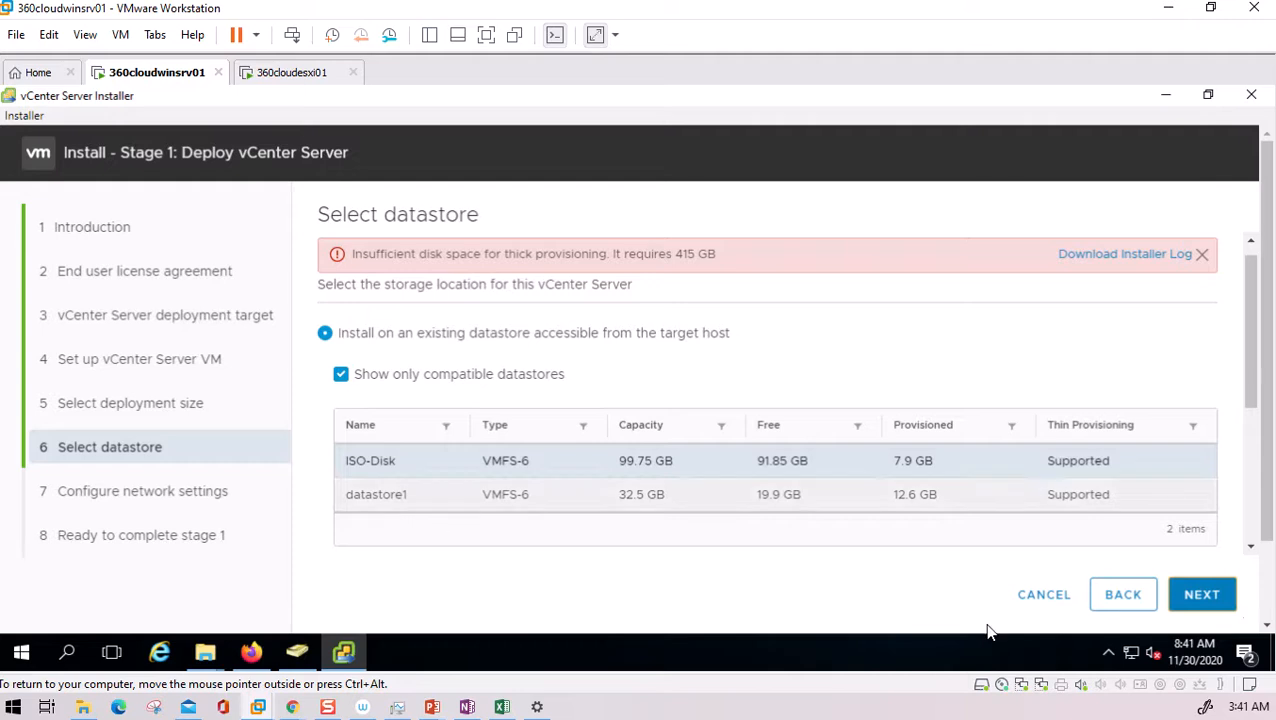
pyautogui.click(1202, 254)
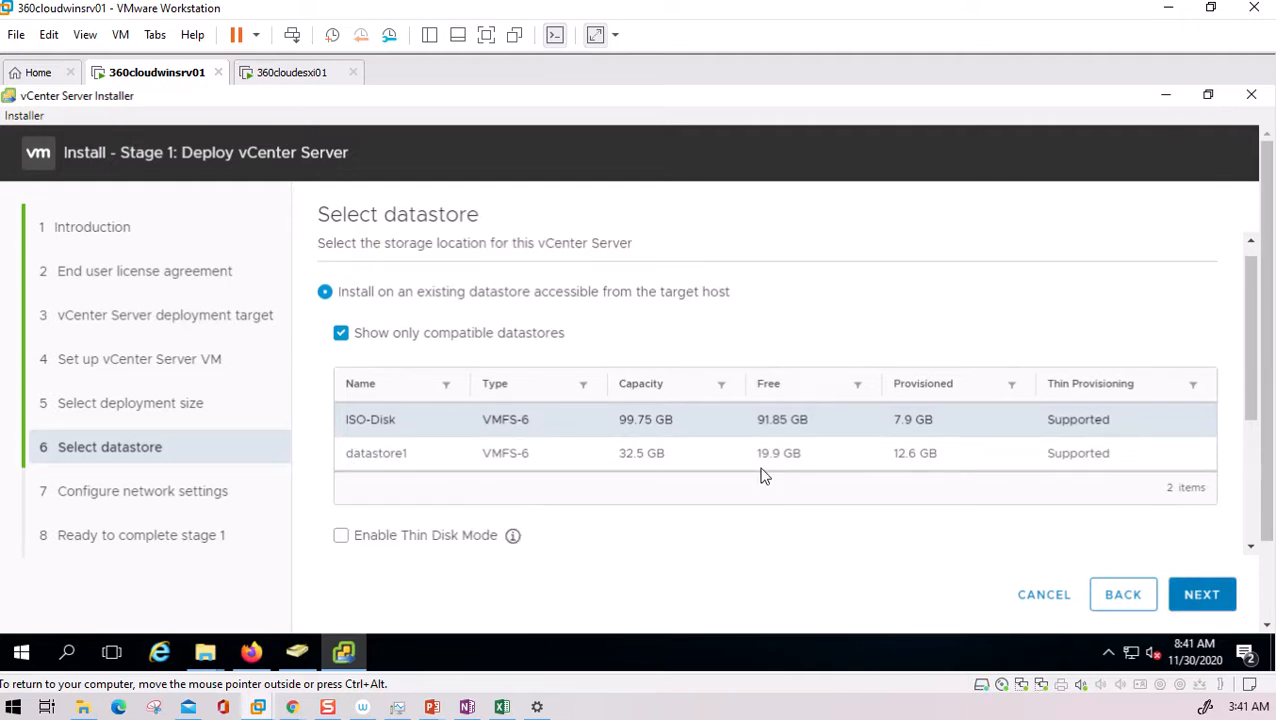
pyautogui.click(342, 537)
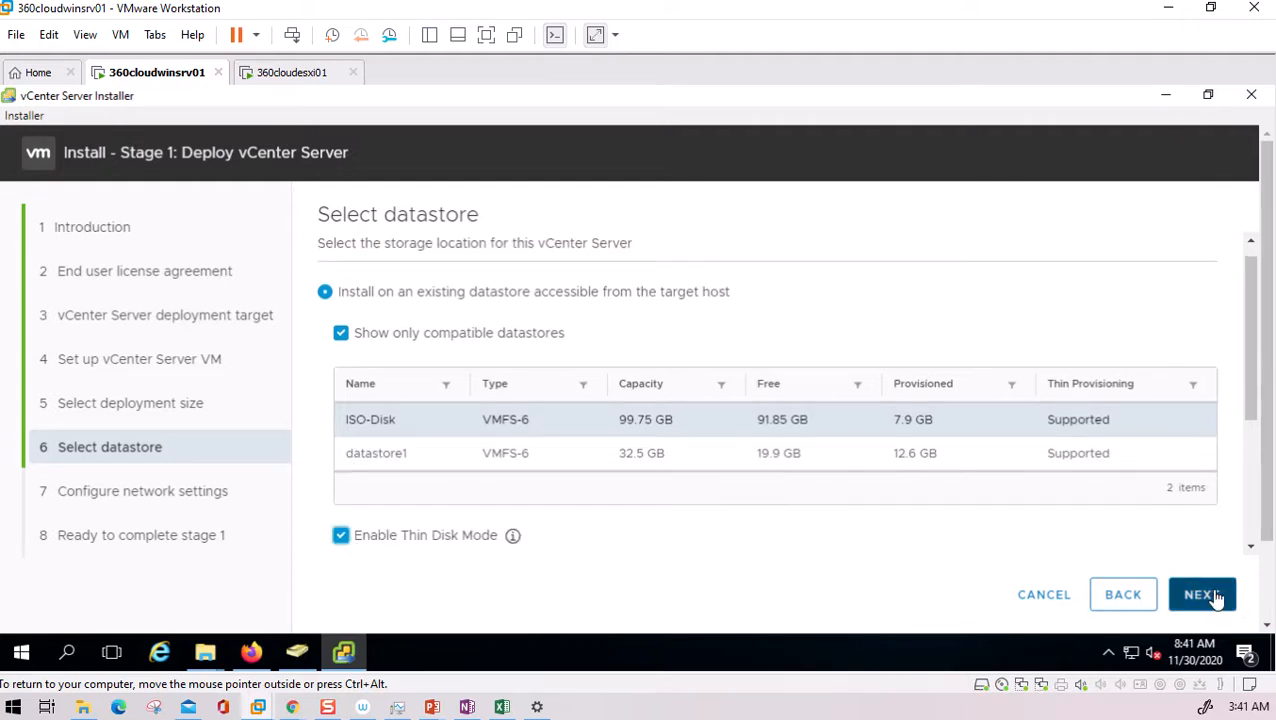
pyautogui.click(1204, 595)
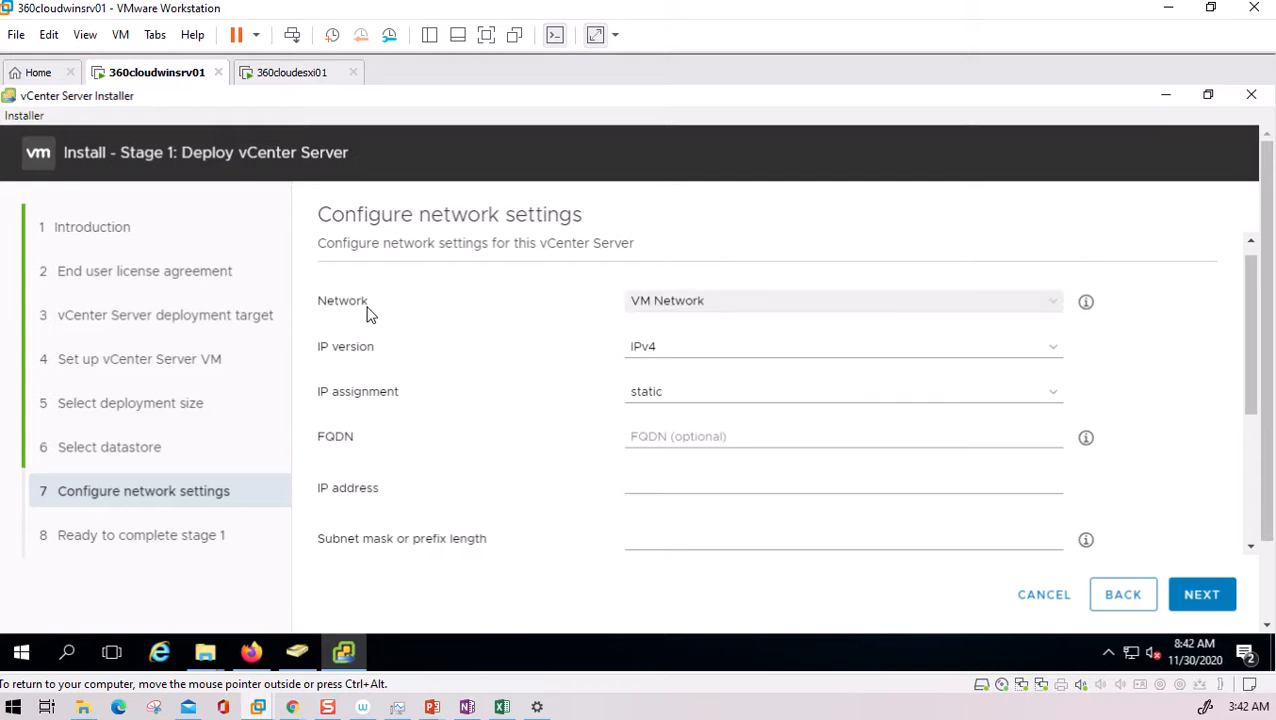
# - Enter static IP address 192.168.10.40 and subnet mask 255.255.255.0
pyautogui.click(690, 312)
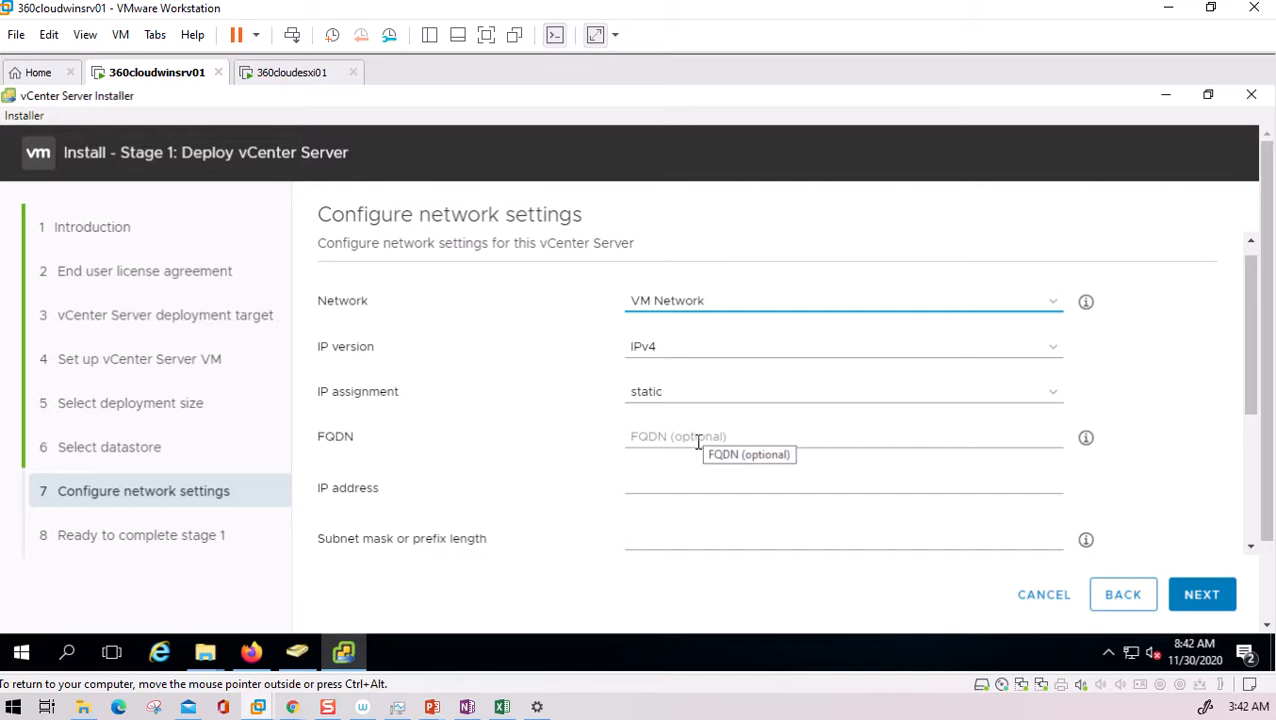
pyautogui.click(698, 441)
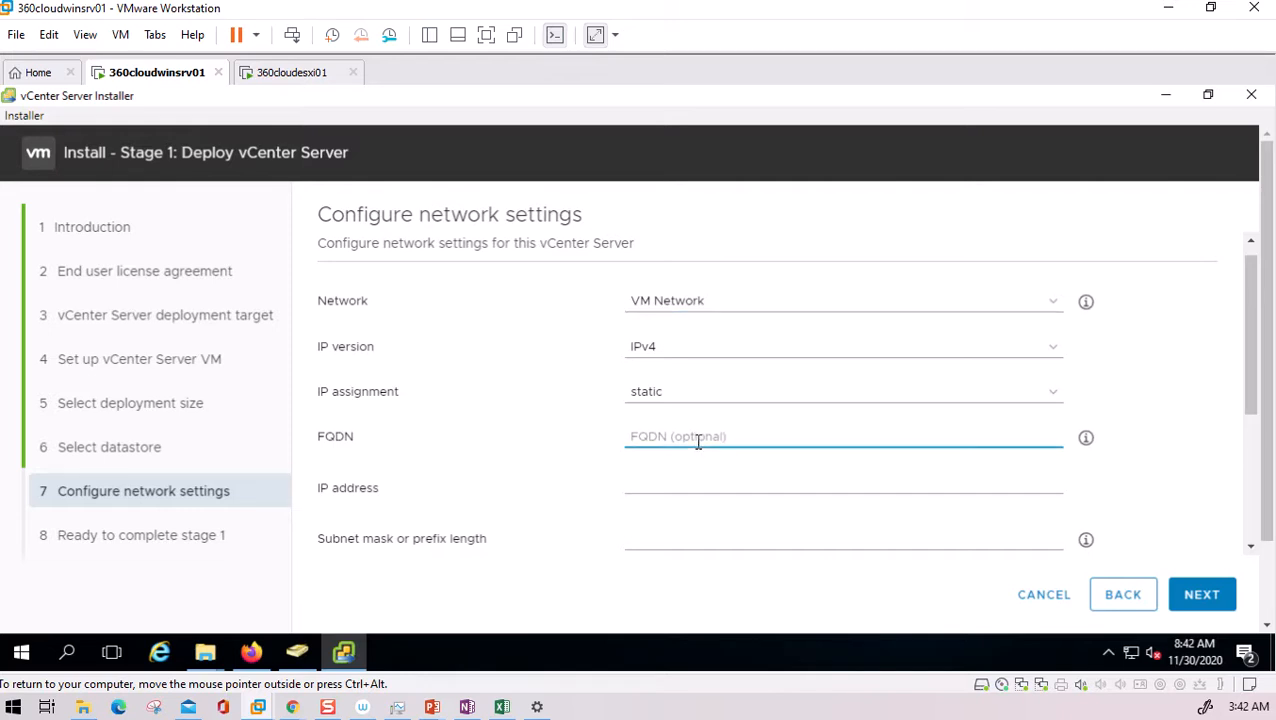
pyautogui.click(700, 491)
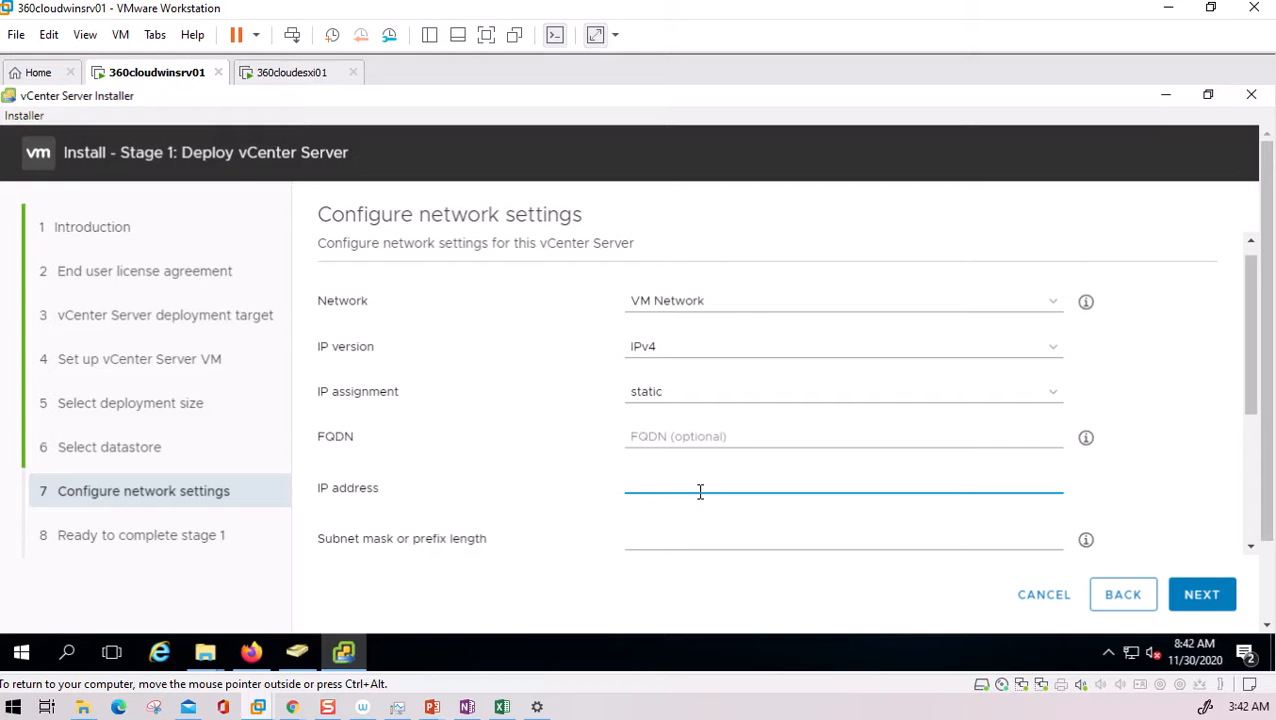
pyautogui.write('192.168')
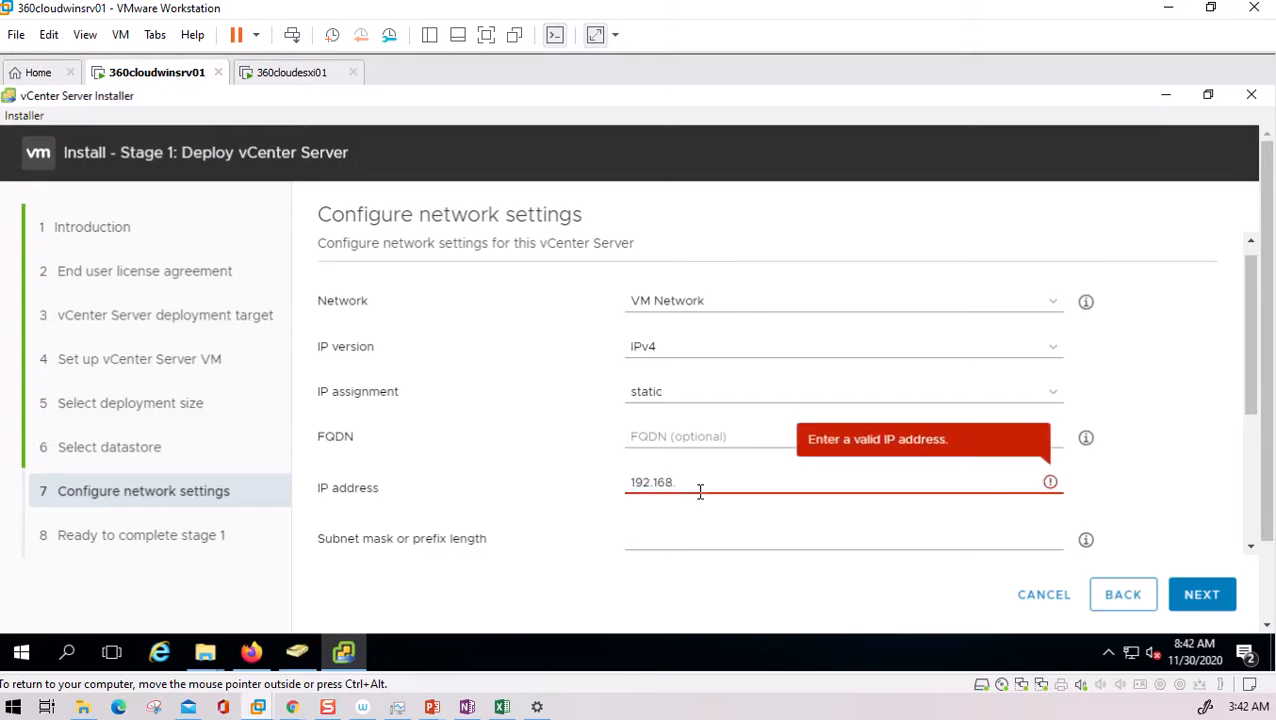
pyautogui.write('.10.40')
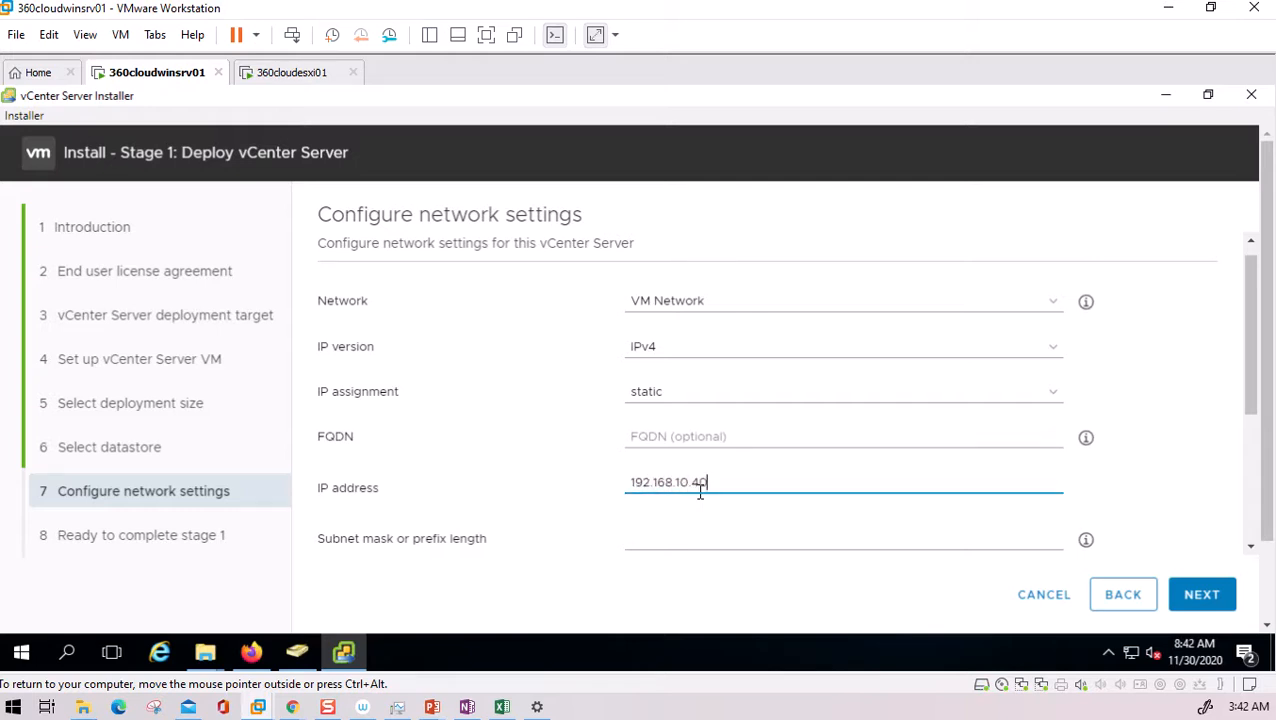
pyautogui.click(687, 537)
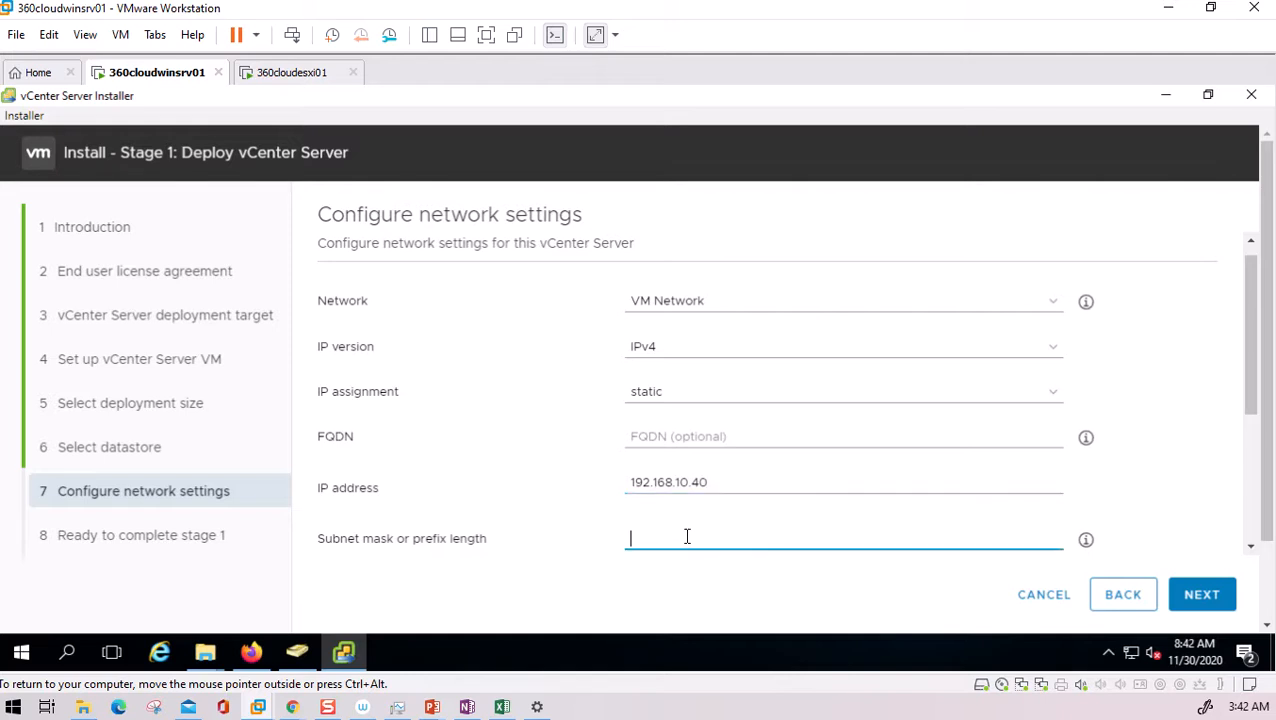
pyautogui.write('255.')
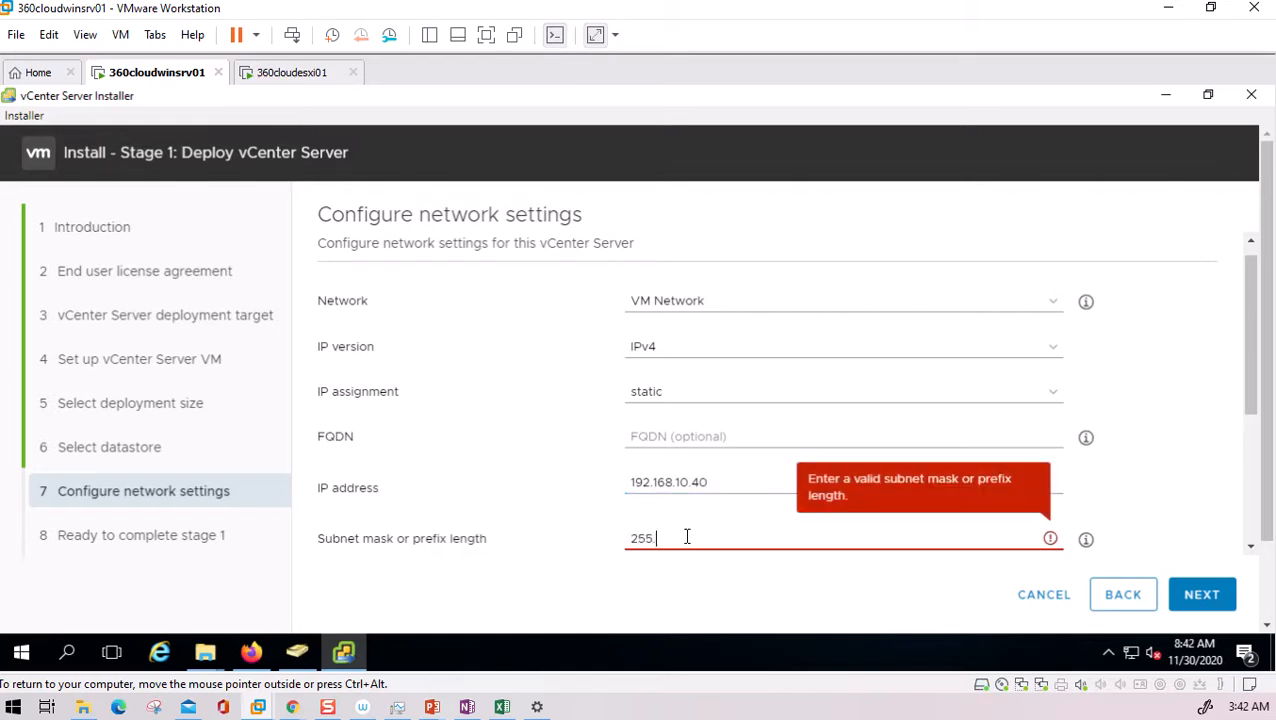
pyautogui.write('255.255.0')
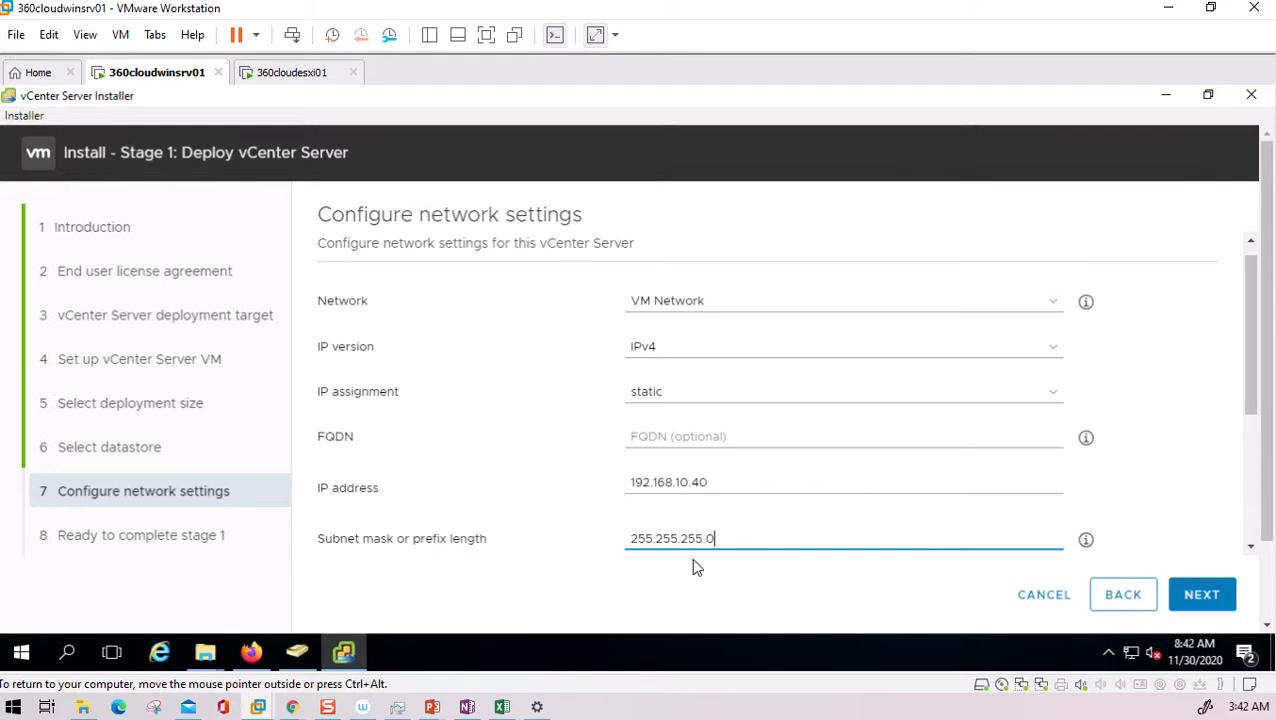
# - Bring the PowerPoint lab network diagram up and maximize it
pyautogui.click(432, 707)
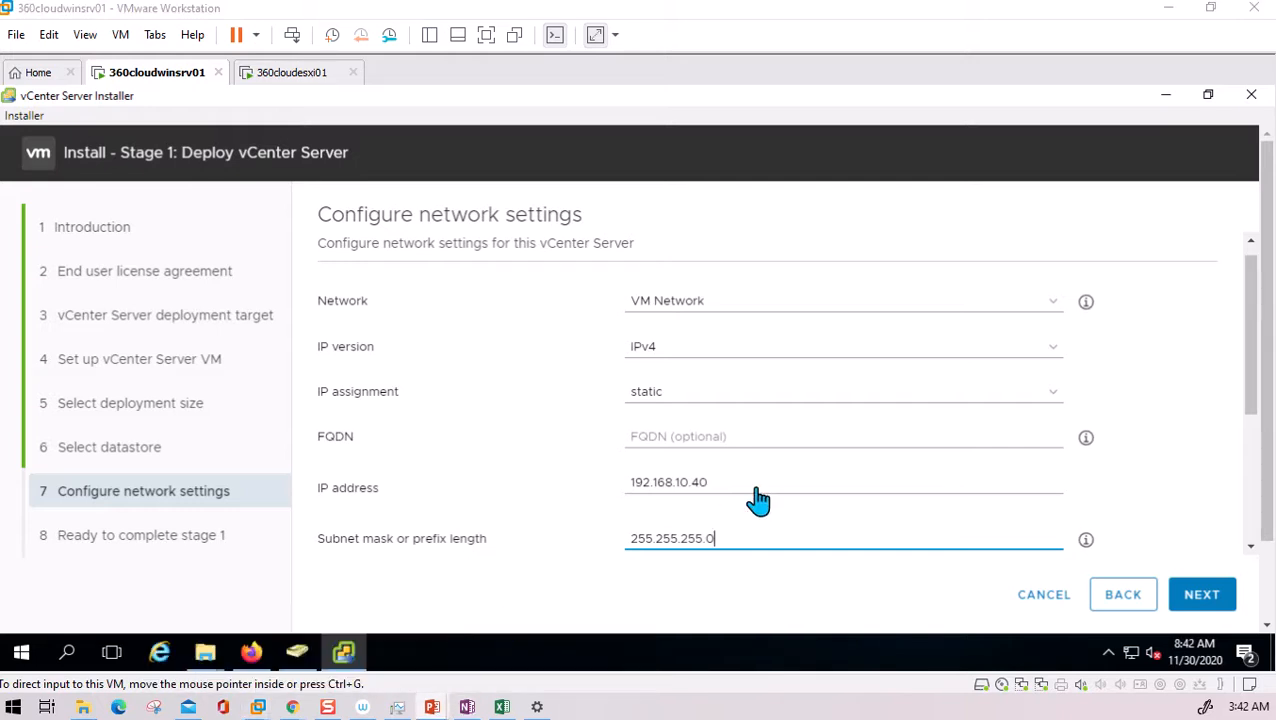
pyautogui.moveTo(1274, 40); pyautogui.dragTo(712, 40)
pyautogui.doubleClick(712, 40)
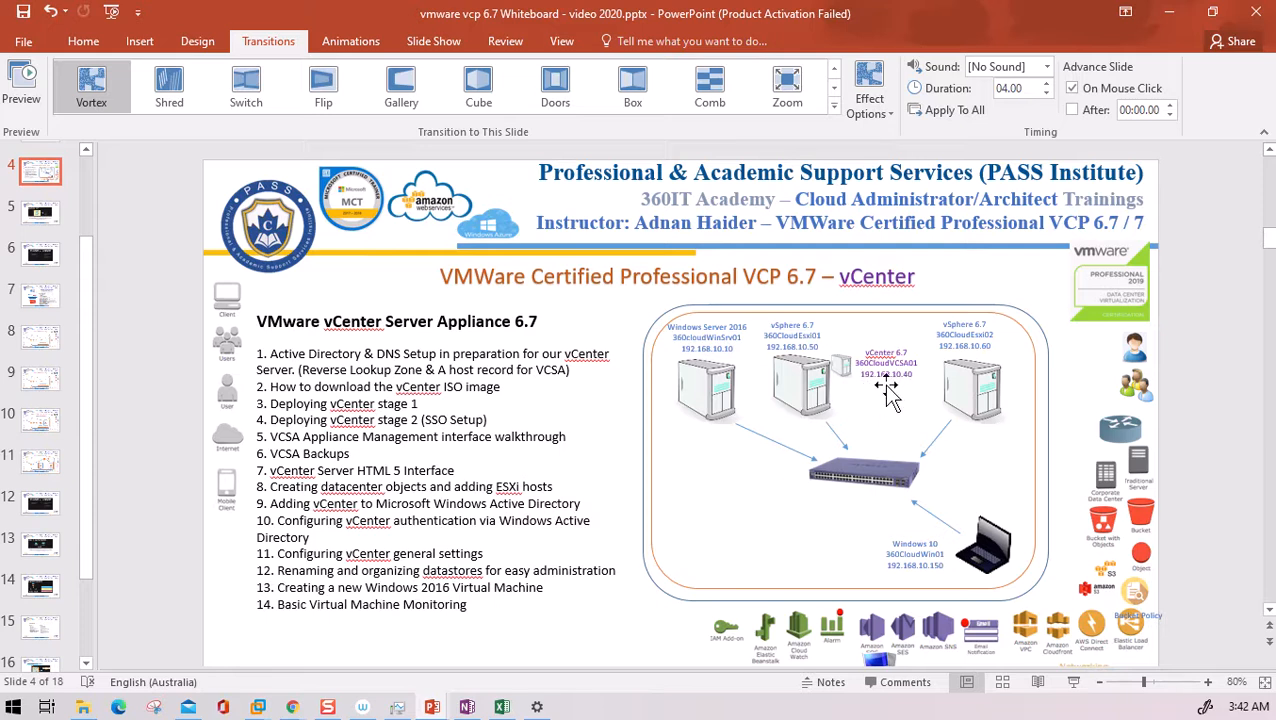
# - Minimize PowerPoint and return to the vCenter installer's Configure network settings page
pyautogui.click(1160, 17)
pyautogui.click(1203, 596)
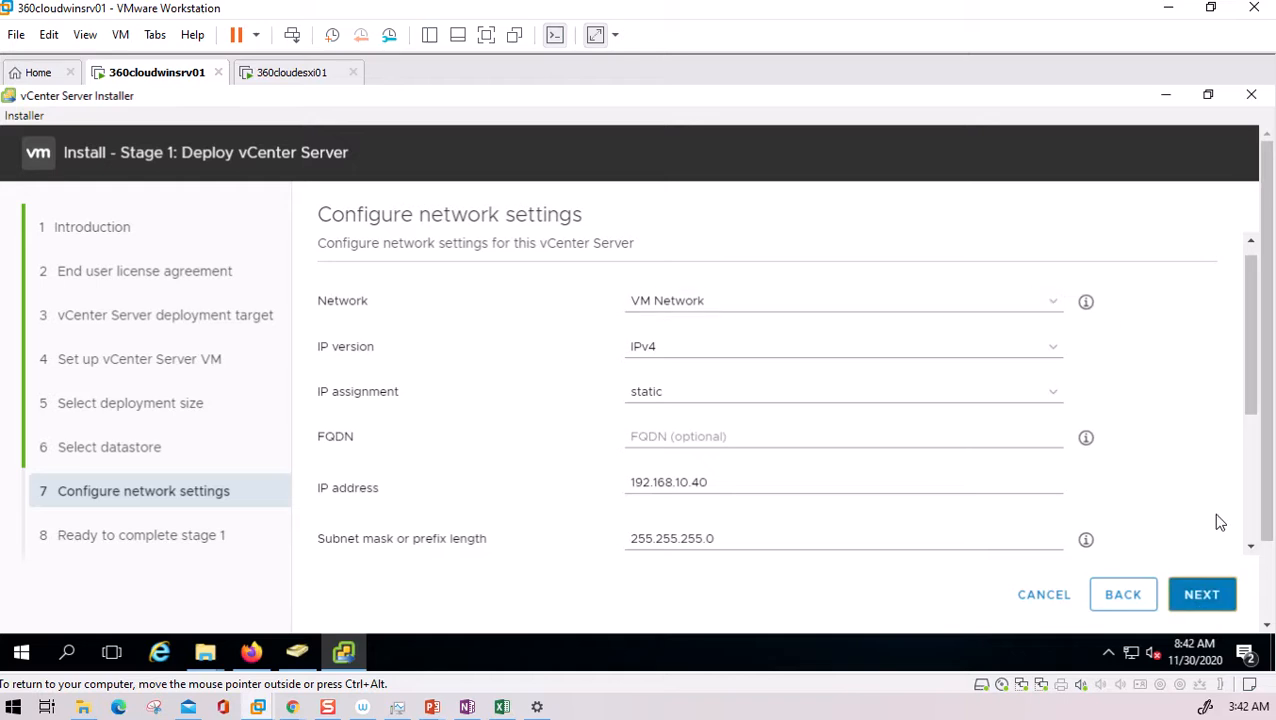
# - Enter 0.0.0.0 as the default gateway and retry continuing past network settings
pyautogui.click(1200, 596)
pyautogui.click(665, 393)
pyautogui.write('0.0.0.0')
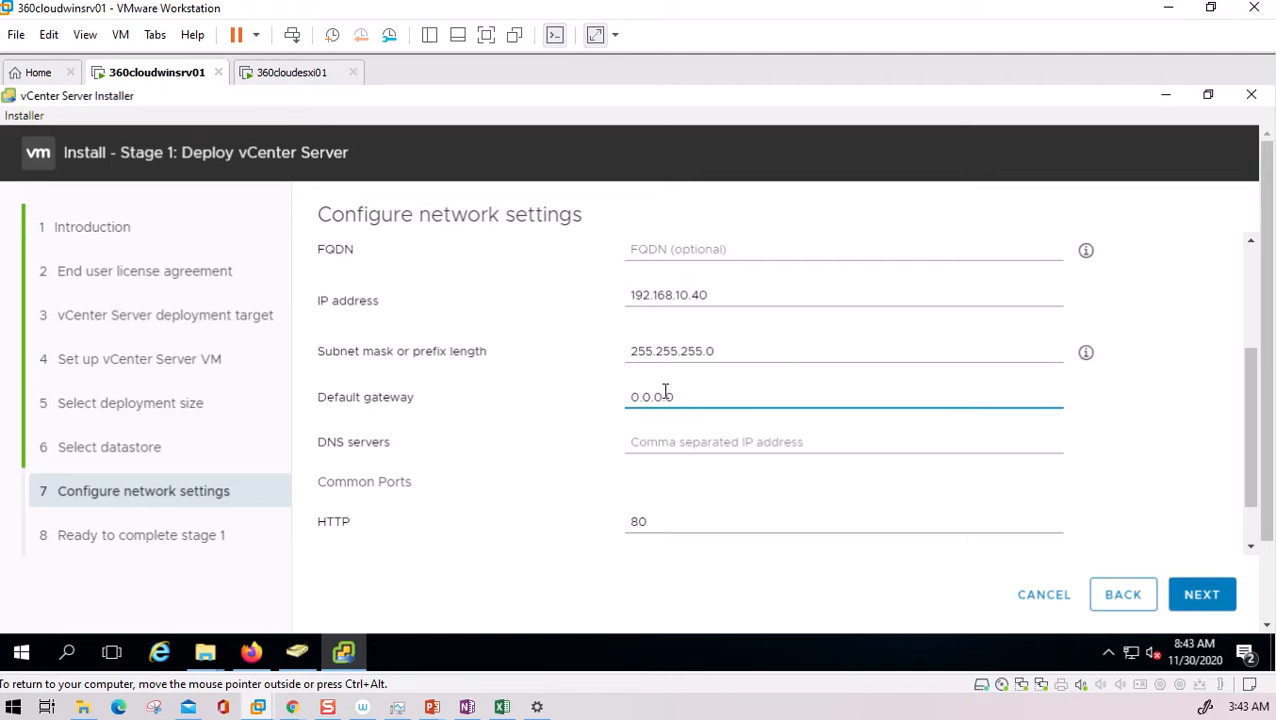
pyautogui.click(1219, 596)
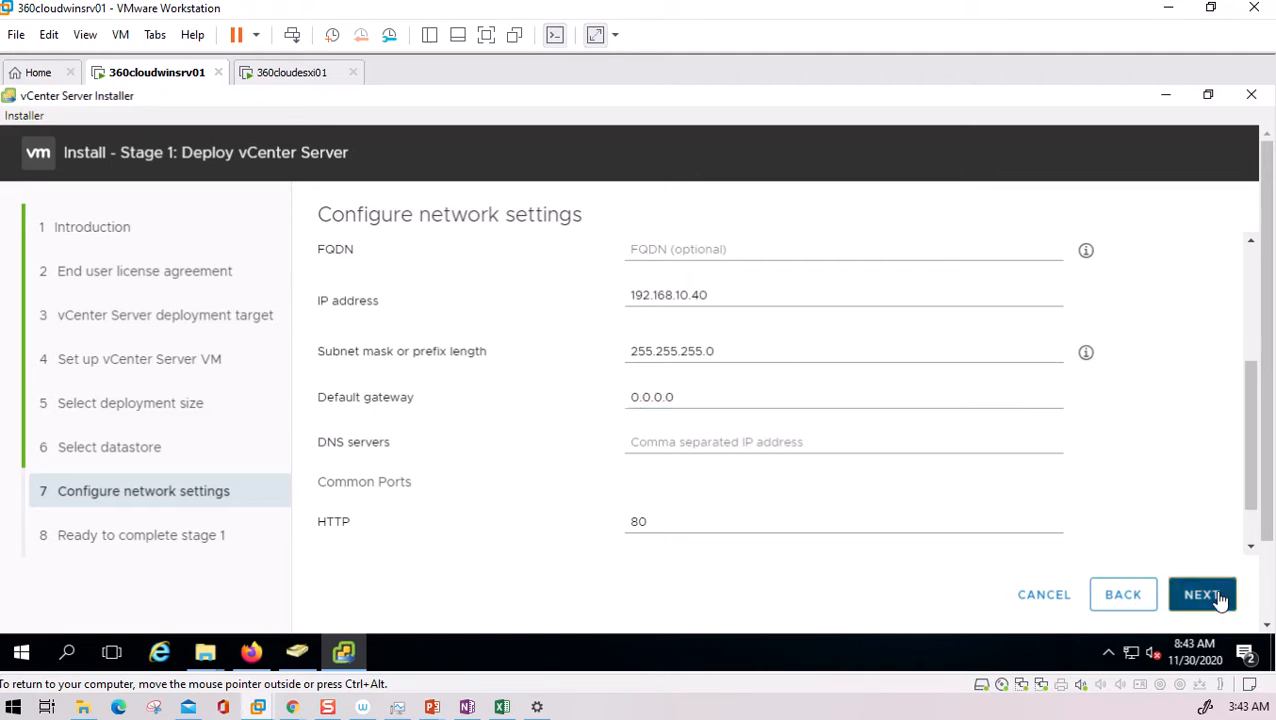
pyautogui.scroll(-1, 828, 444)
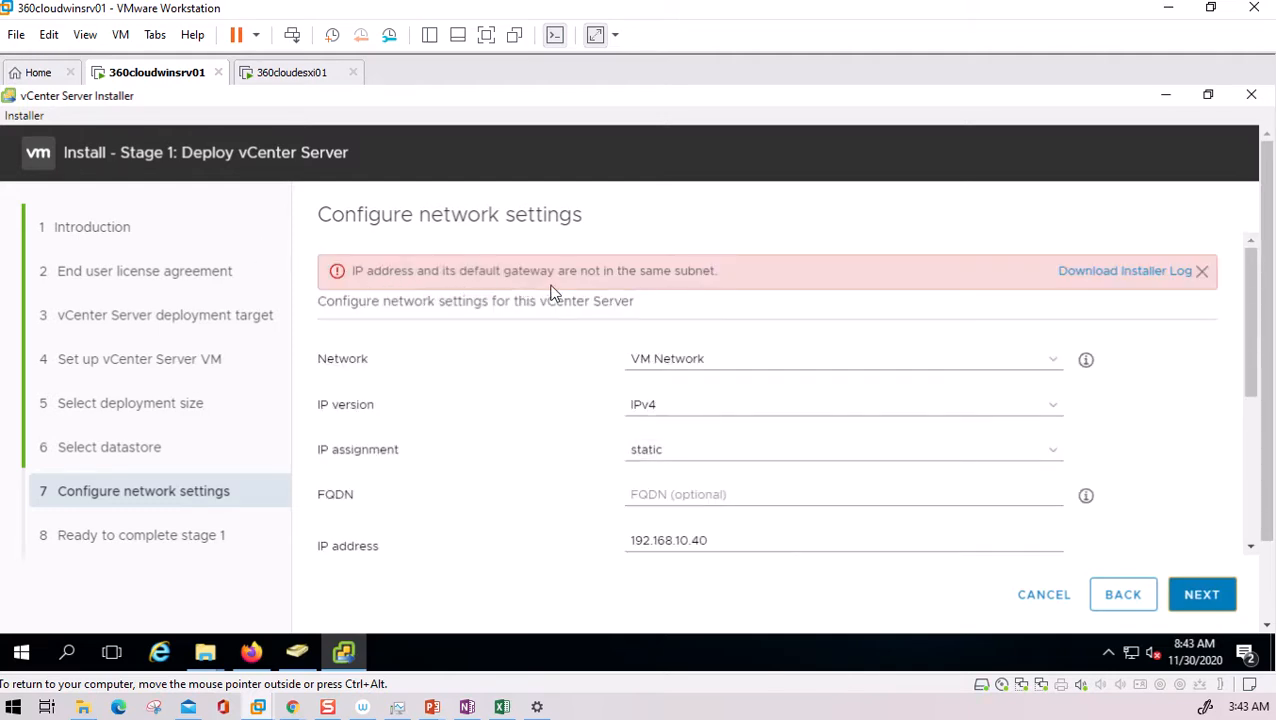
pyautogui.scroll(-5, 692, 341)
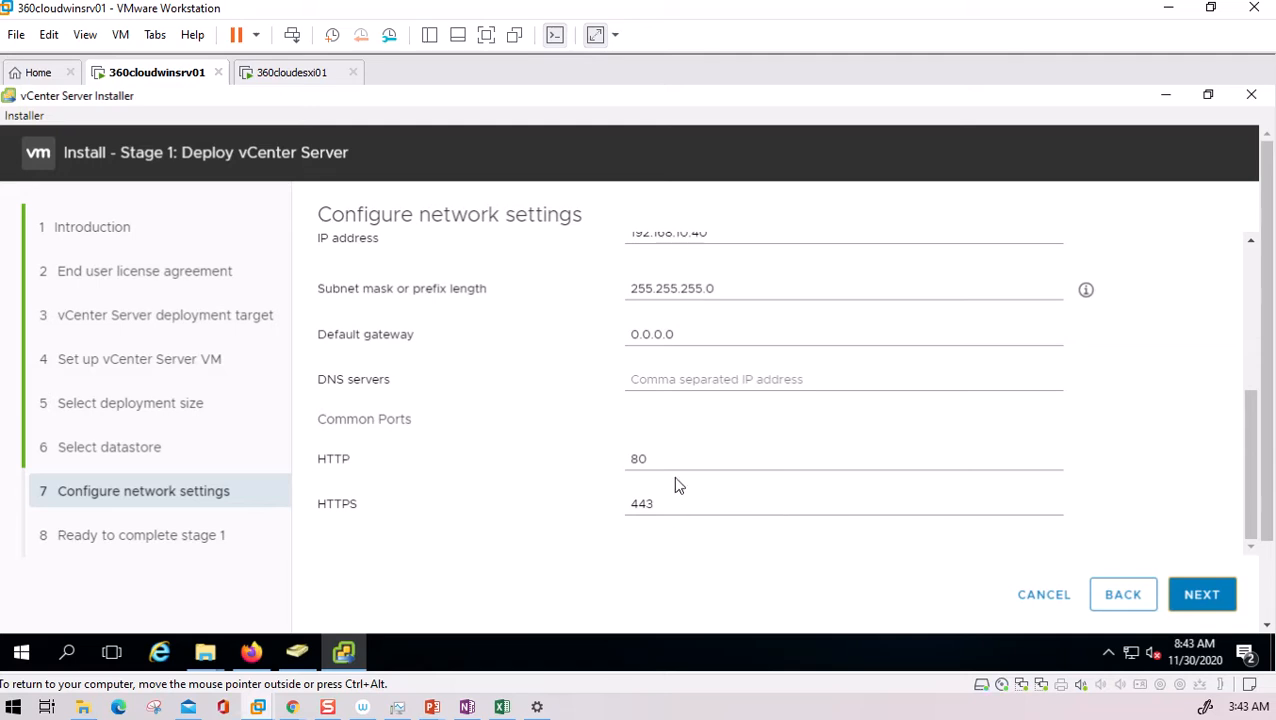
pyautogui.scroll(2, 710, 350)
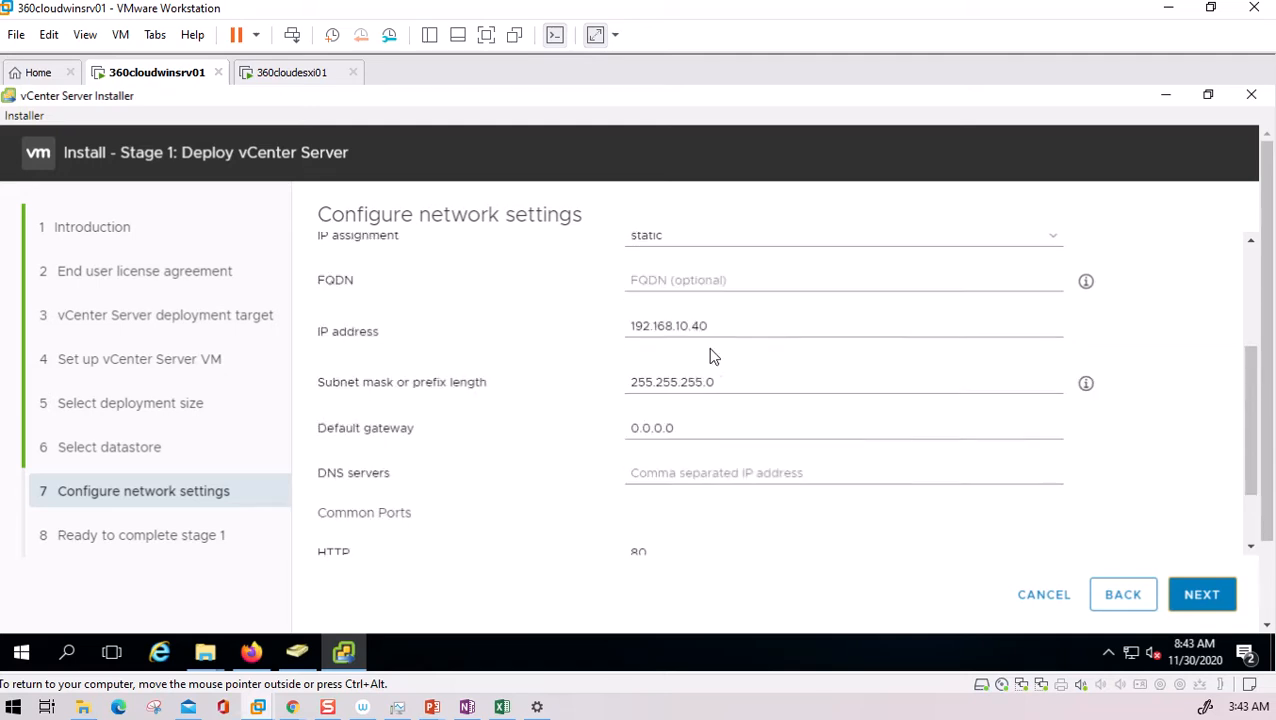
# - Replace the gateway with 192.168.10.2, copying the 192.168.10 prefix from the IP, and continue
pyautogui.moveTo(630, 326); pyautogui.dragTo(690, 326)
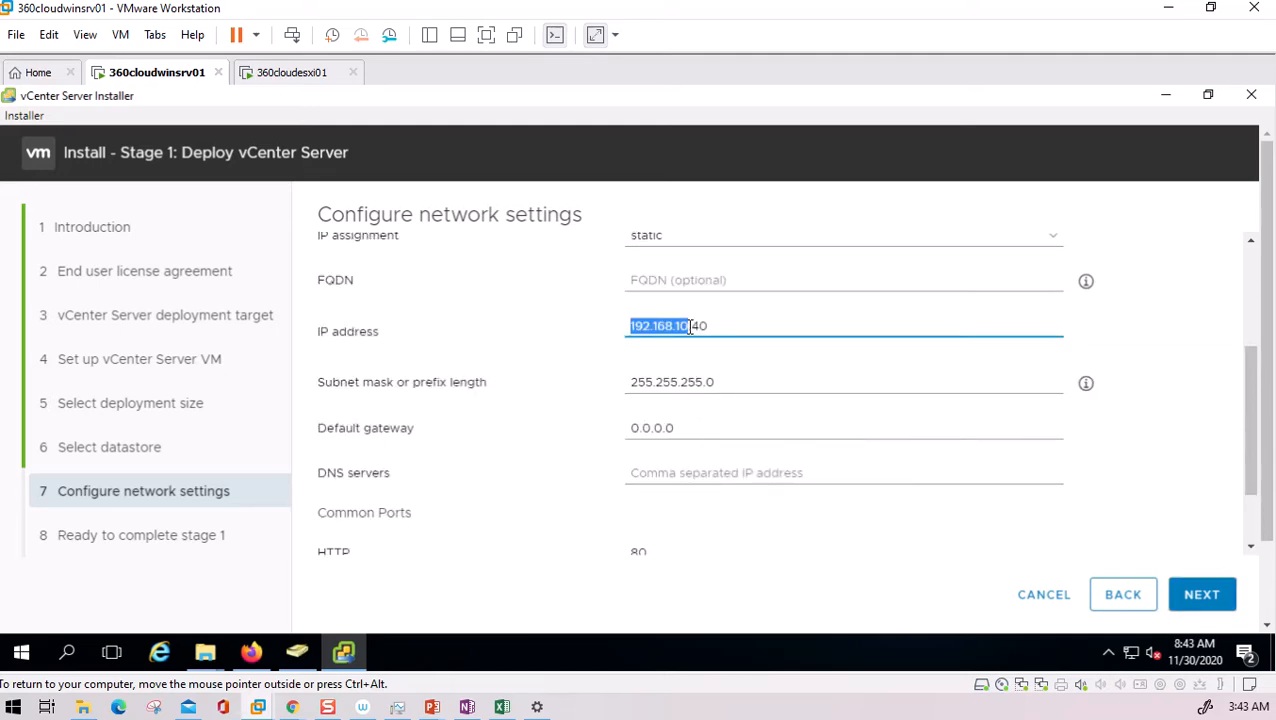
pyautogui.hotkey('ctrl', 'c')
pyautogui.moveTo(692, 428); pyautogui.dragTo(550, 433)
pyautogui.hotkey('ctrl', 'v')
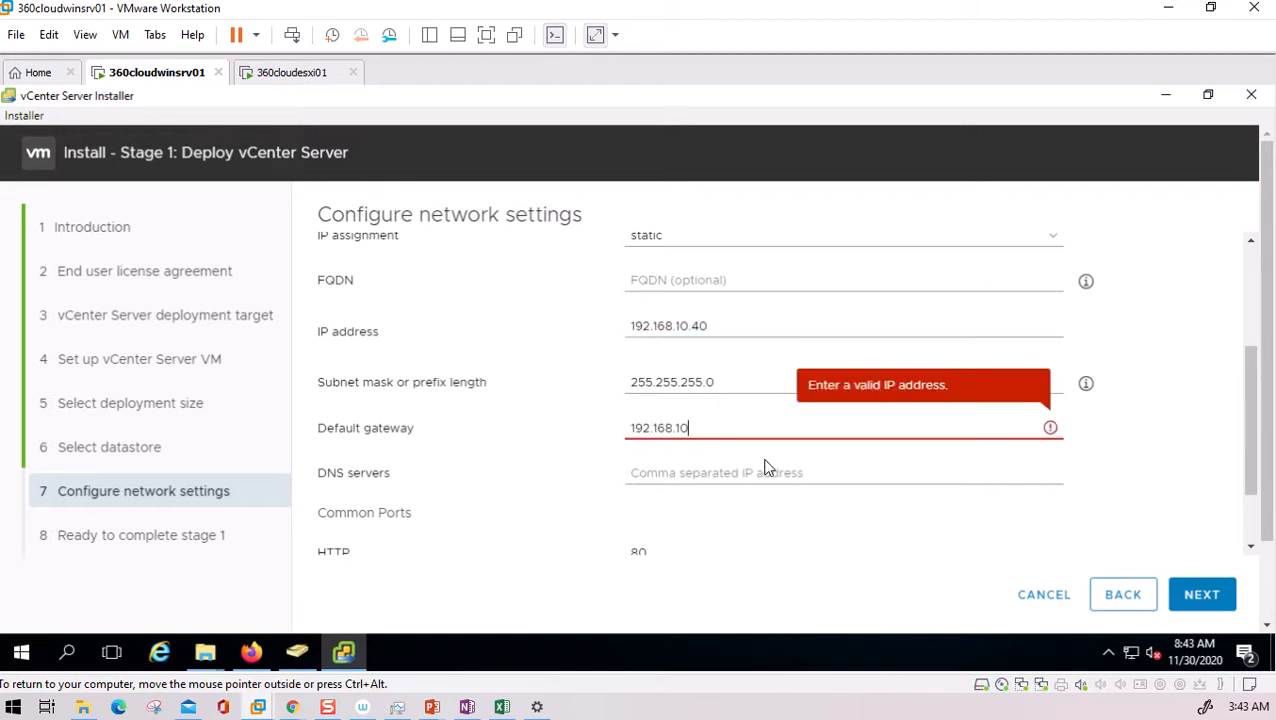
pyautogui.write('.2')
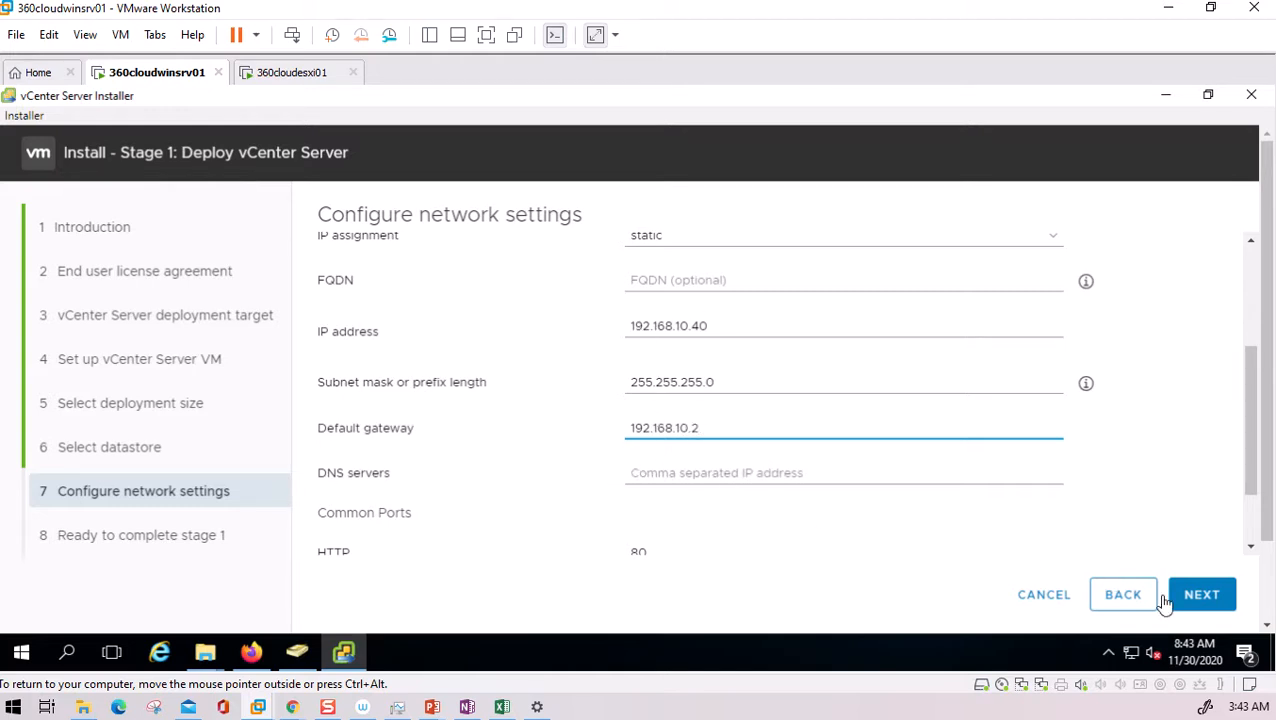
pyautogui.click(1201, 598)
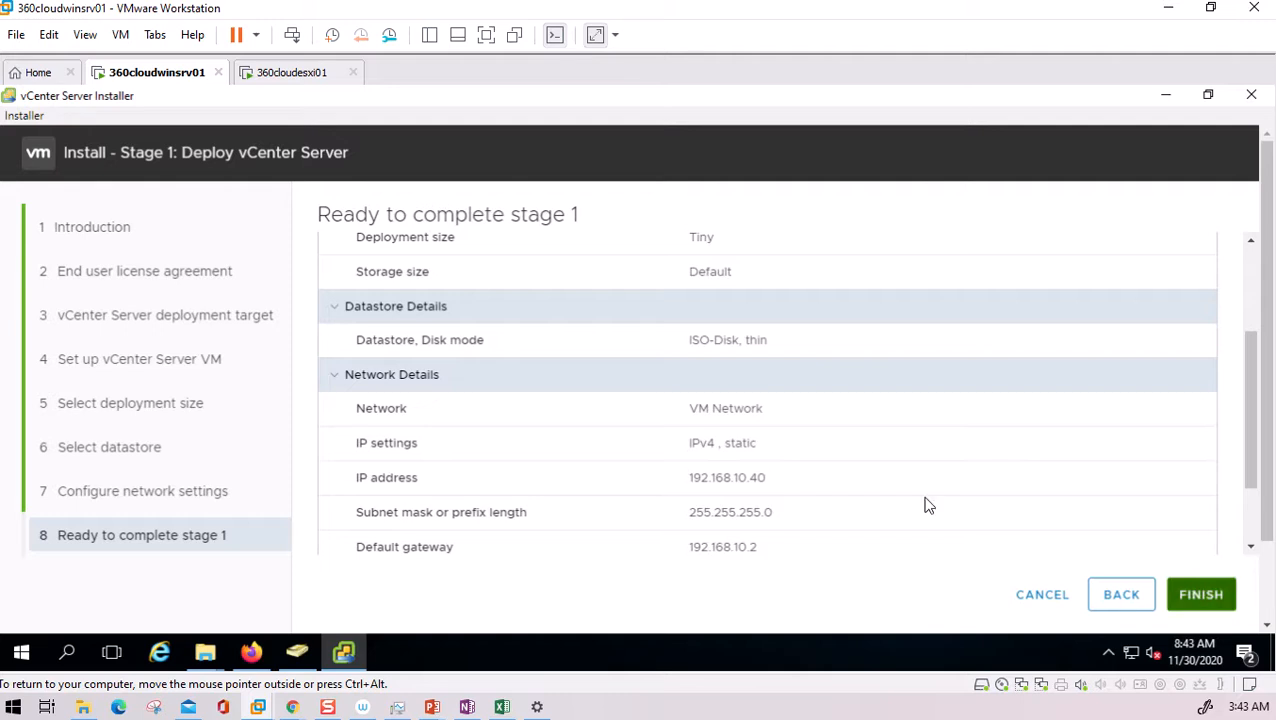
# - Finish Ready to complete stage 1 so deployment starts, then release input from the VM
pyautogui.click(1203, 595)
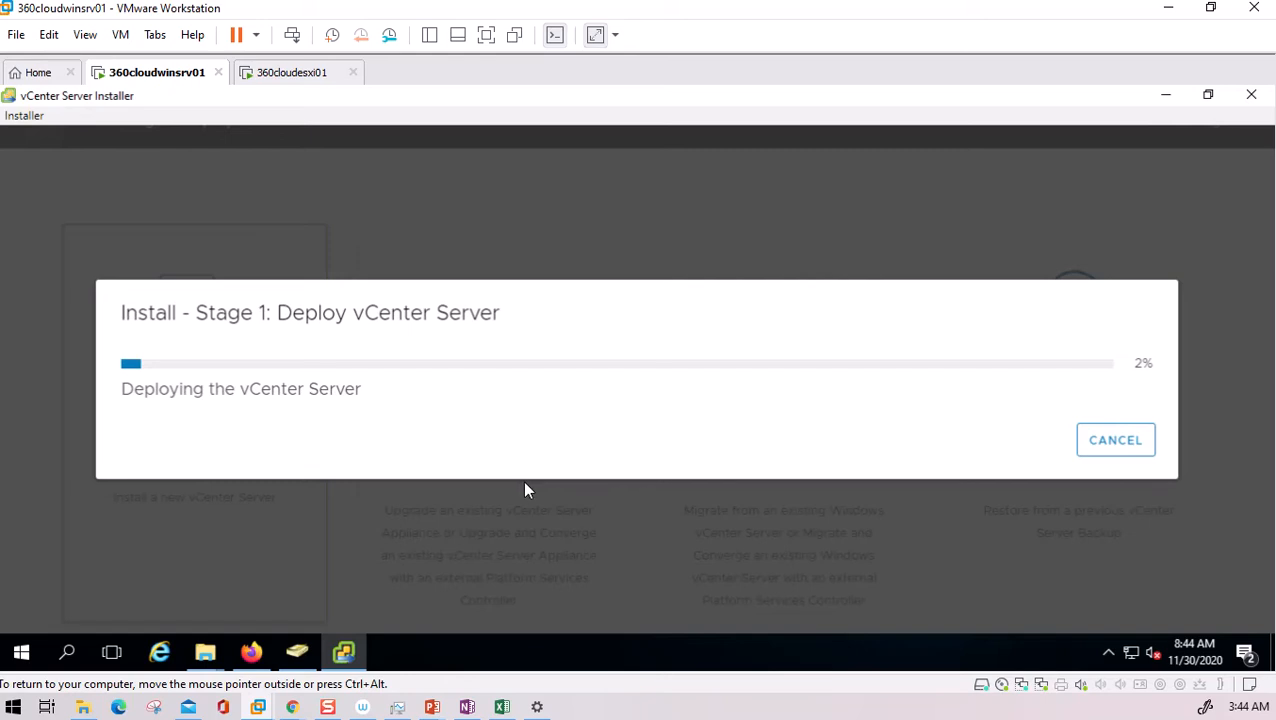
pyautogui.hotkey('ctrl', 'alt')
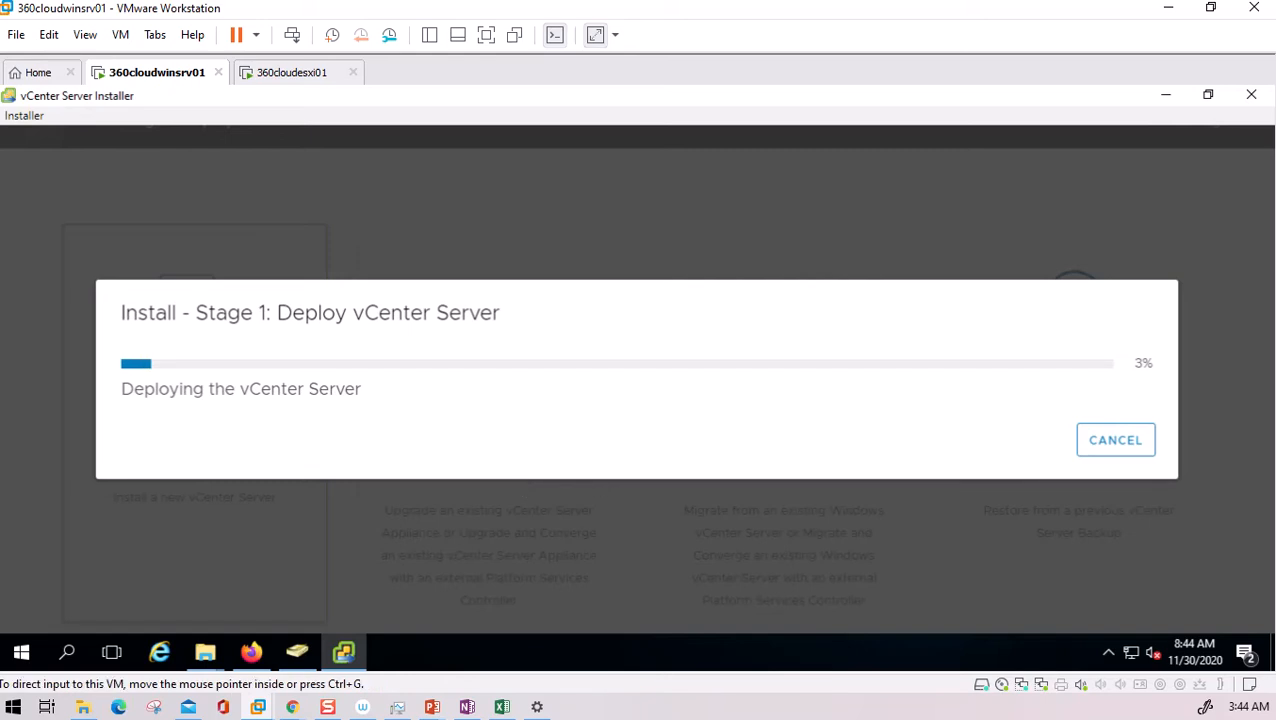